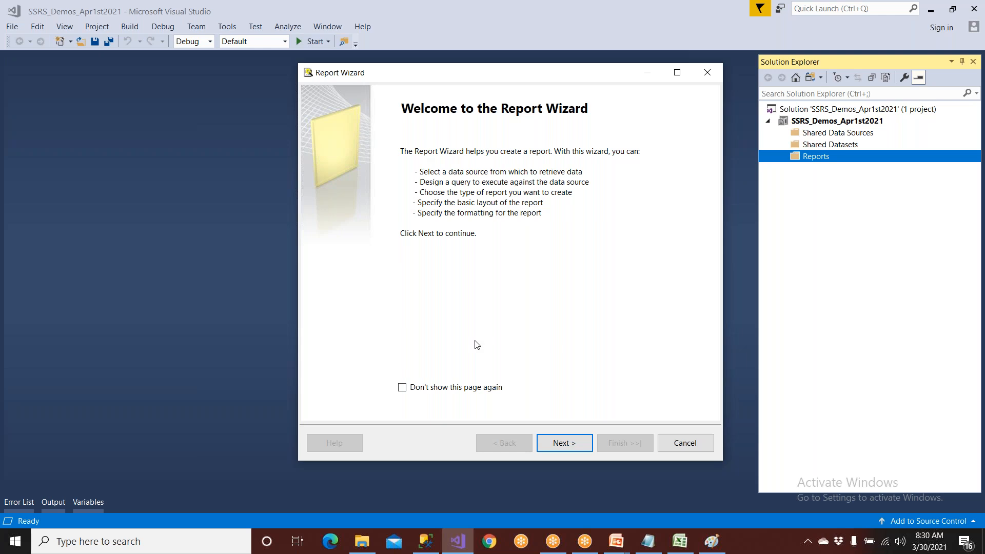
Advance the Report Wizard to its data source selection page and consult the Intro SSRS diagram in Paint.
click(563, 442)
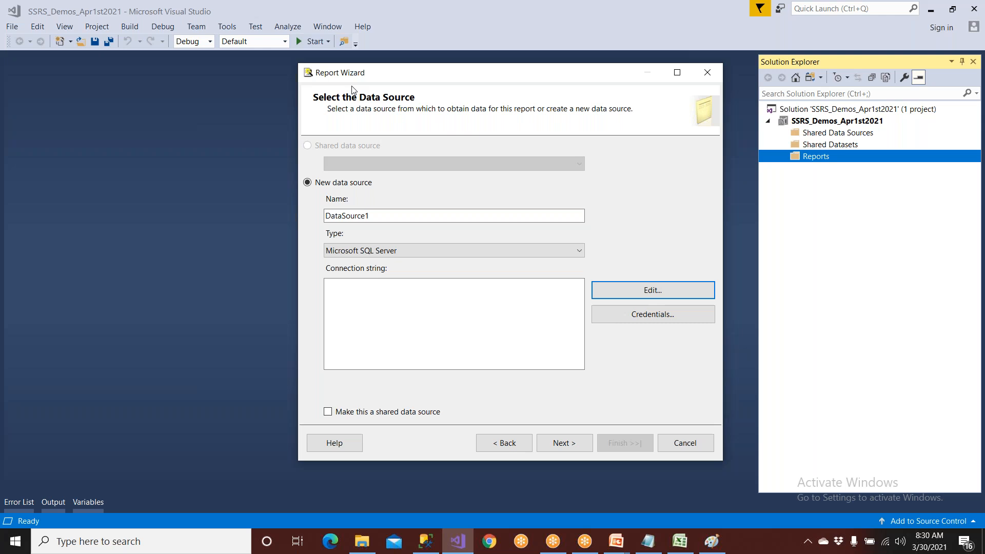
click(712, 541)
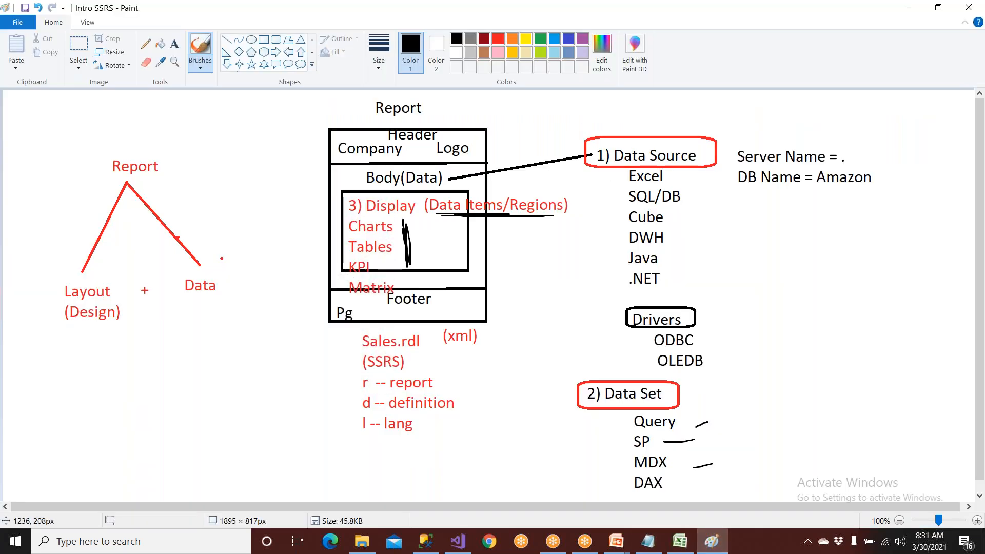
key(alt+Tab)
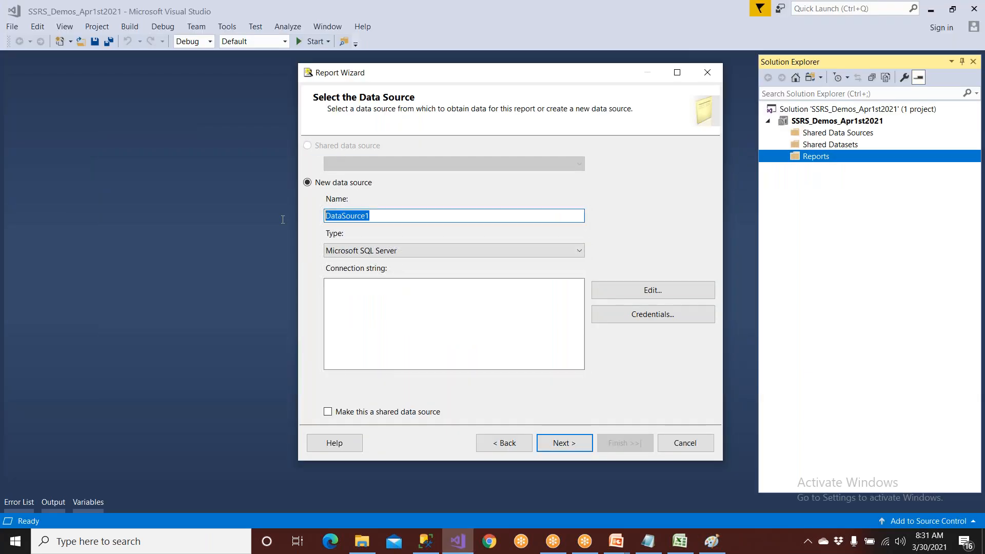
Switch to SQL Server Management Studio and expand the tables of the IBANK database, selecting dbo.AMASTER.
click(426, 541)
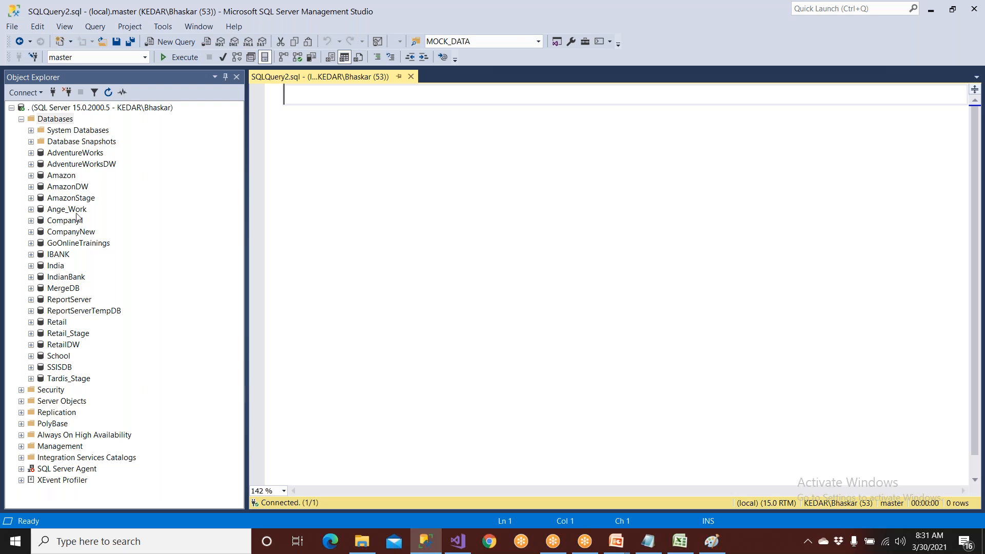
double_click(67, 253)
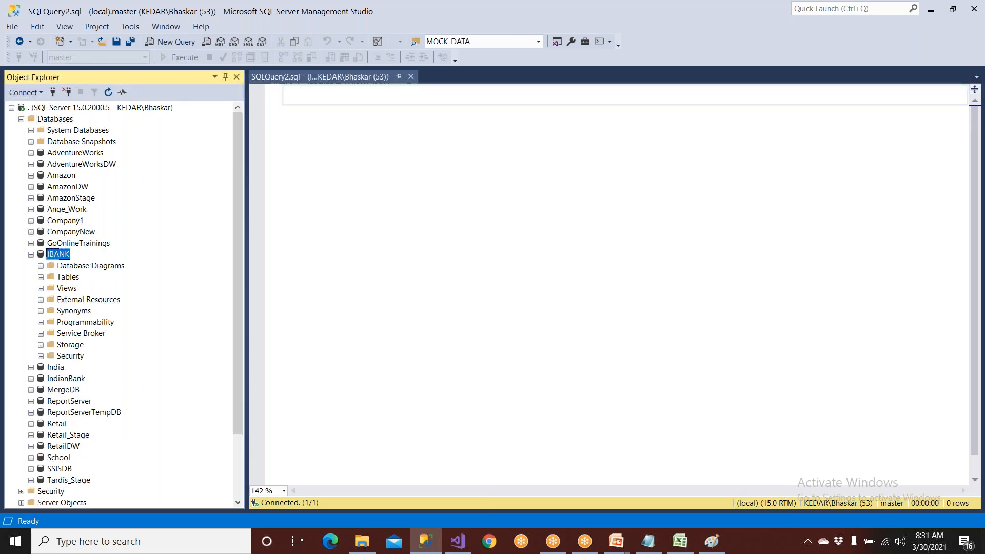
double_click(66, 277)
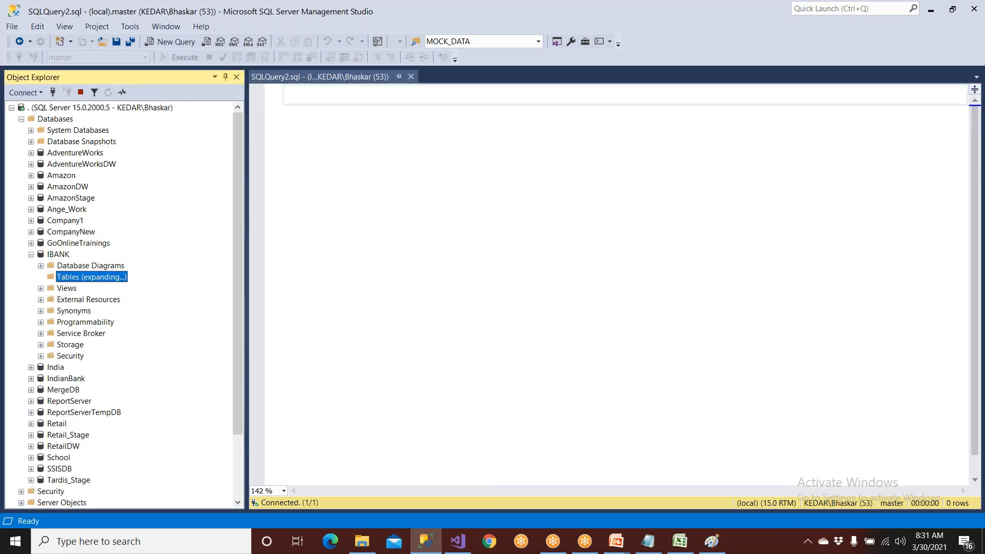
click(97, 279)
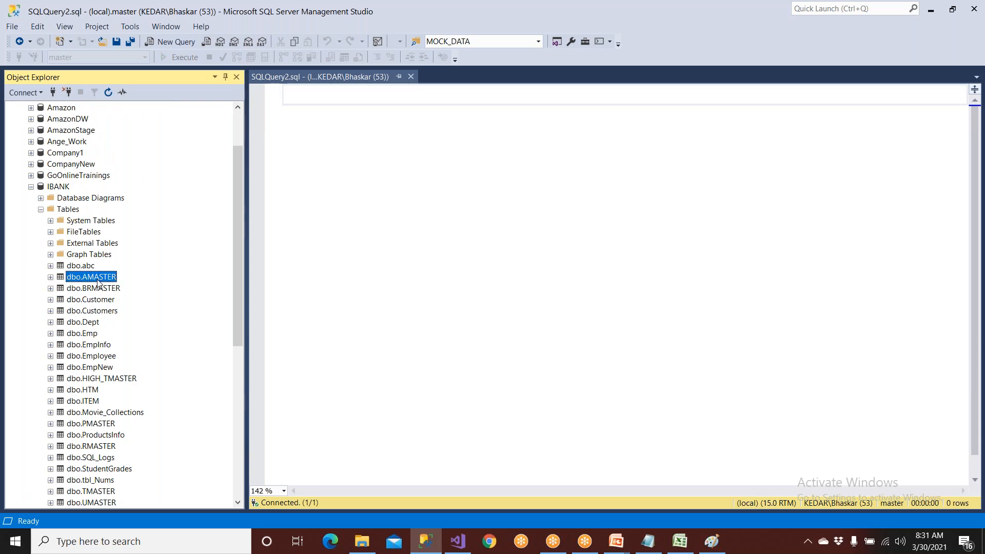
Write "use IBANK" followed by "go" in the open query and execute it to switch the database.
click(311, 182)
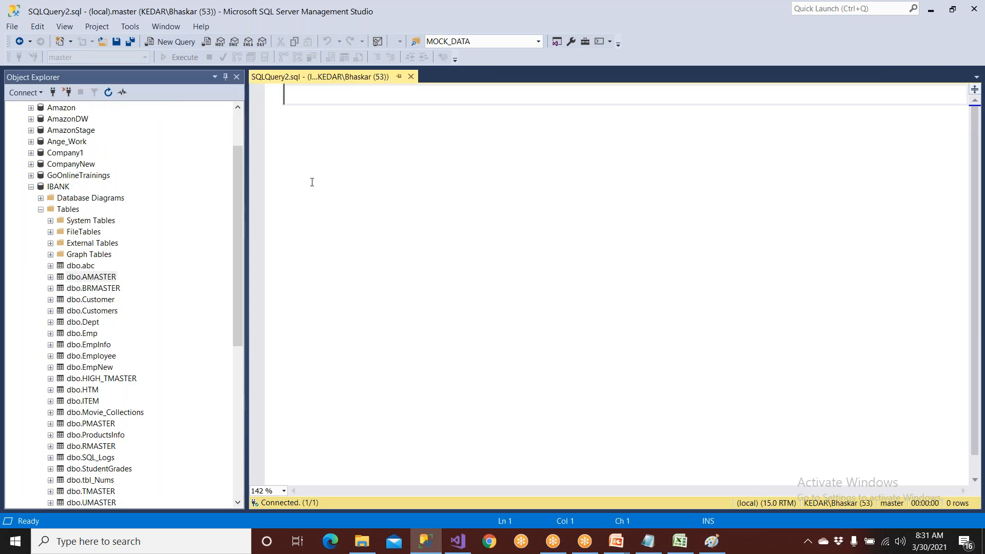
text(use Ia)
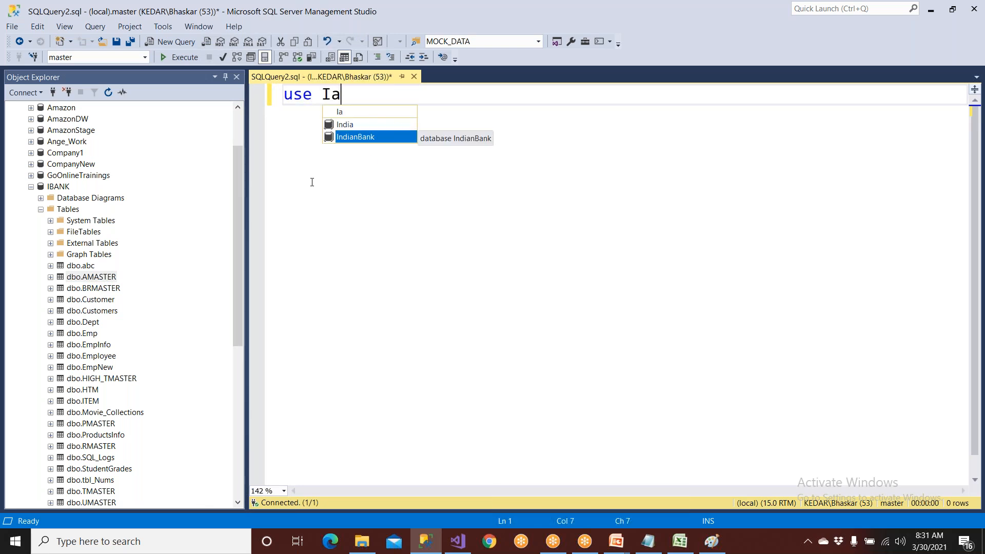
key(BackSpace)
text(B)
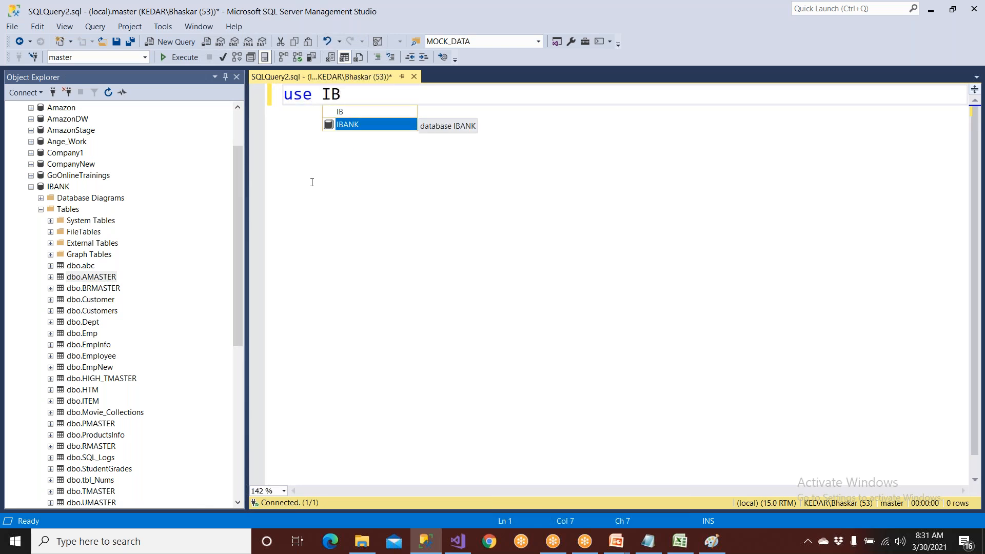
key(Return)
key(Return)
text(go)
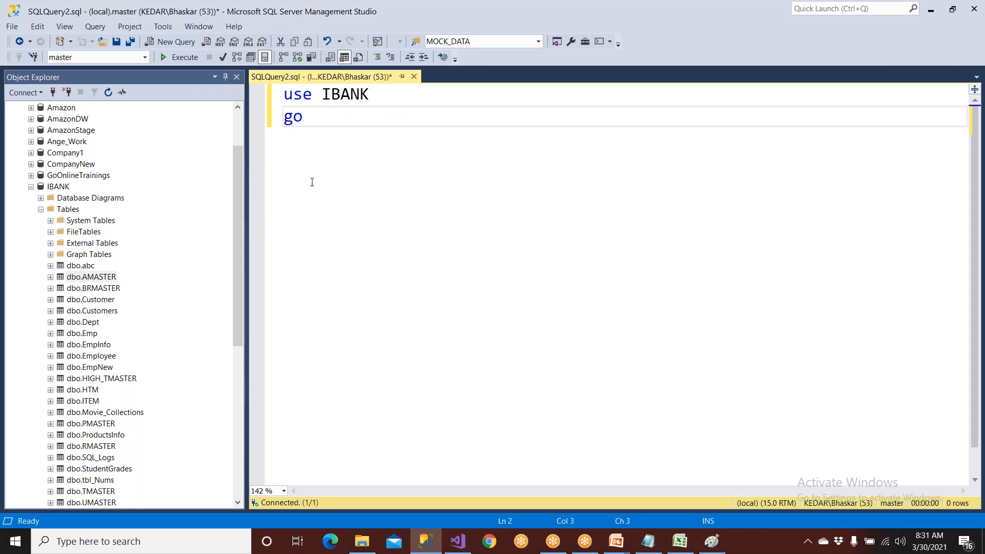
click(173, 63)
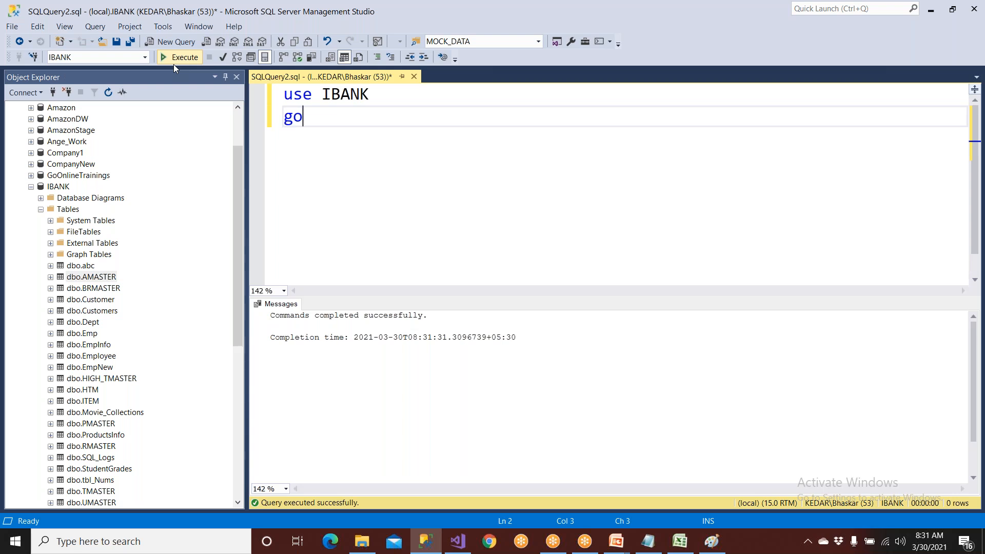
Add the query "select * from AMASTER" below the database switch and execute it, rerunning the "use IBANK" lines beforehand.
key(Return)
key(Return)
text(select * fro)
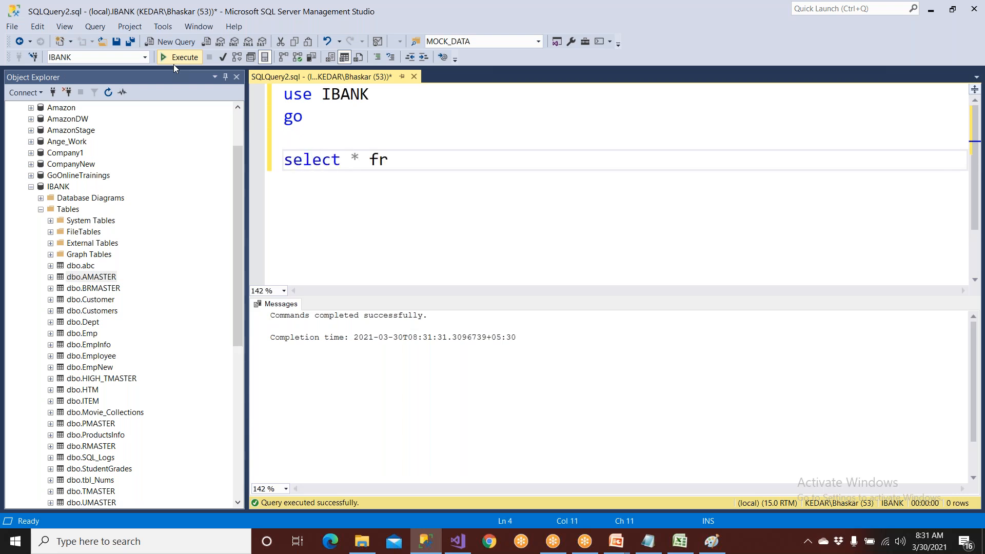
key(BackSpace)
key(BackSpace)
text(m am)
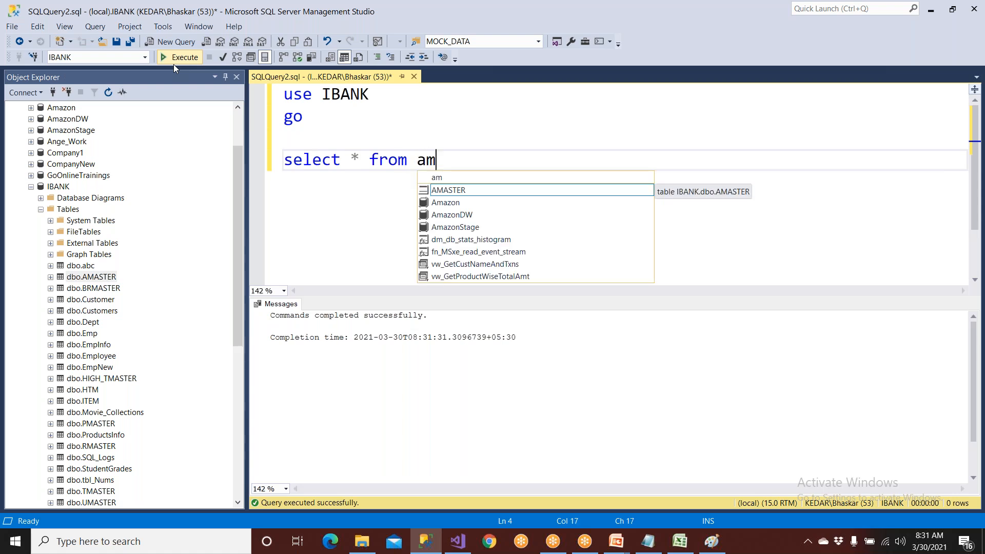
drag(330, 119, 279, 94)
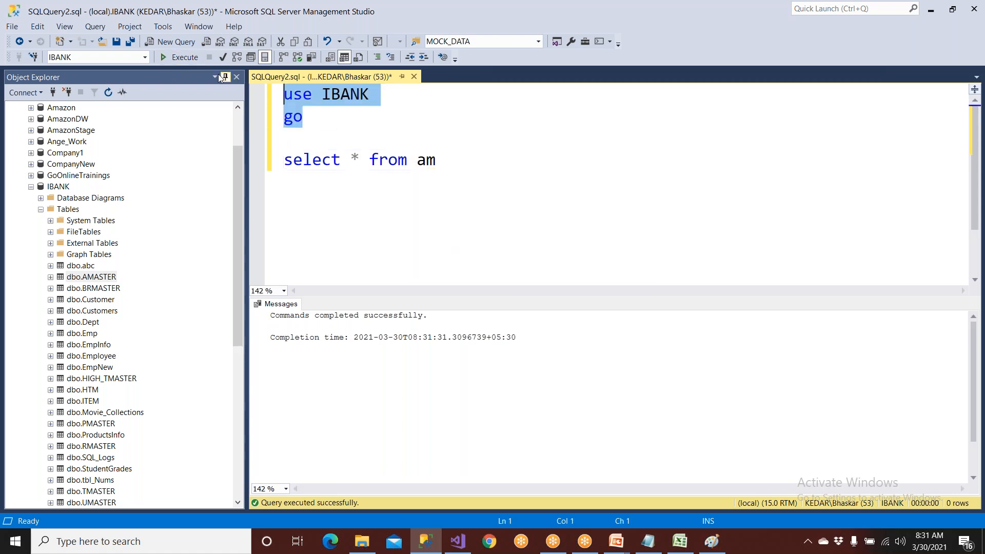
click(181, 58)
click(436, 161)
text(aste)
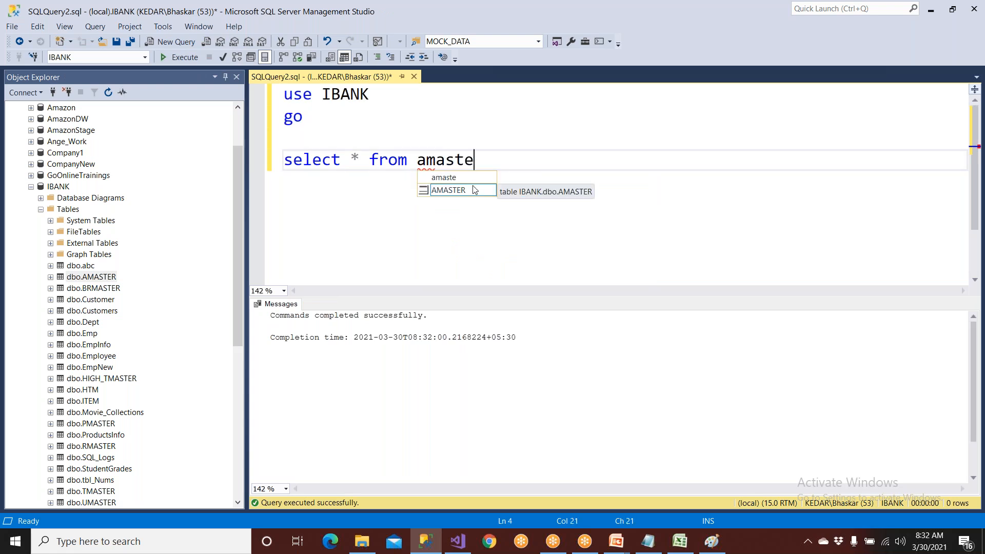
key(Tab)
click(174, 58)
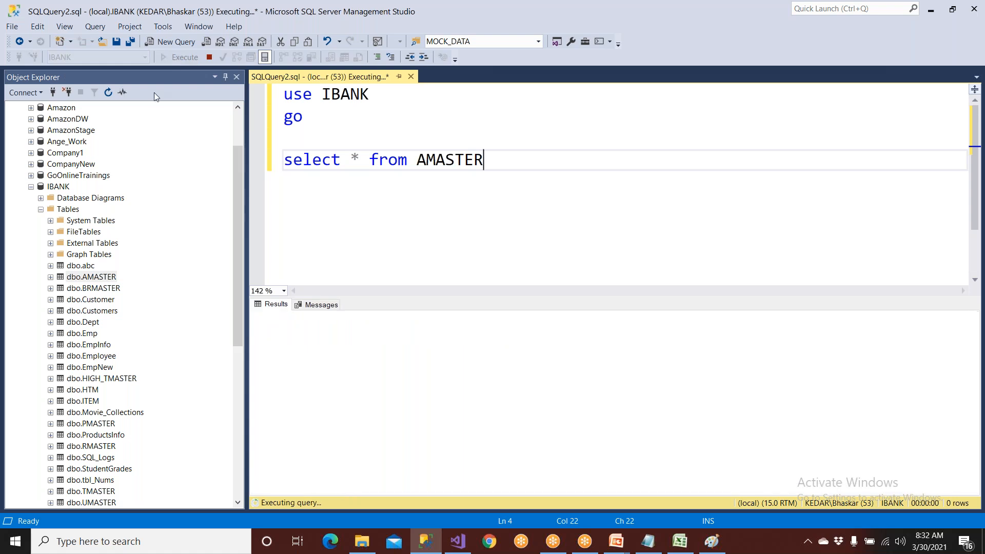
Examine the AMASTER result columns from ACID through STATUS, including several PID and STATUS entries, and rerun the whole script.
click(55, 187)
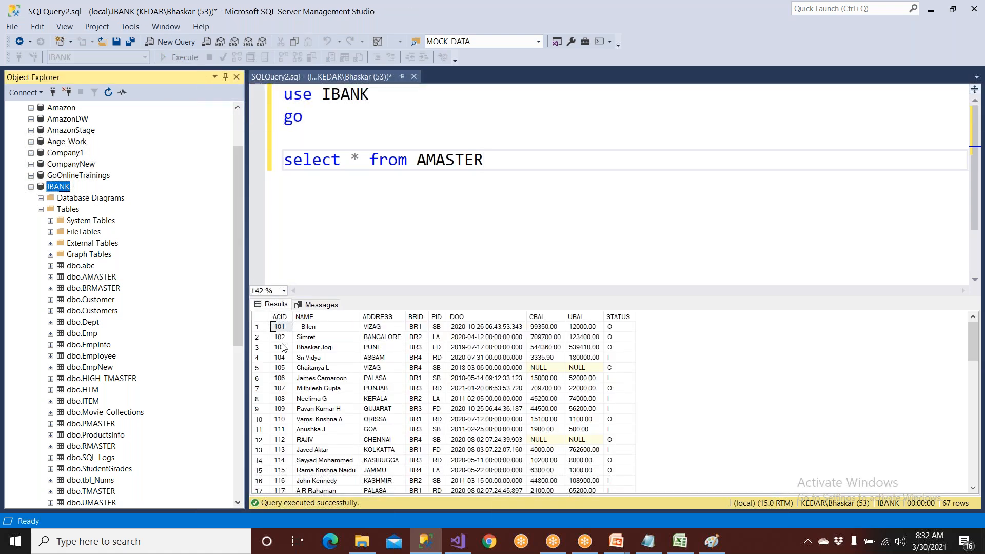
click(280, 317)
click(304, 317)
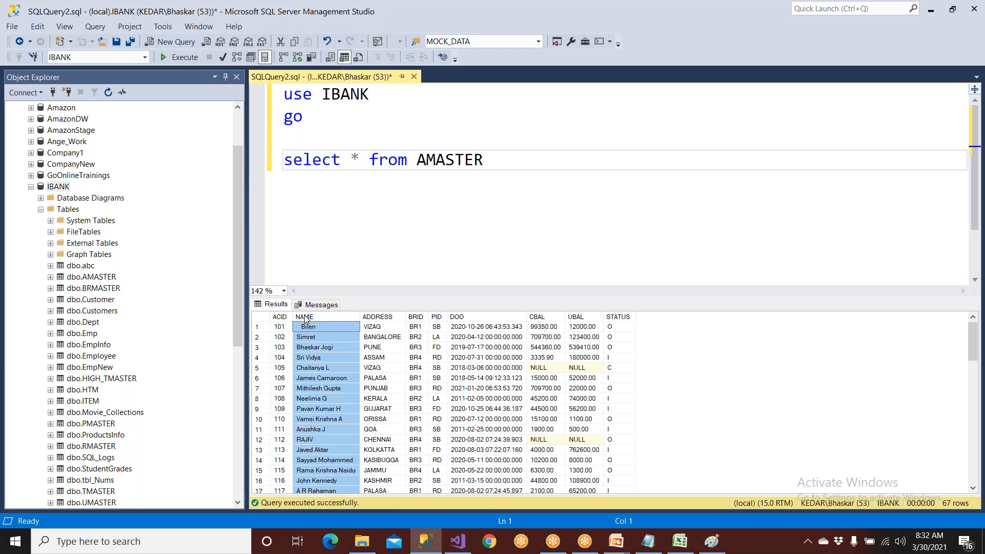
click(395, 317)
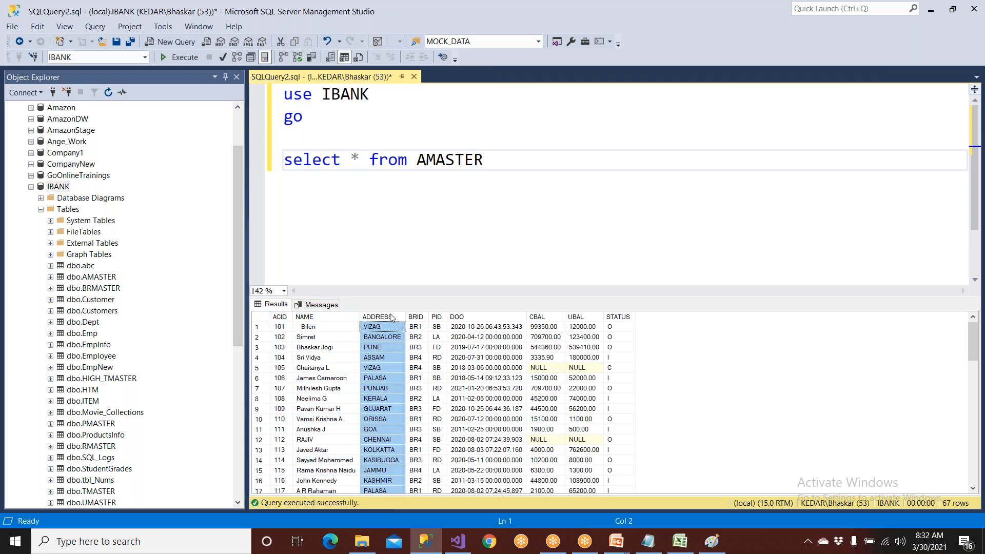
click(416, 317)
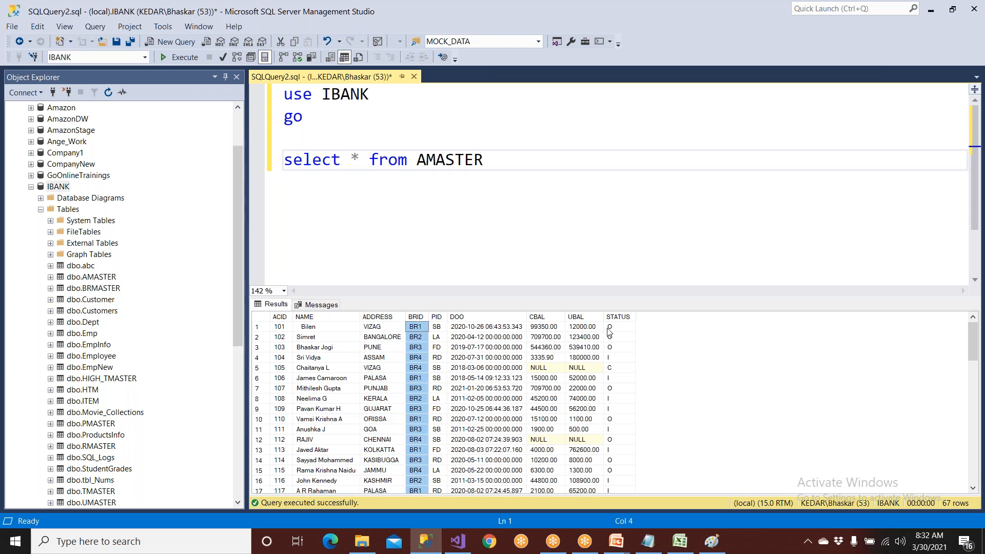
click(438, 328)
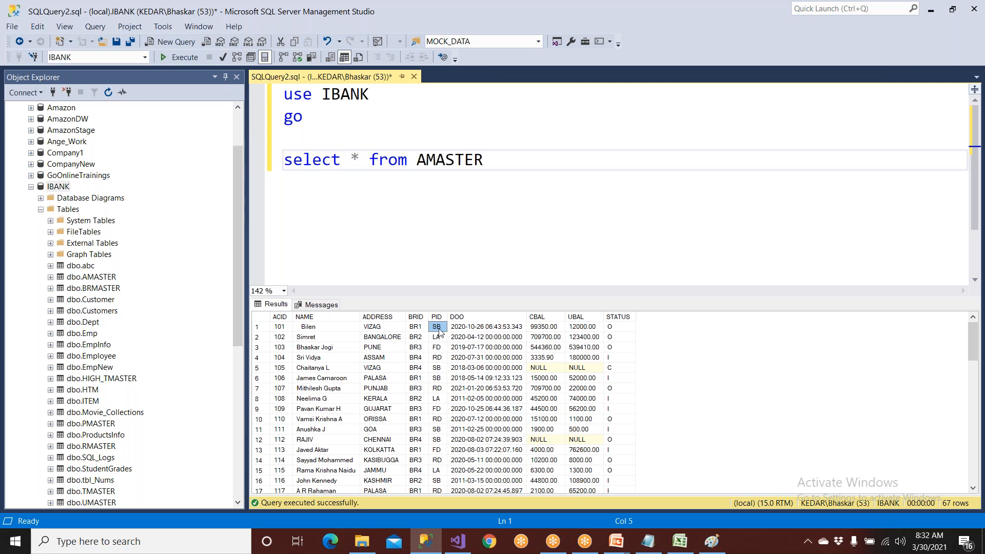
click(437, 349)
click(441, 359)
click(476, 318)
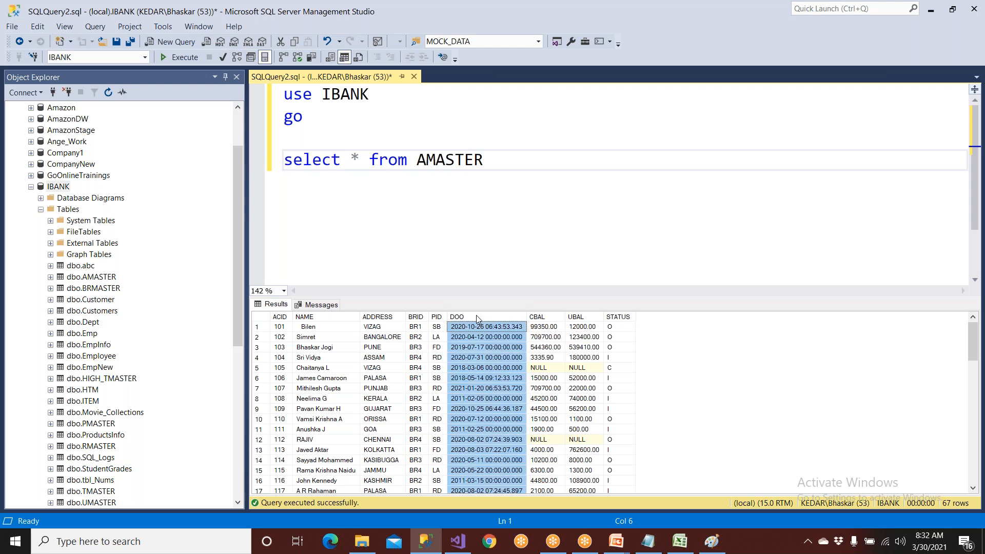
click(558, 327)
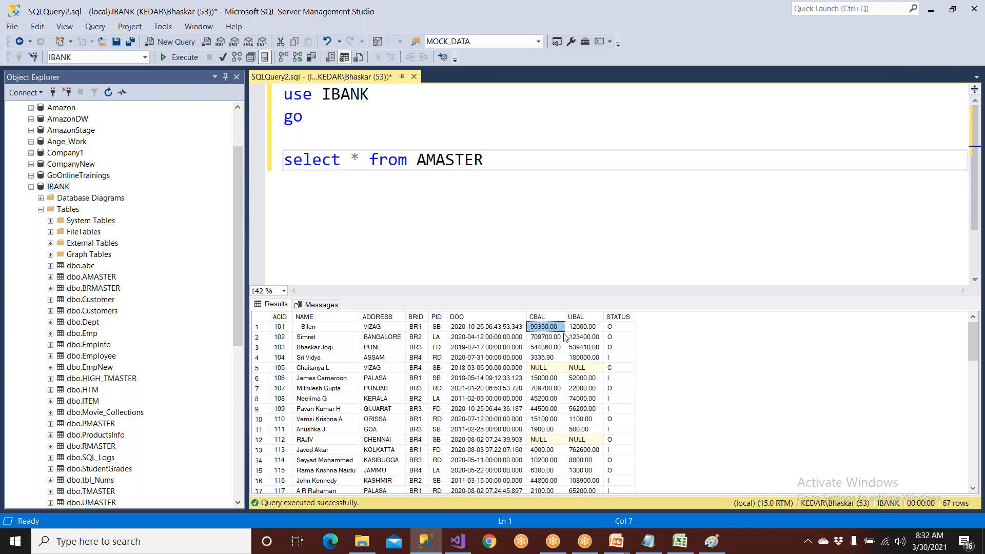
click(597, 330)
click(623, 330)
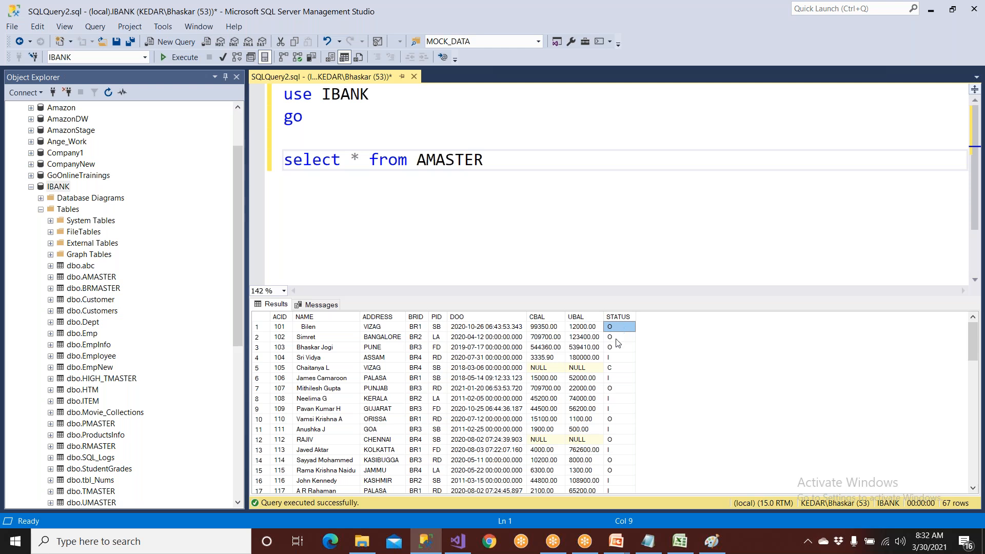
click(618, 358)
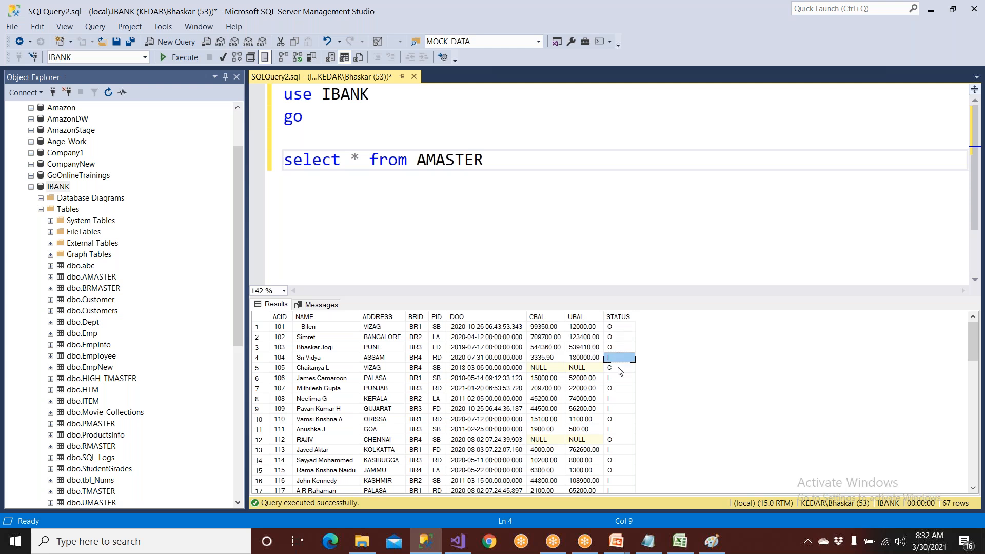
click(619, 369)
click(612, 367)
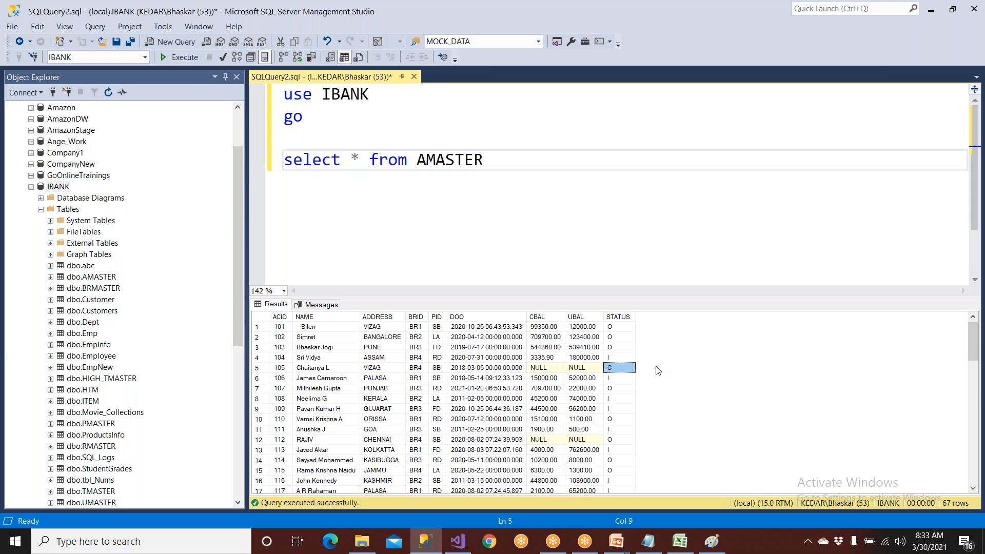
drag(484, 159, 284, 94)
click(175, 59)
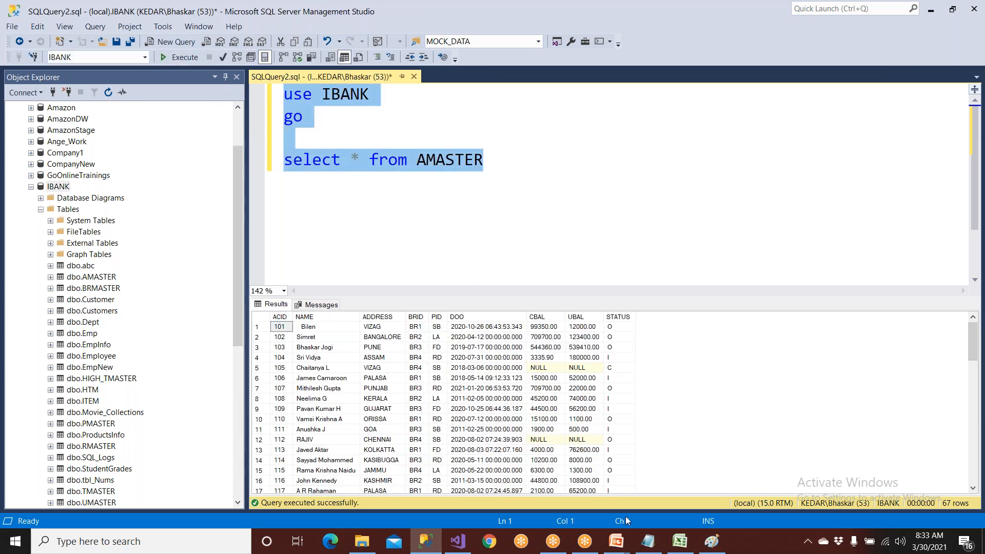
Switch to the PowerPoint slide show and review the "Steps to Create a Report" slide.
click(617, 542)
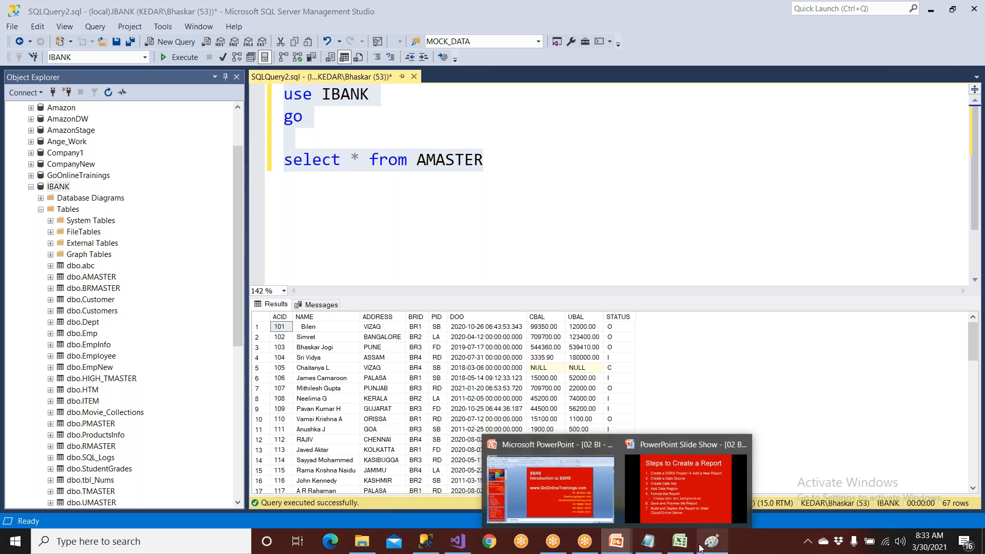
click(685, 487)
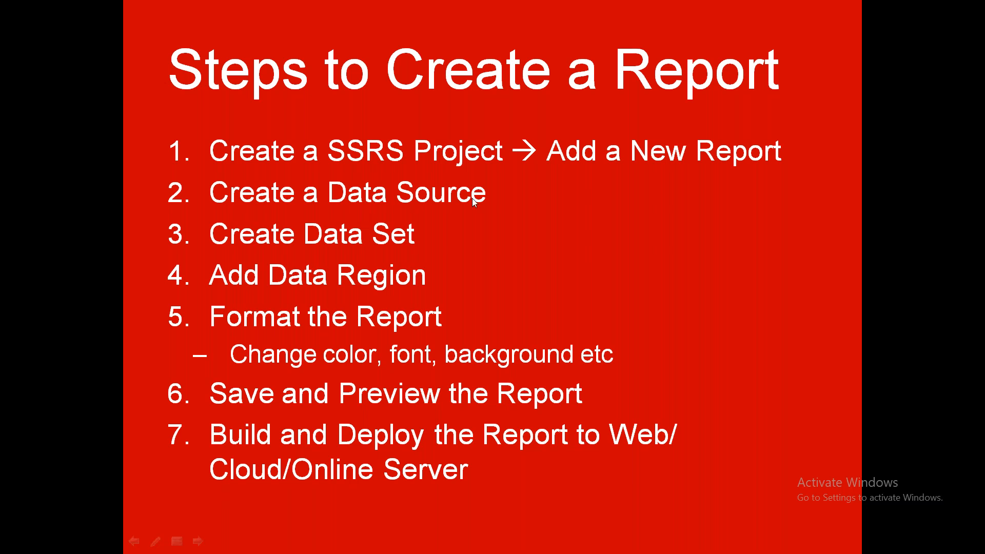
key(super)
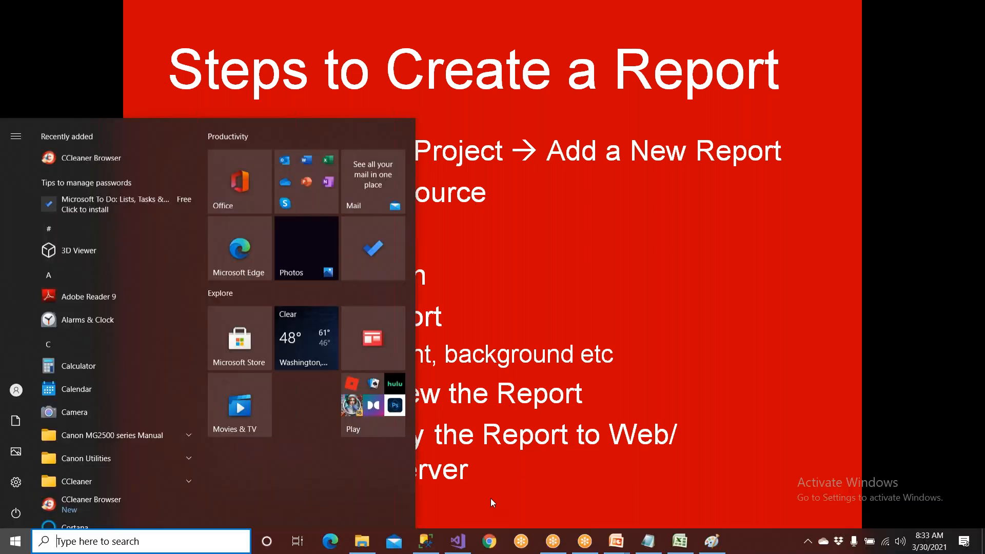
Return to the Report Wizard in Visual Studio, name the new data source IBankSource and choose Microsoft SQL Server as its type.
click(458, 541)
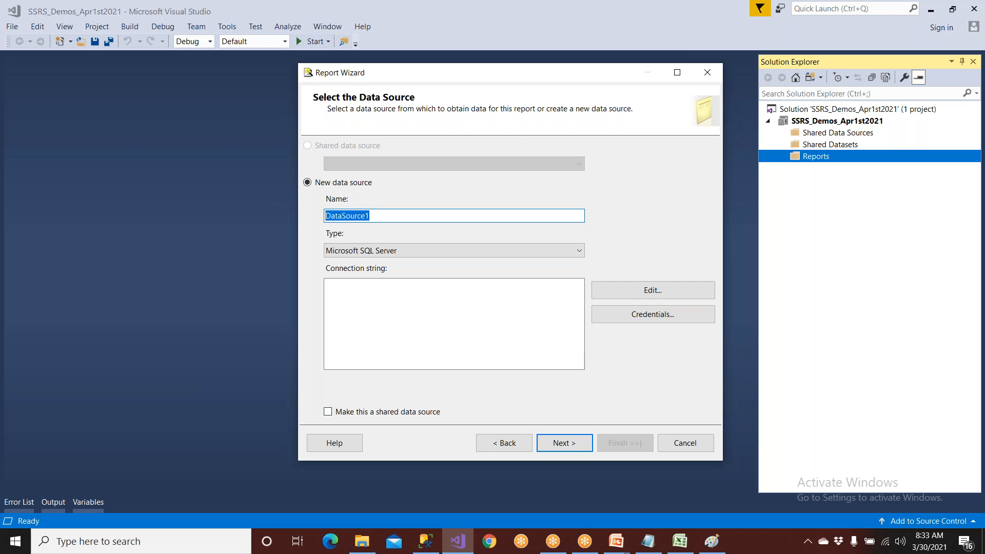
key(BackSpace)
text(IBankSource)
click(433, 250)
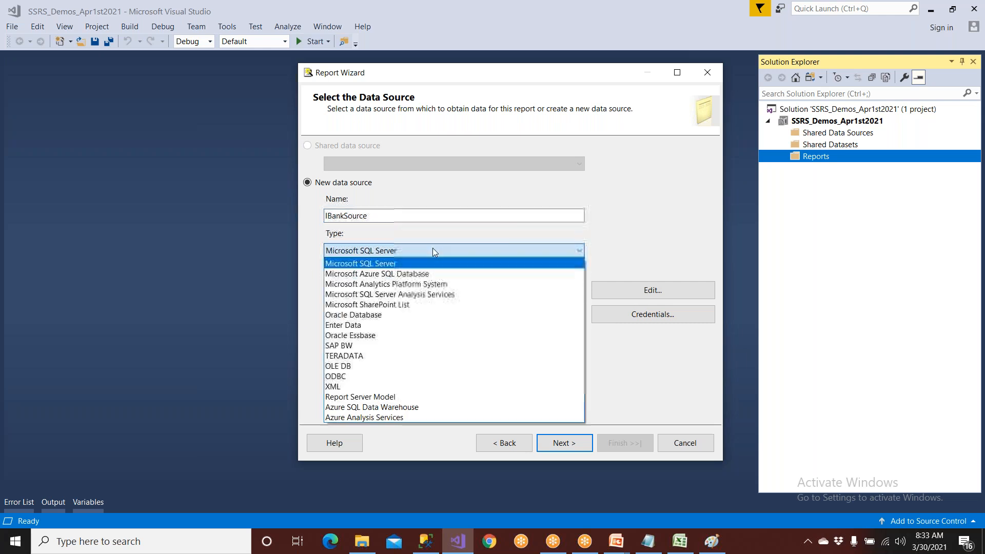
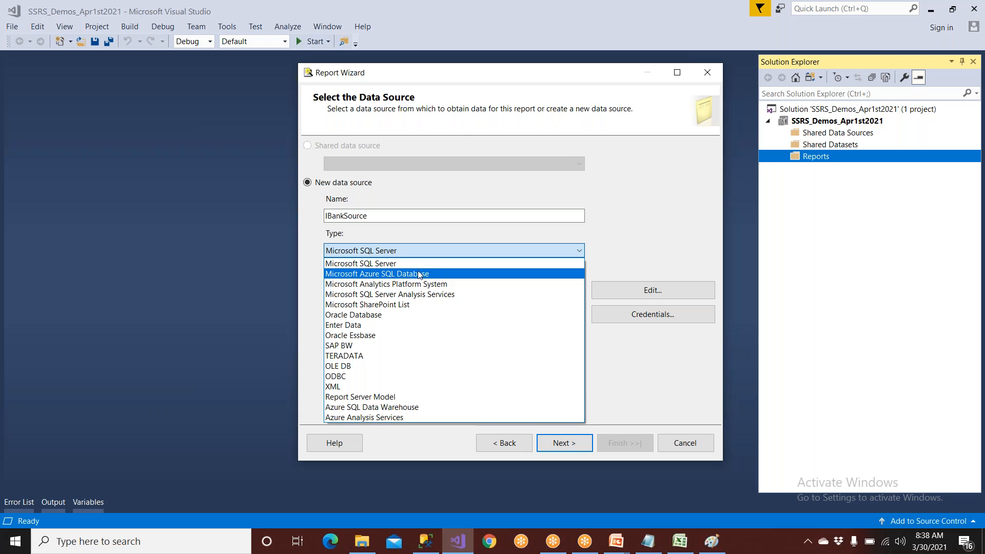
click(382, 264)
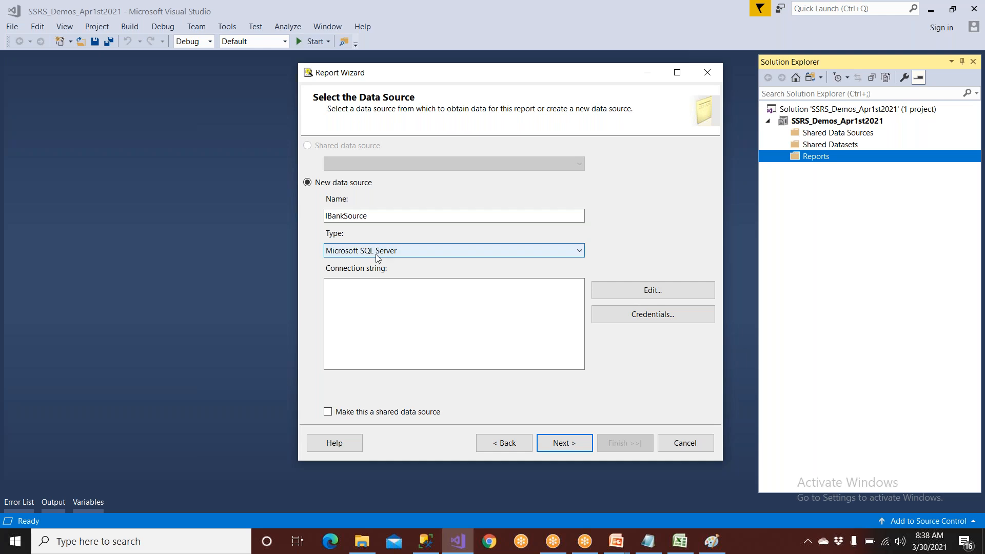
Set up the data source's connection with server name "." and the IBANK database, keeping Windows Authentication.
click(660, 291)
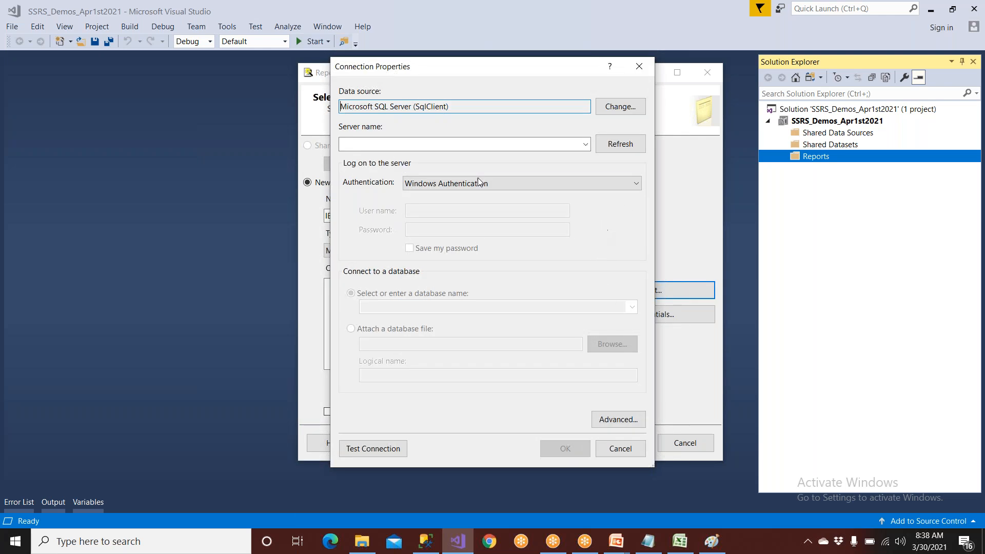
click(367, 146)
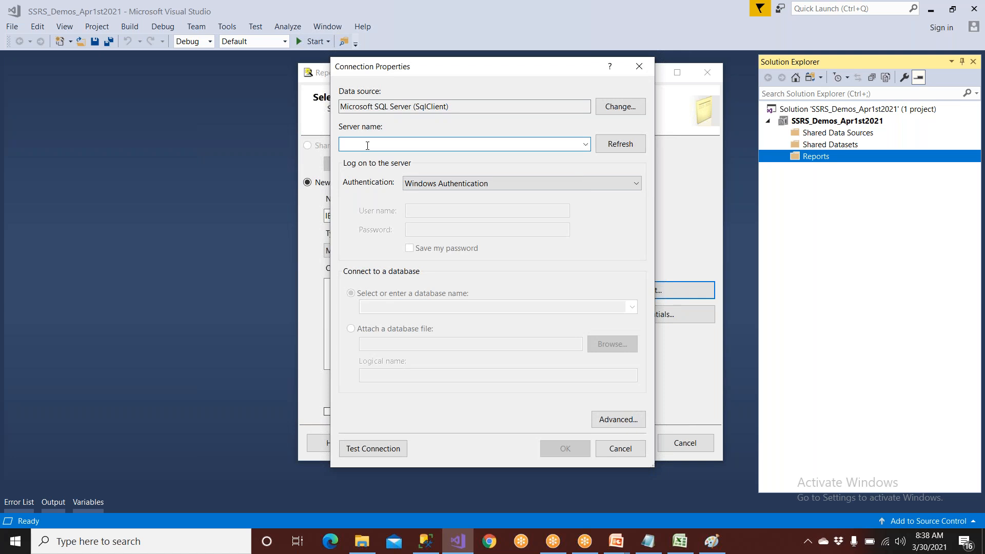
text(.)
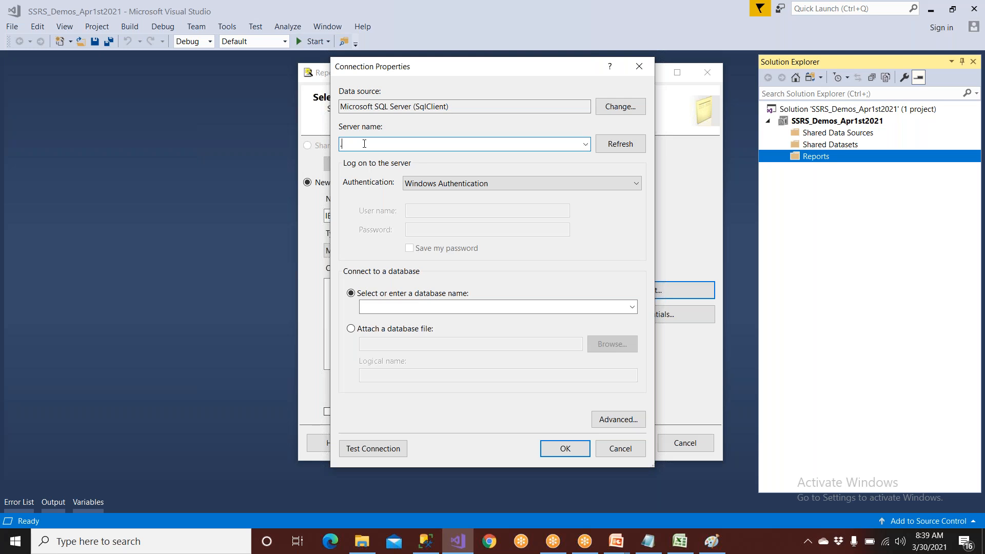
drag(345, 146, 323, 147)
click(632, 308)
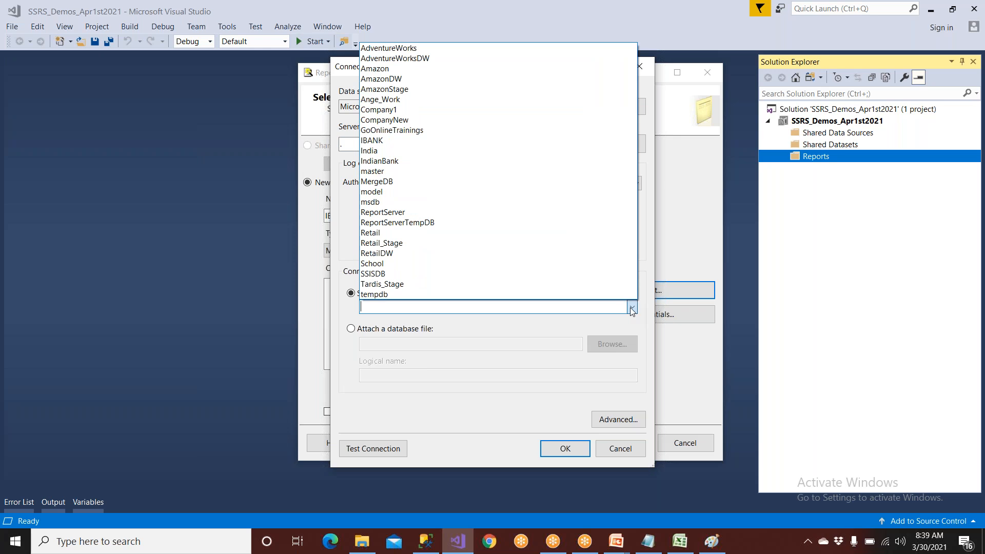
click(446, 142)
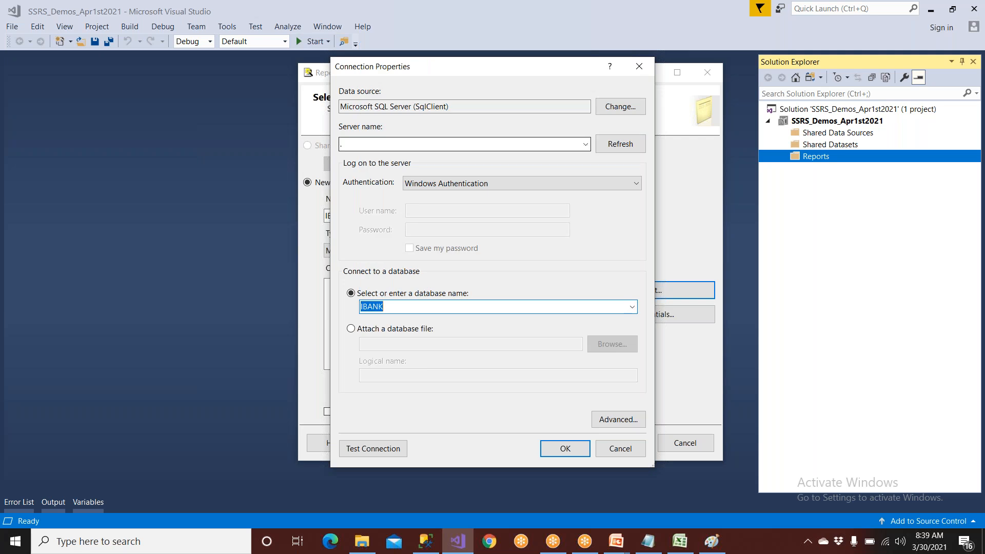
Test the connection to the IBANK database and accept the connection properties.
click(391, 447)
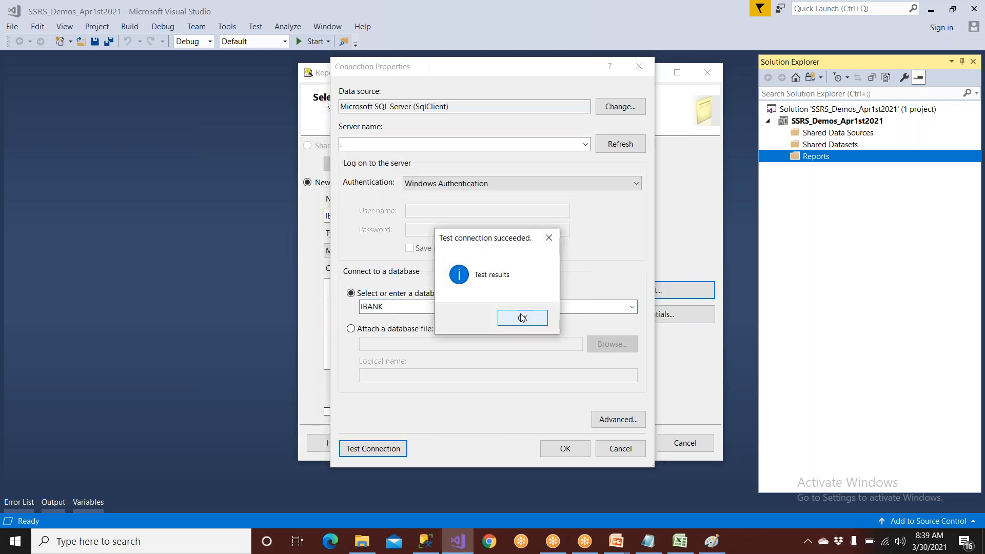
click(519, 317)
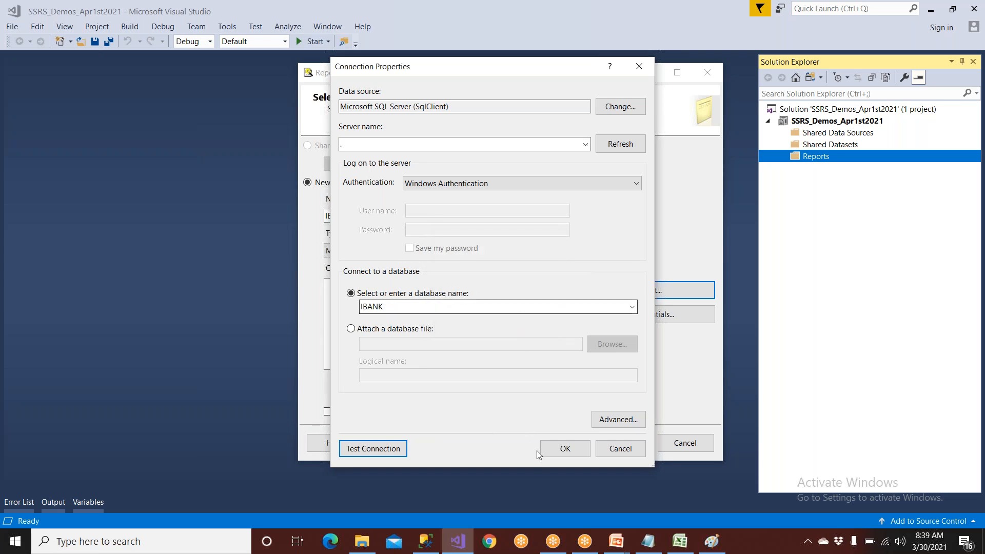
click(554, 448)
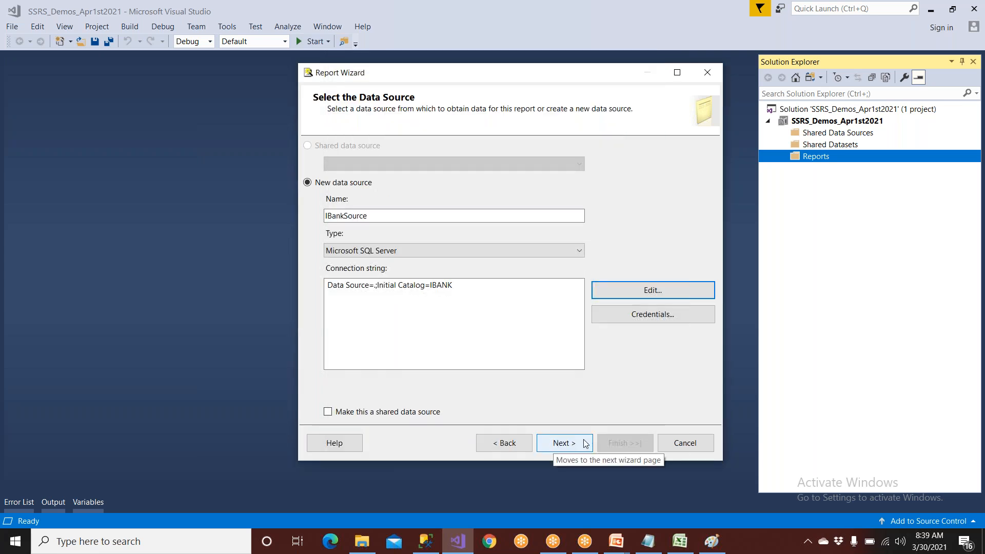
Switch to the Intro SSRS drawing in Paint and brush check marks beside "1) Data Source" and "2) Data Set".
click(711, 541)
drag(697, 132, 758, 109)
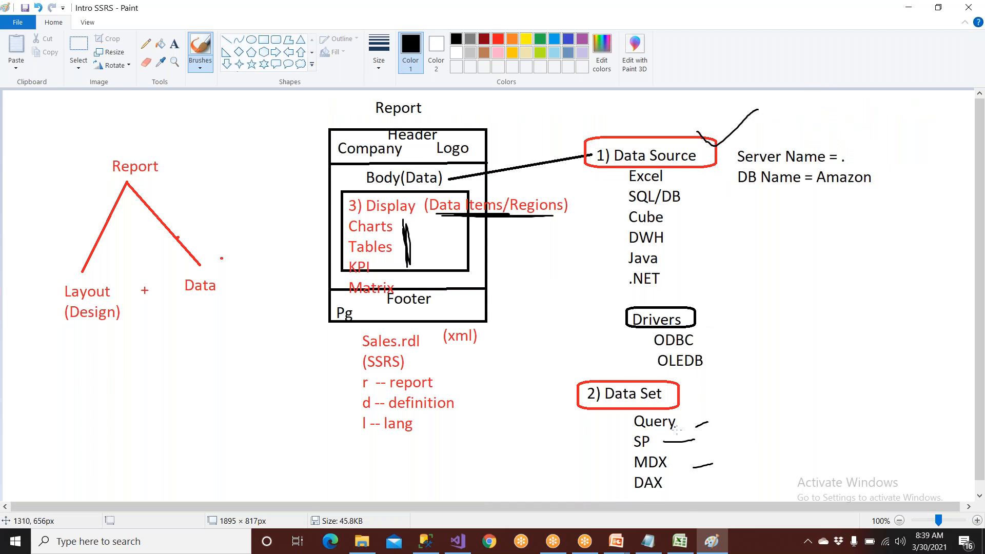
drag(676, 385, 785, 368)
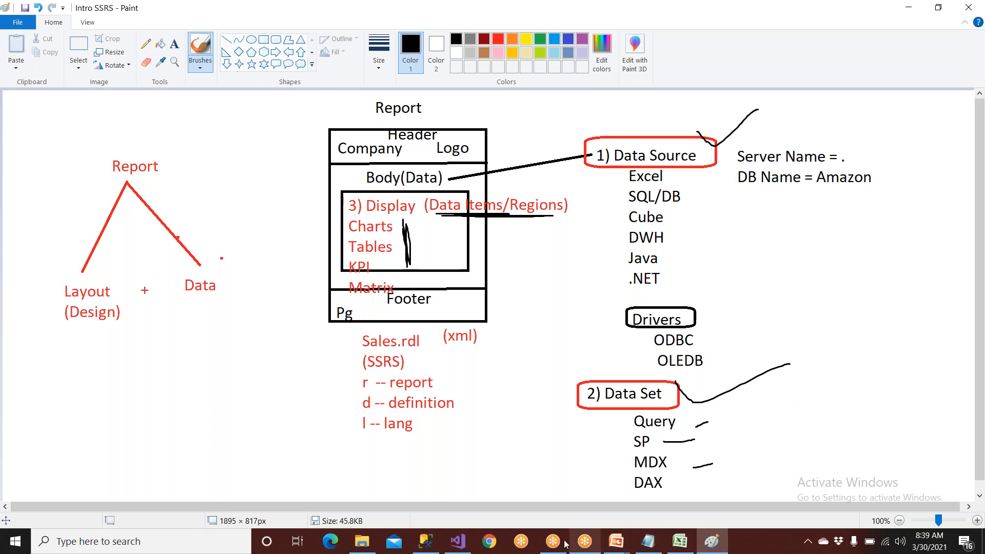
Return to the Report Wizard in Visual Studio and advance to the Design the Query page.
click(457, 541)
click(584, 444)
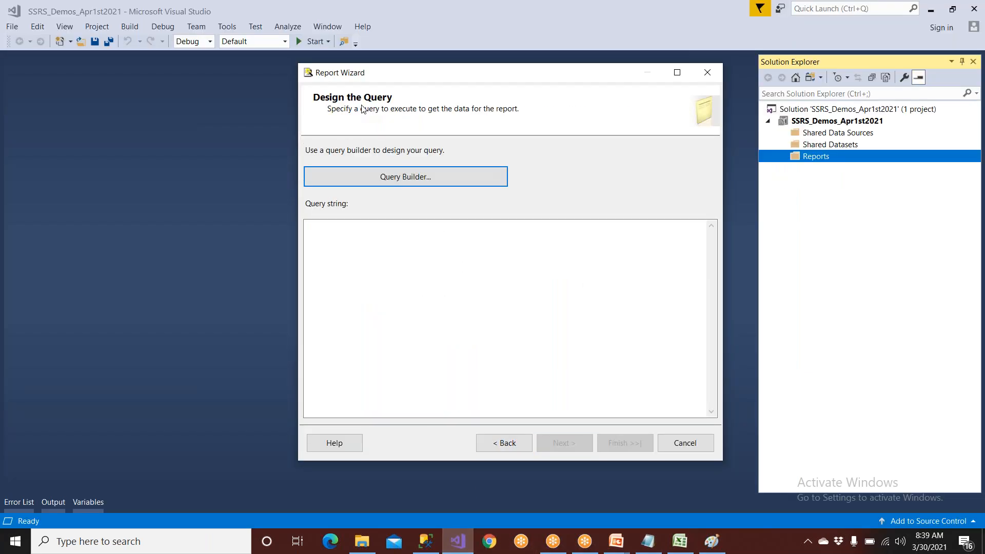
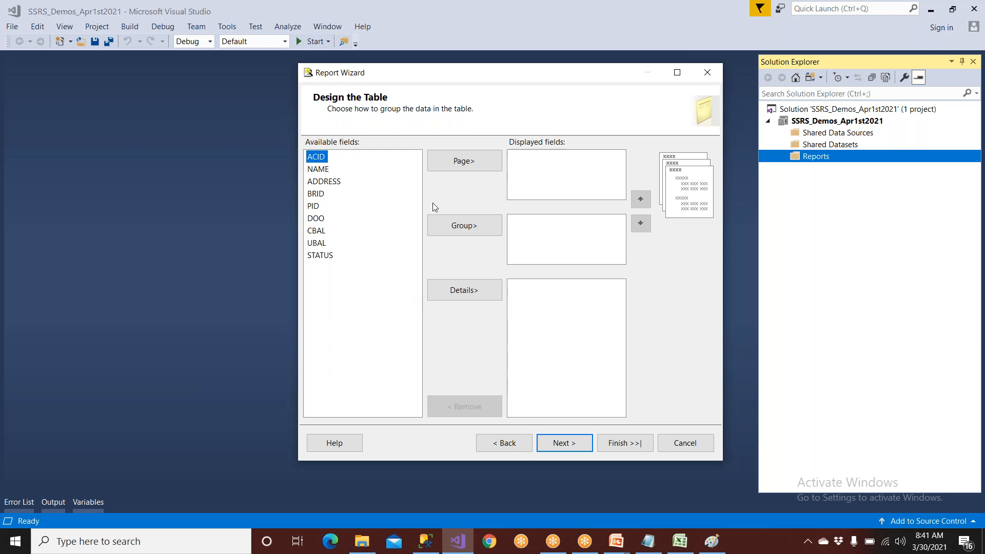
Assign ACID to the page level, NAME to the group level, and ADDRESS and BRID to the details.
click(479, 164)
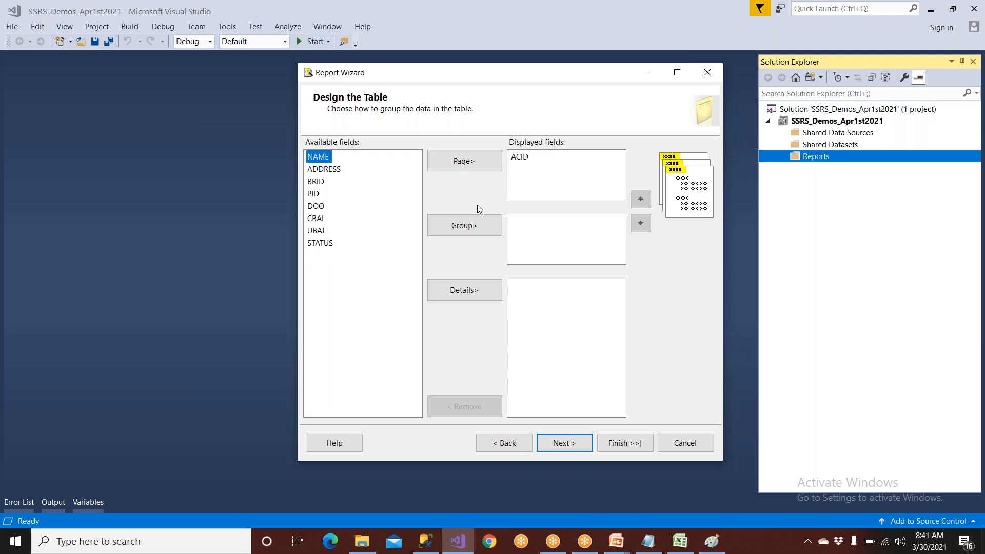
click(478, 228)
click(478, 295)
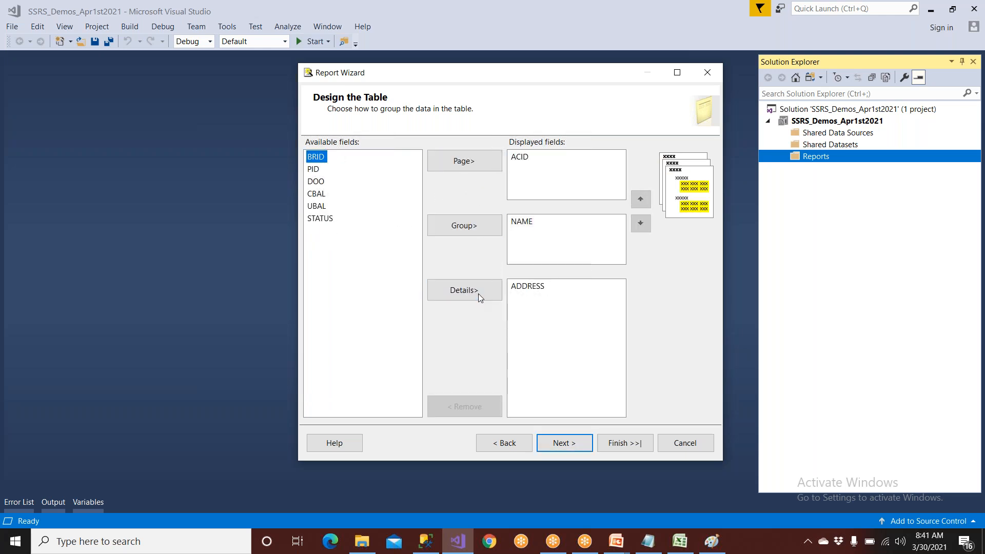
click(476, 290)
Remove ADDRESS, BRID, NAME and ACID from the displayed fields of the table design.
click(514, 288)
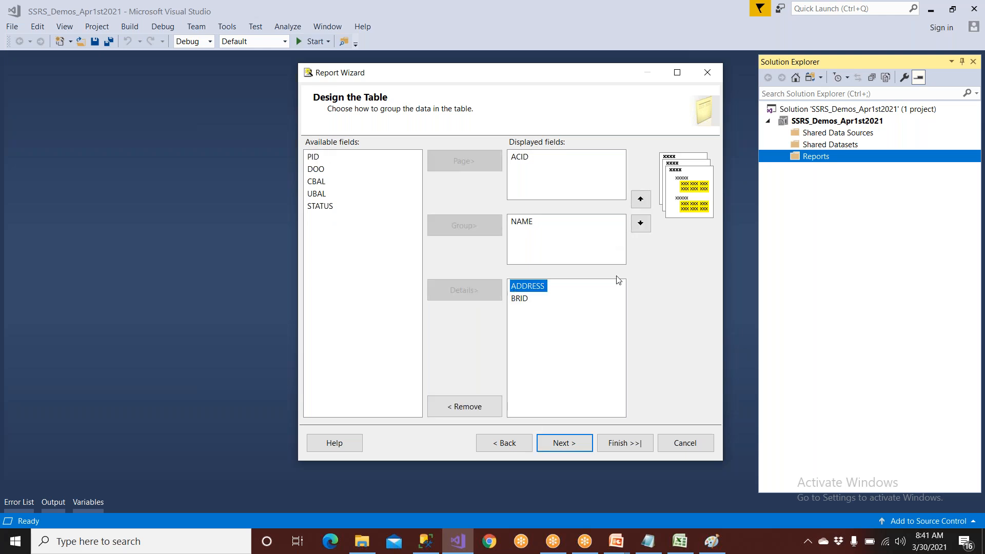
click(455, 408)
click(454, 408)
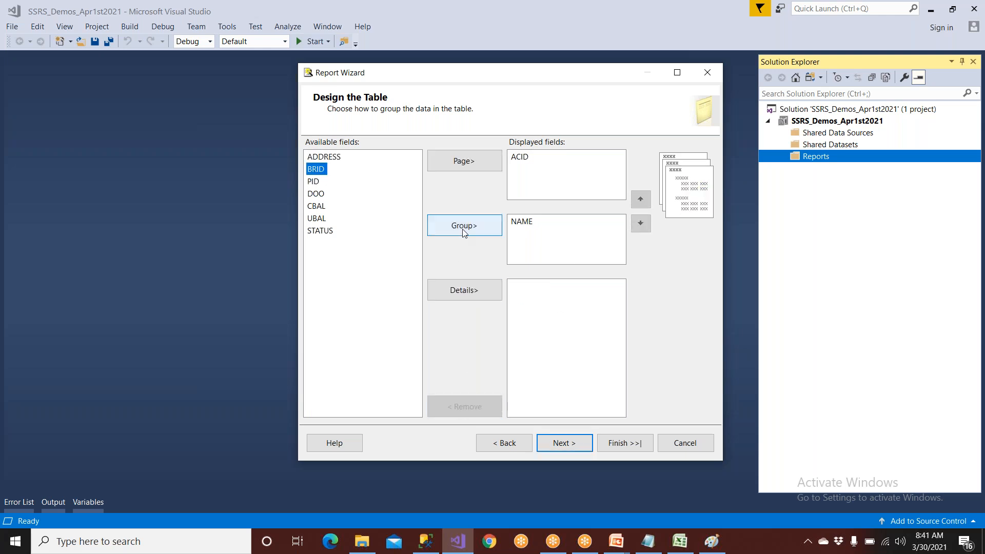
click(517, 226)
click(490, 401)
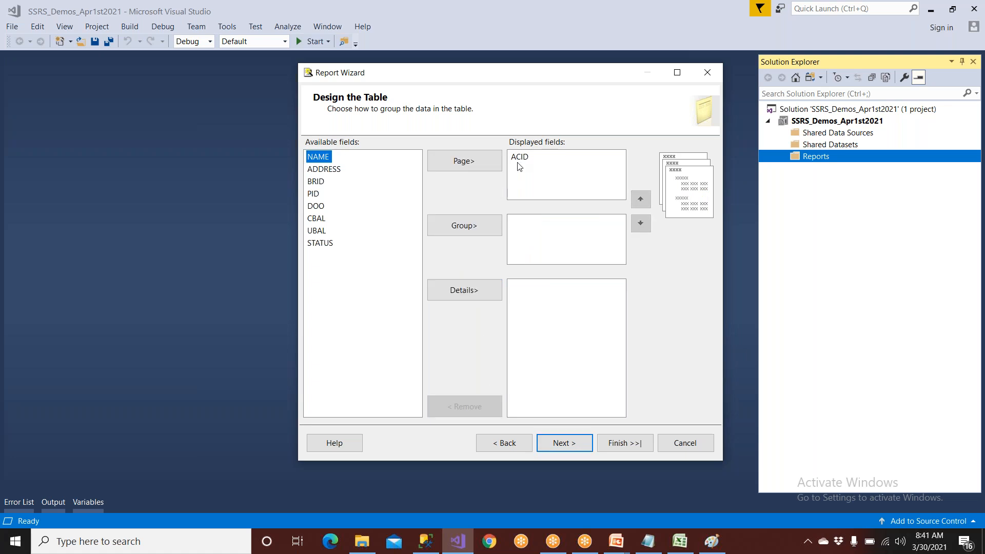
click(519, 159)
click(490, 404)
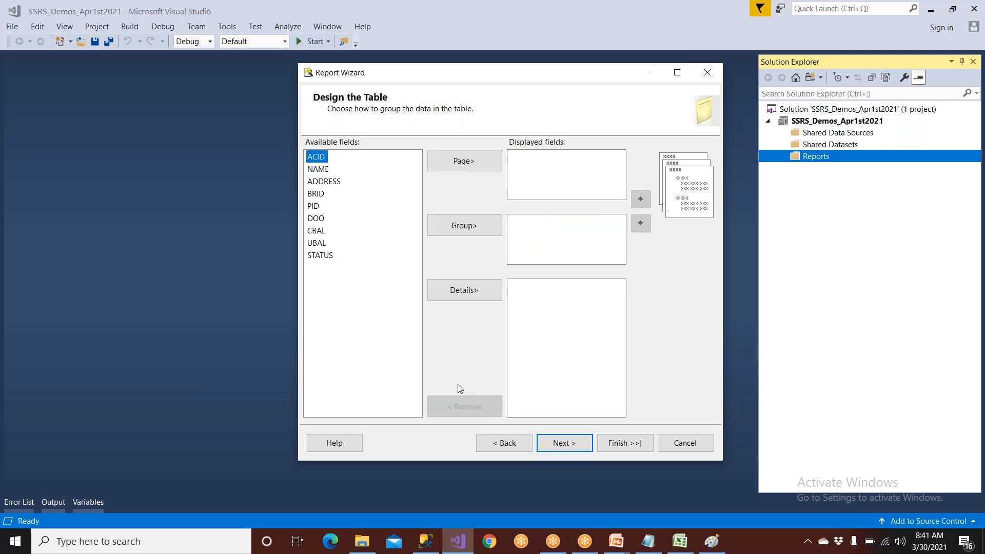
Assign BRID to the page level and PID to the group level of the table.
click(323, 196)
click(444, 167)
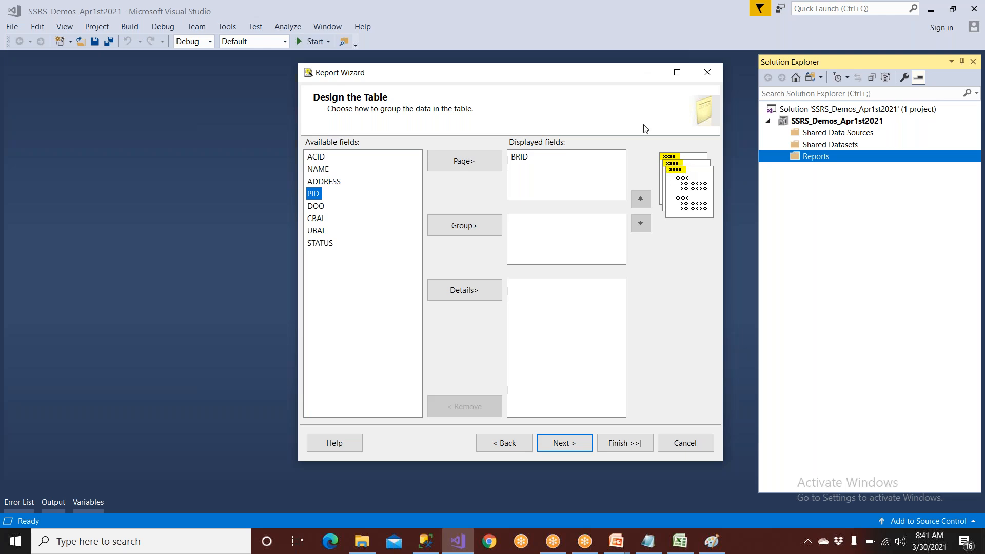
click(473, 232)
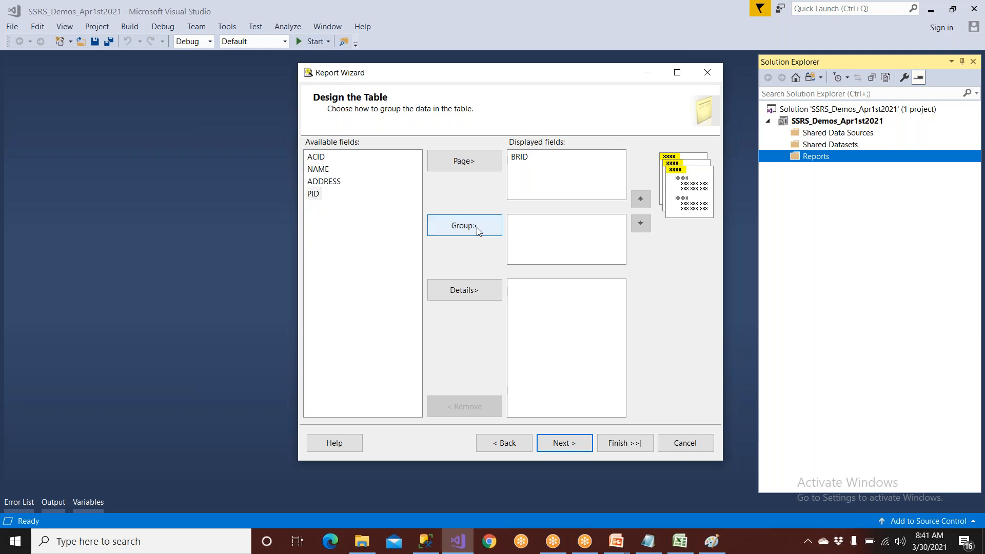
click(525, 226)
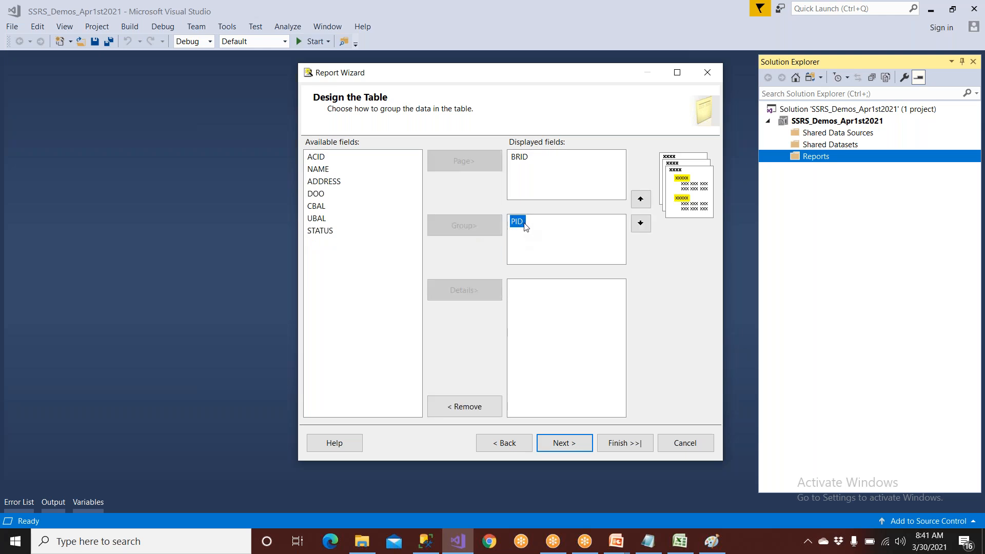
click(523, 156)
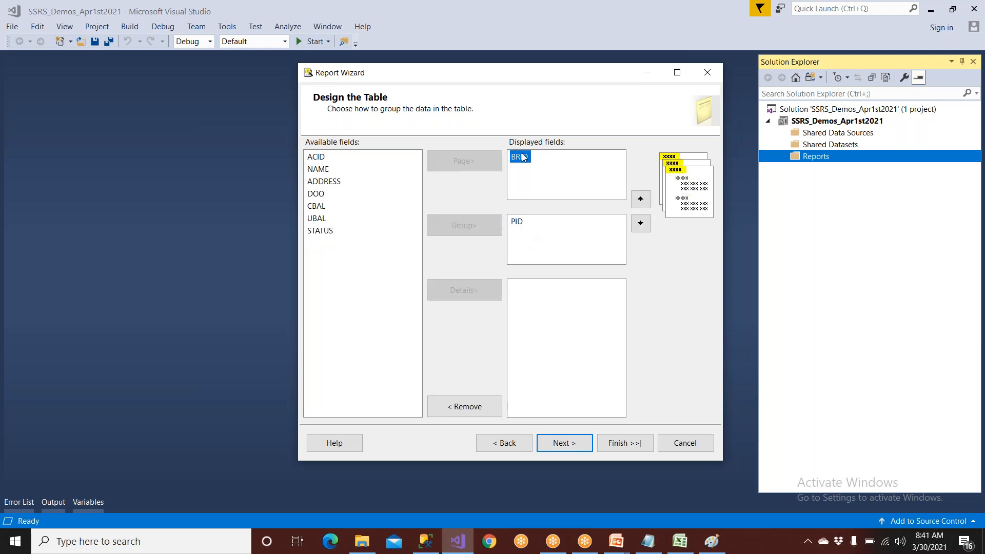
click(523, 226)
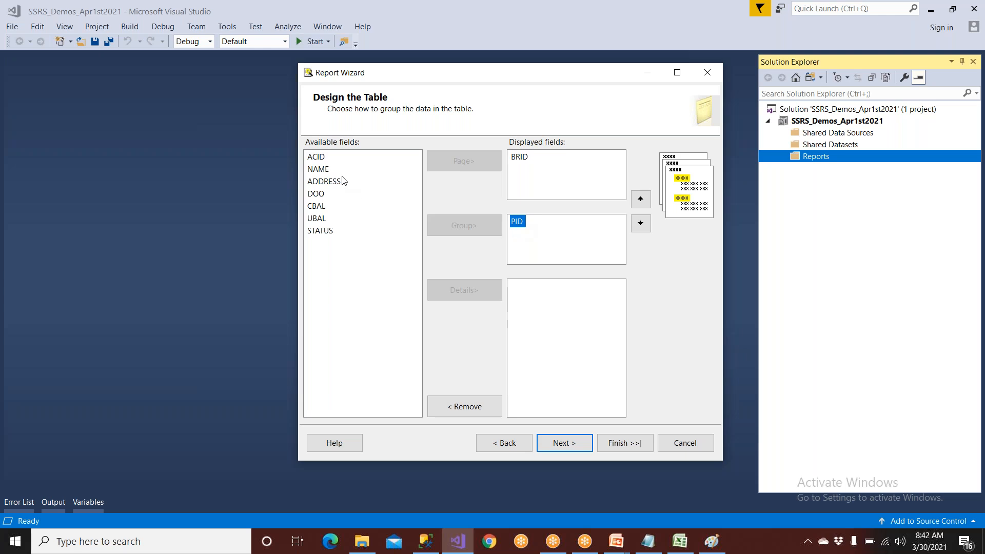
Add ACID, NAME, ADDRESS, DOO, CBAL, UBAL and STATUS to the table's details.
click(324, 157)
click(475, 292)
click(476, 291)
click(476, 291)
click(475, 291)
click(476, 291)
click(475, 291)
click(476, 291)
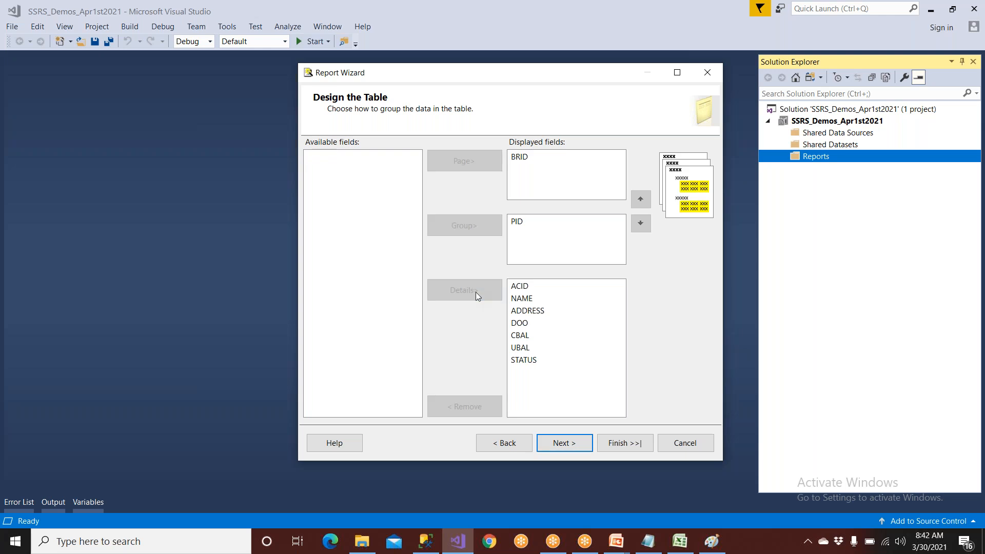
Remove BRID from the page level and PID from the group level.
click(521, 158)
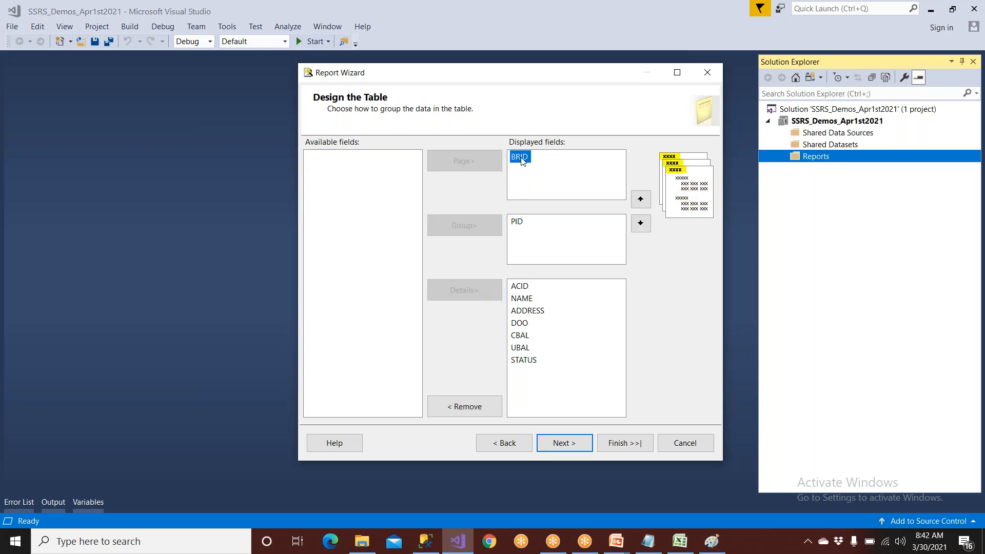
click(451, 406)
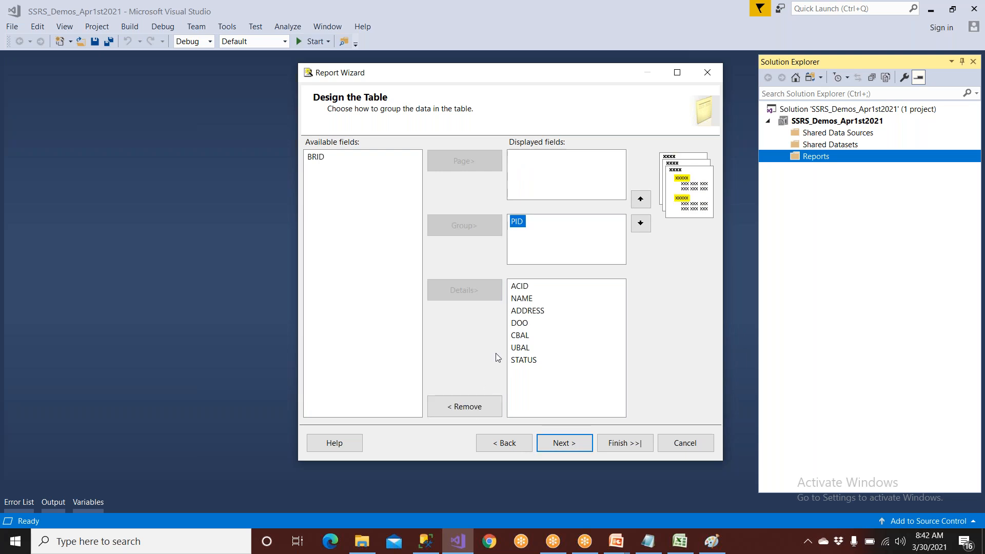
click(485, 406)
Remove UBAL and STATUS from the table's details.
click(522, 324)
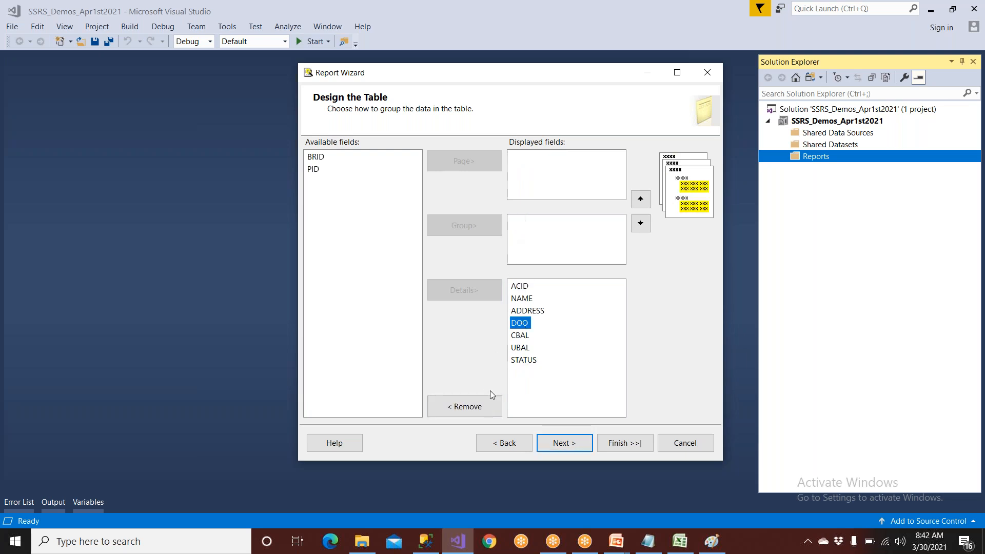
click(526, 349)
click(486, 405)
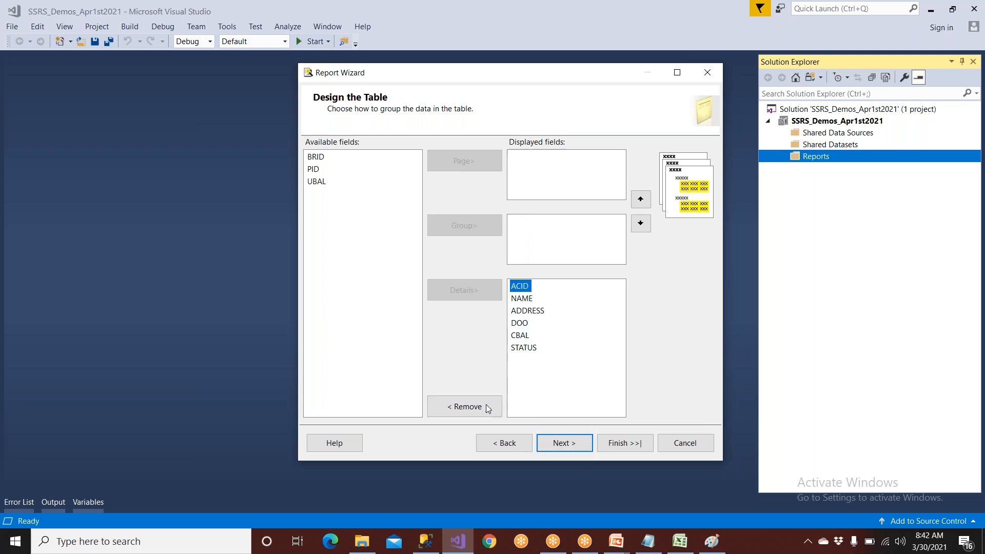
click(525, 349)
click(473, 405)
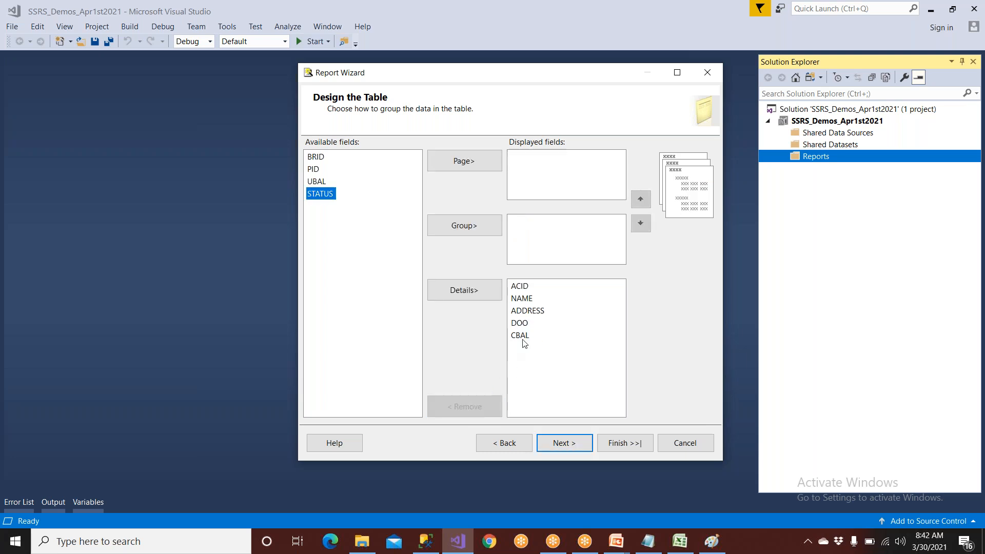
Move the DOO field below CBAL and try shifting it up and down in the details order.
click(522, 325)
click(641, 223)
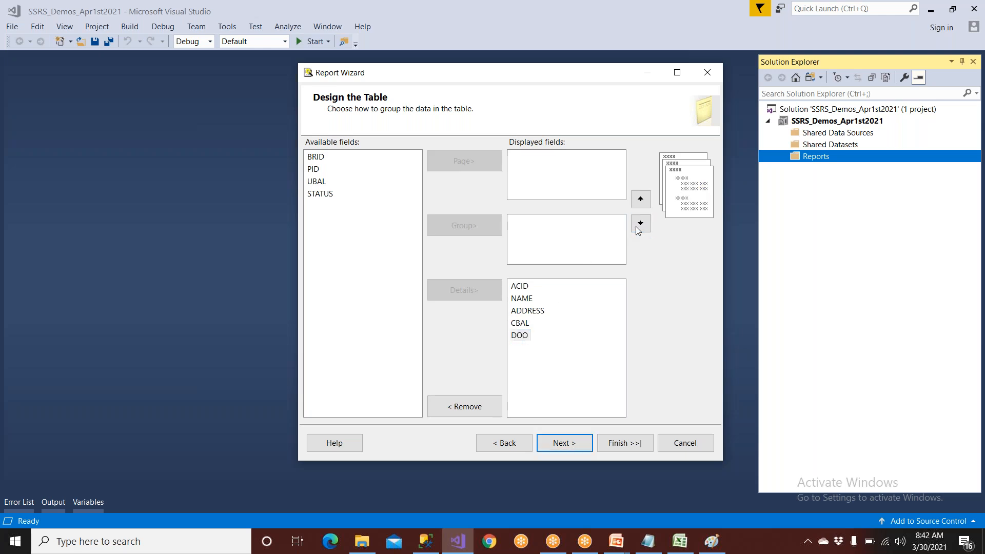
click(640, 201)
click(640, 201)
click(640, 202)
click(640, 201)
click(640, 222)
click(641, 221)
click(641, 221)
click(640, 222)
Remove DOO, CBAL and ADDRESS from the table's details, leaving ACID and NAME.
click(517, 336)
click(485, 406)
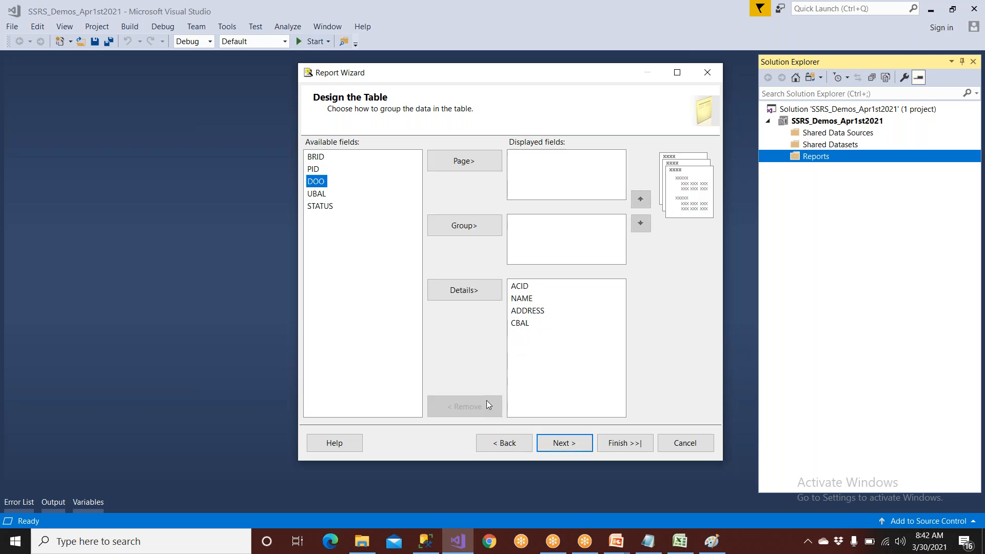
click(519, 322)
click(463, 406)
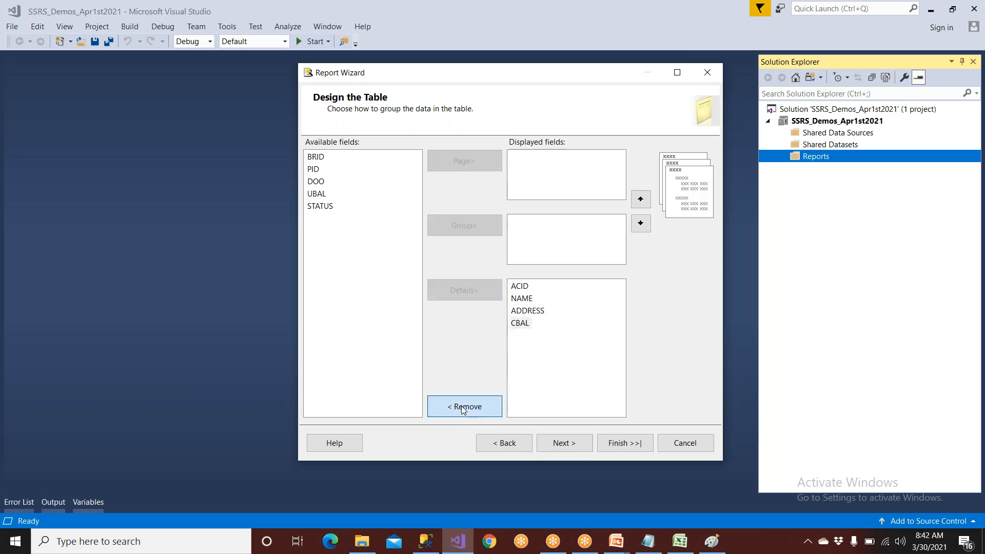
click(523, 310)
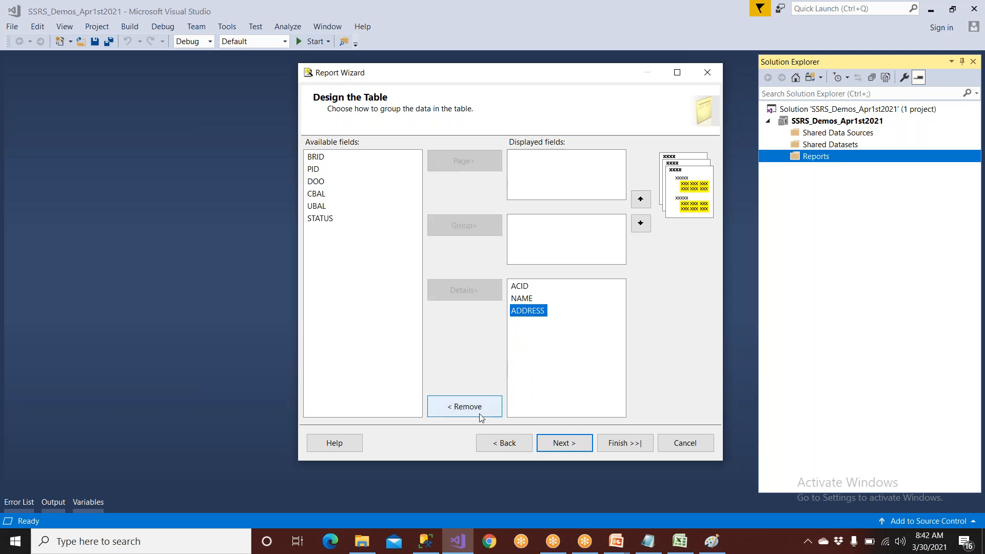
click(479, 408)
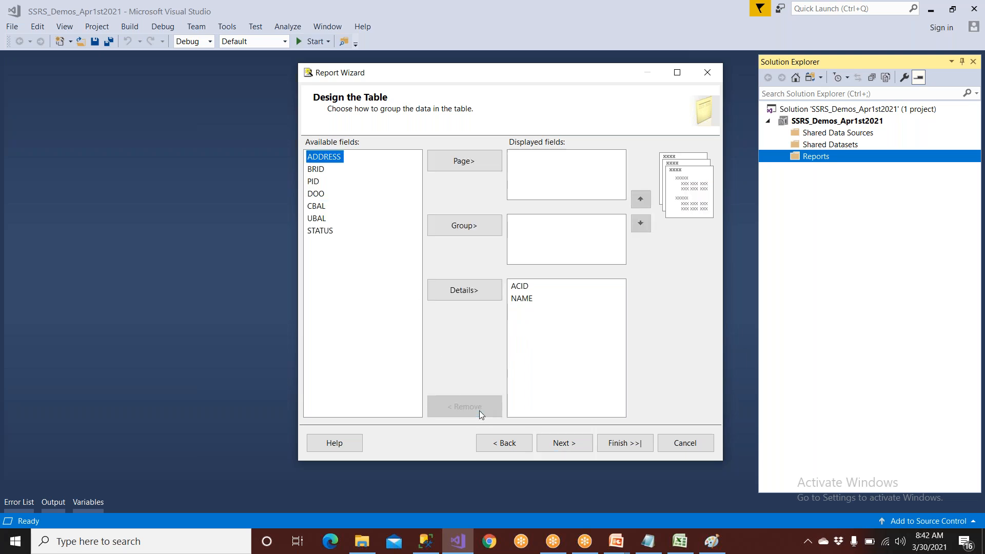
Assign BRID from the available fields to the page level.
click(317, 171)
click(464, 163)
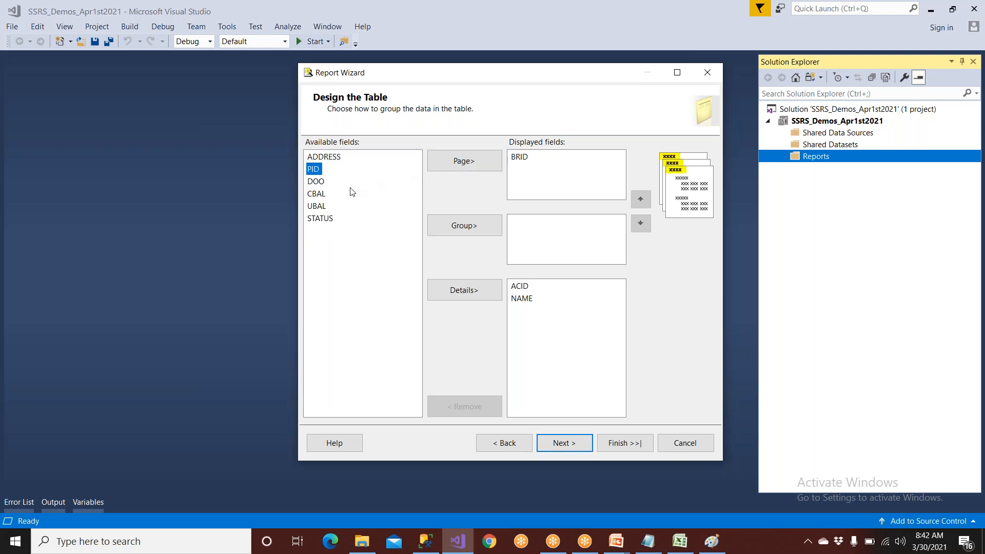
Add PID, CBAL and DOO from the available fields to the table's details after NAME.
click(518, 291)
click(521, 301)
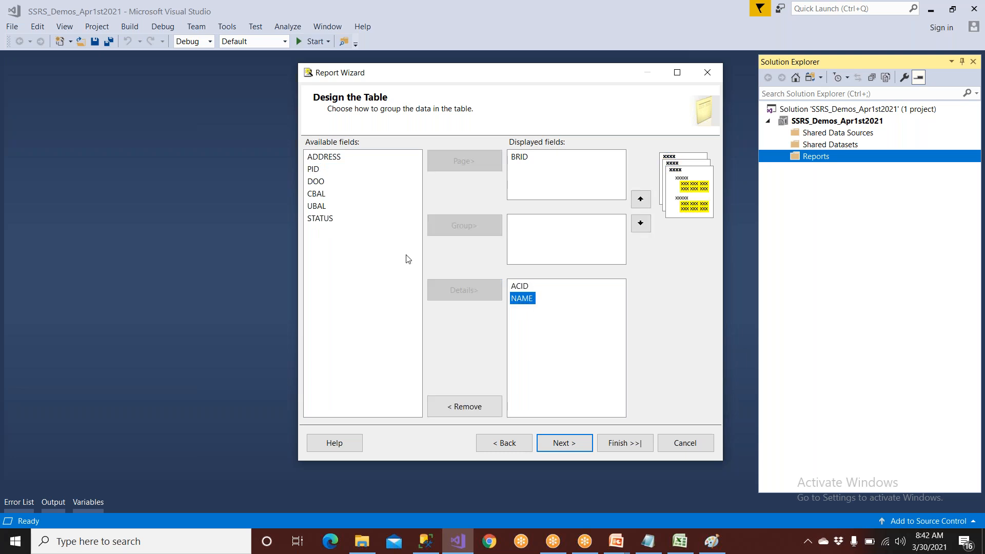
click(315, 172)
click(465, 291)
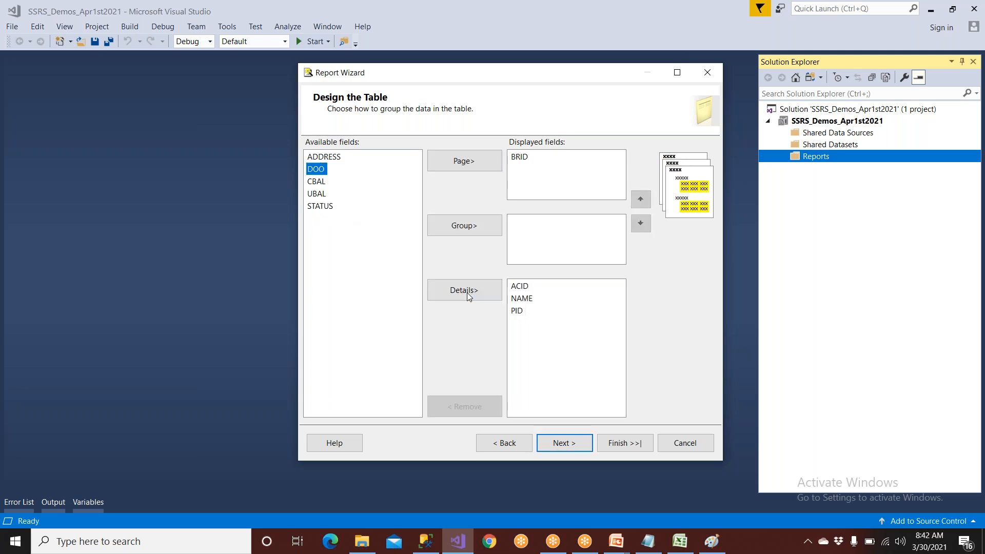
click(316, 181)
click(465, 290)
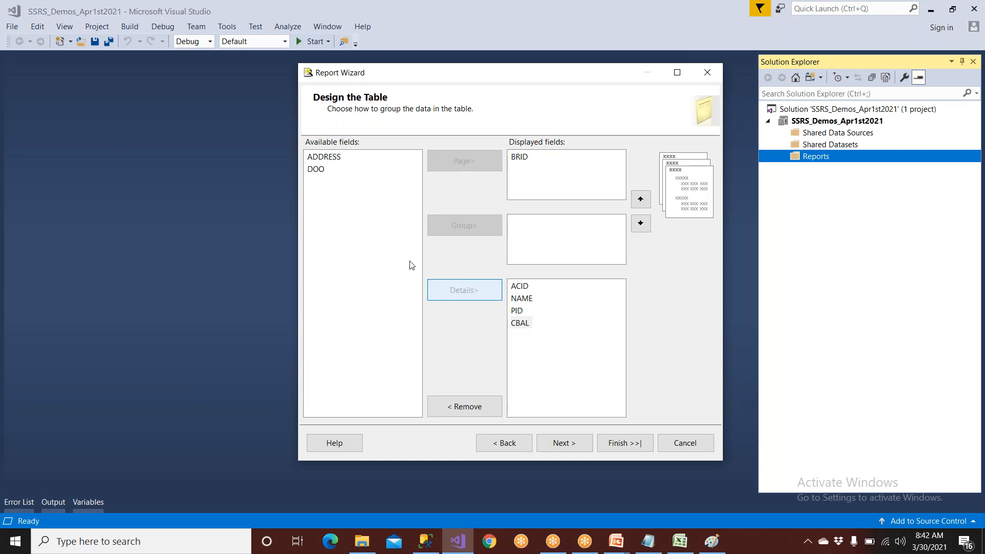
click(322, 171)
click(444, 287)
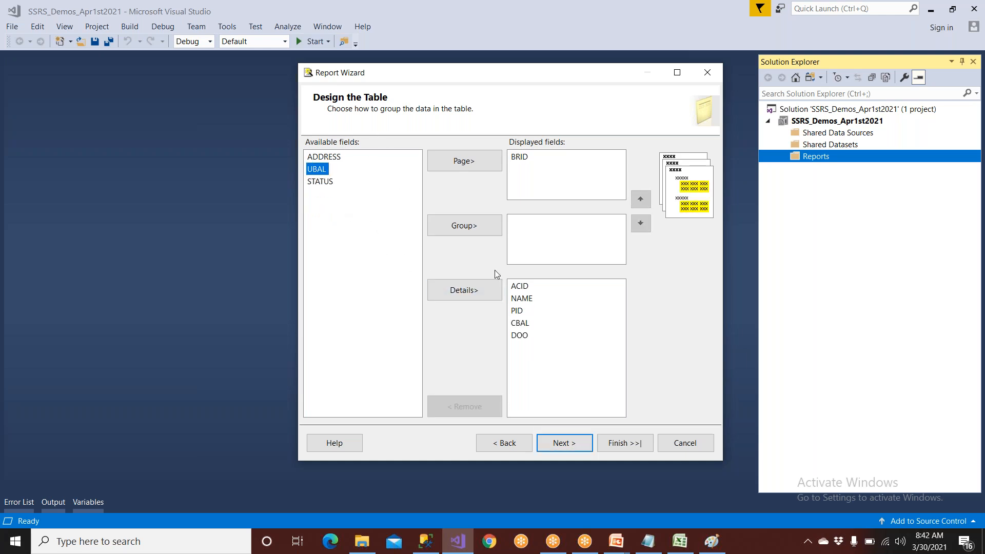
Reorder the details fields so that CBAL and DOO come before PID.
click(517, 311)
click(519, 325)
click(520, 336)
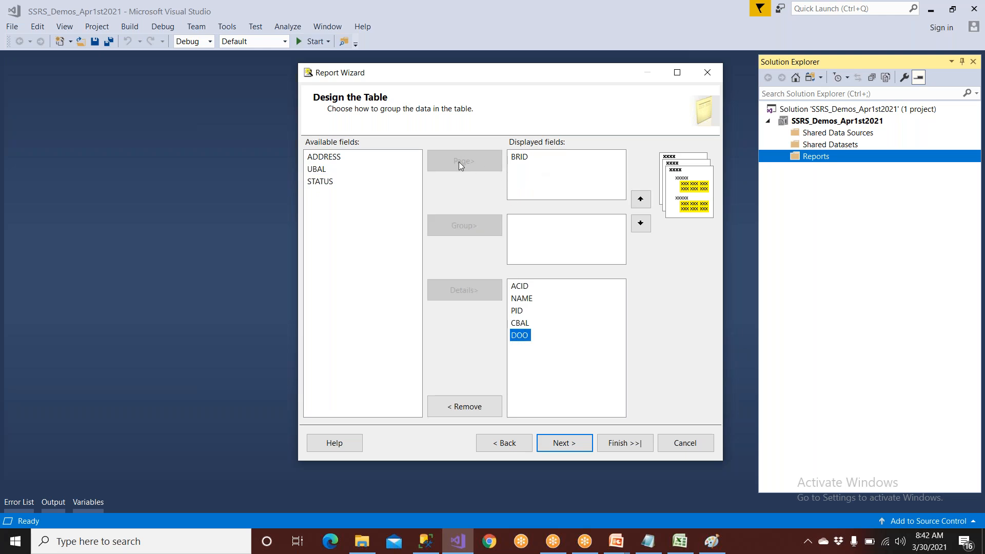
click(519, 157)
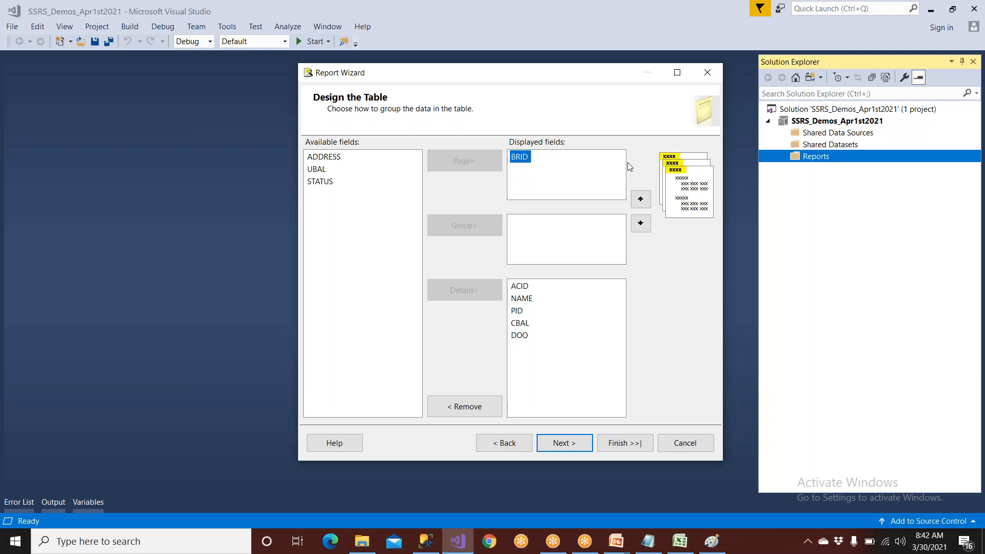
click(521, 286)
click(521, 299)
click(518, 311)
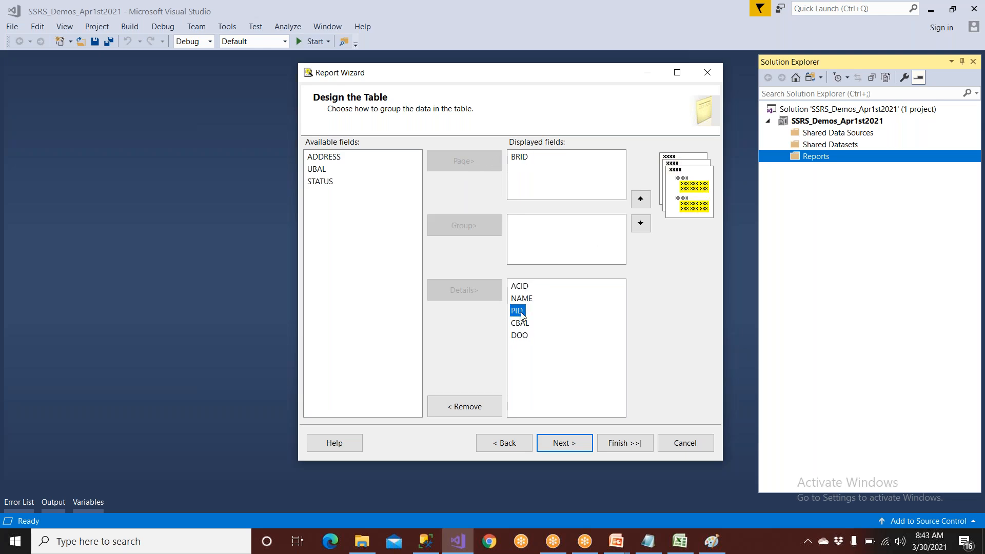
click(640, 223)
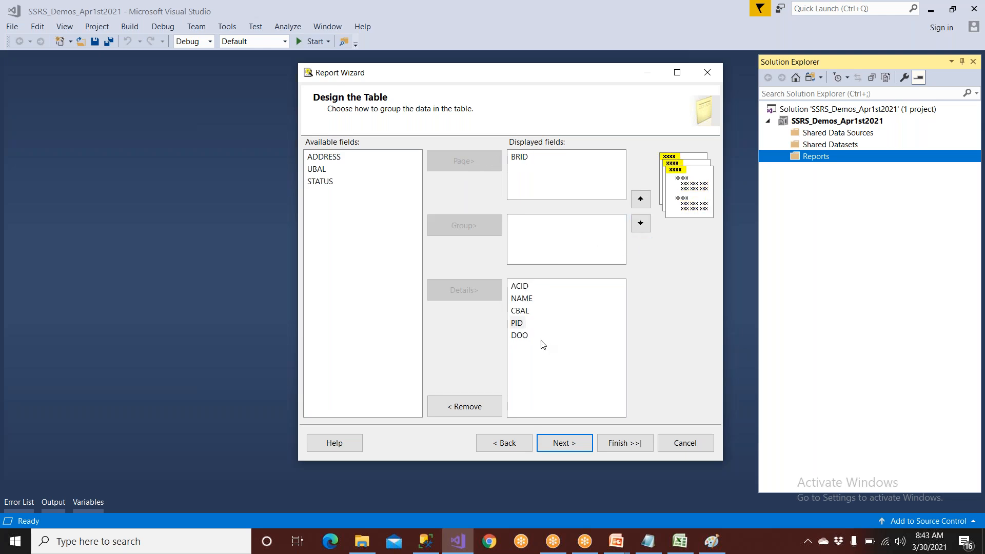
click(521, 336)
click(640, 198)
Switch to the Intro SSRS drawing in Paint, circle Tables under Display, and return to Visual Studio.
click(712, 541)
mouse_move(451, 227)
mouse_down()
mouse_move(496, 226)
mouse_move(488, 224)
mouse_up()
click(451, 233)
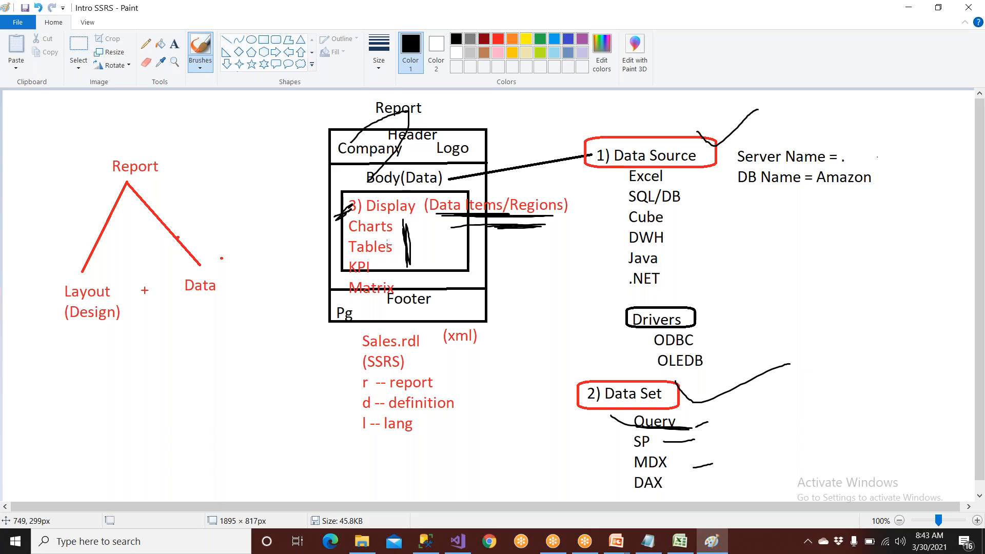
mouse_move(403, 243)
mouse_down()
mouse_move(327, 246)
mouse_move(415, 252)
mouse_up()
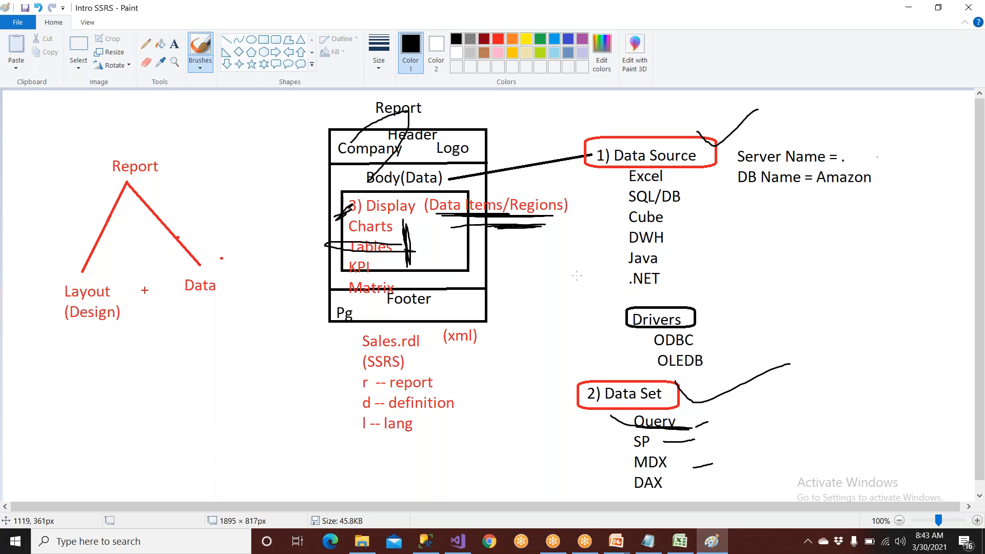
key(alt+Tab)
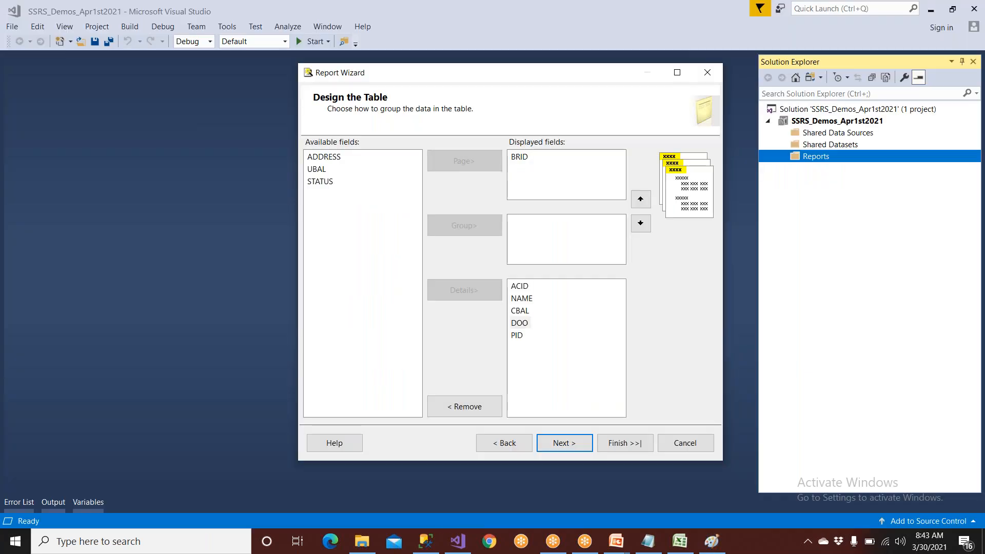
Accept the table design, name the report SalesReport, check the report summary, and finish the wizard.
click(560, 444)
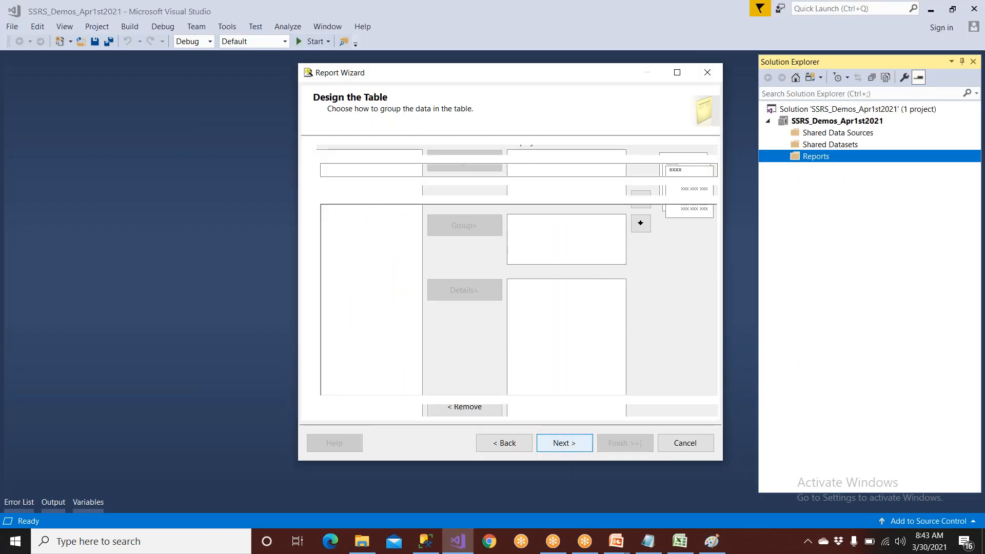
text(SalesReport)
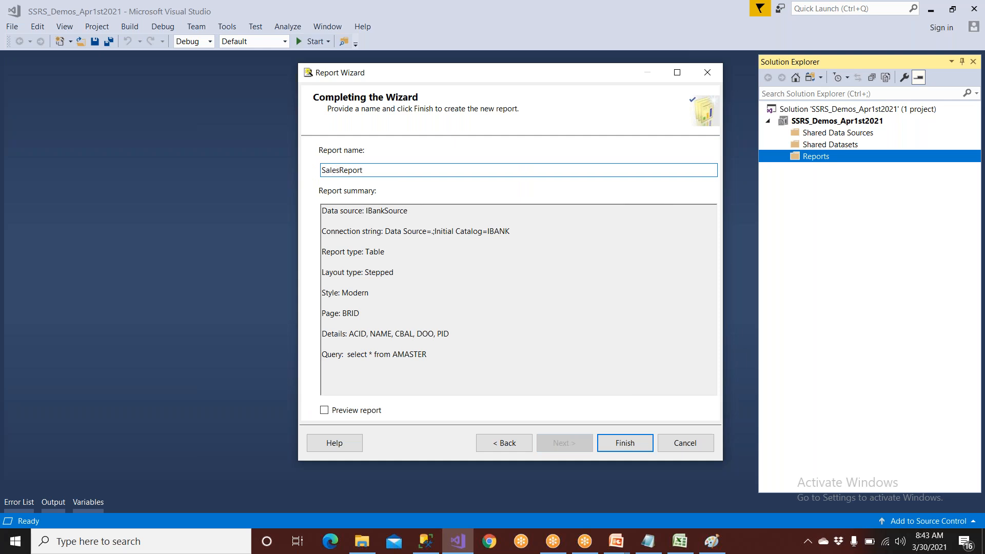
double_click(377, 250)
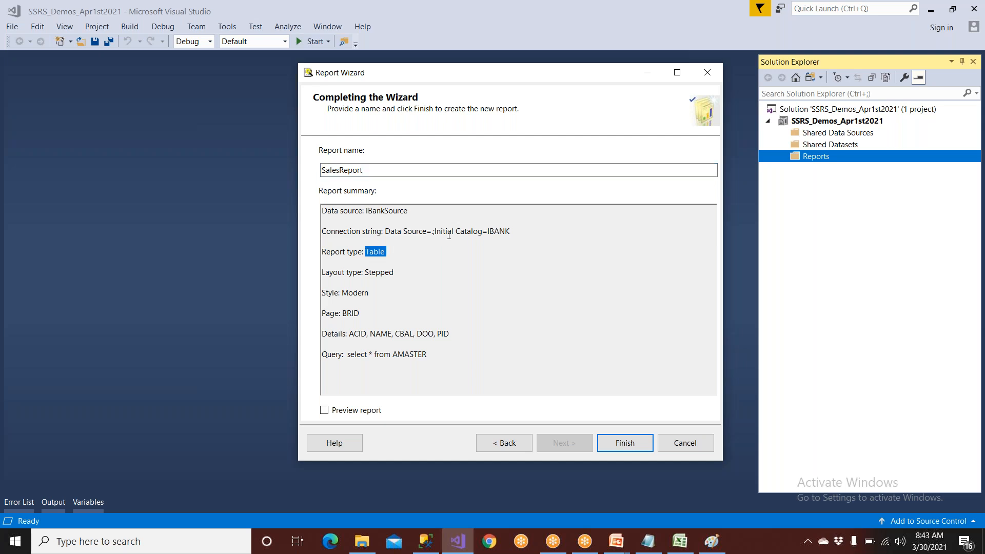
drag(449, 235, 541, 237)
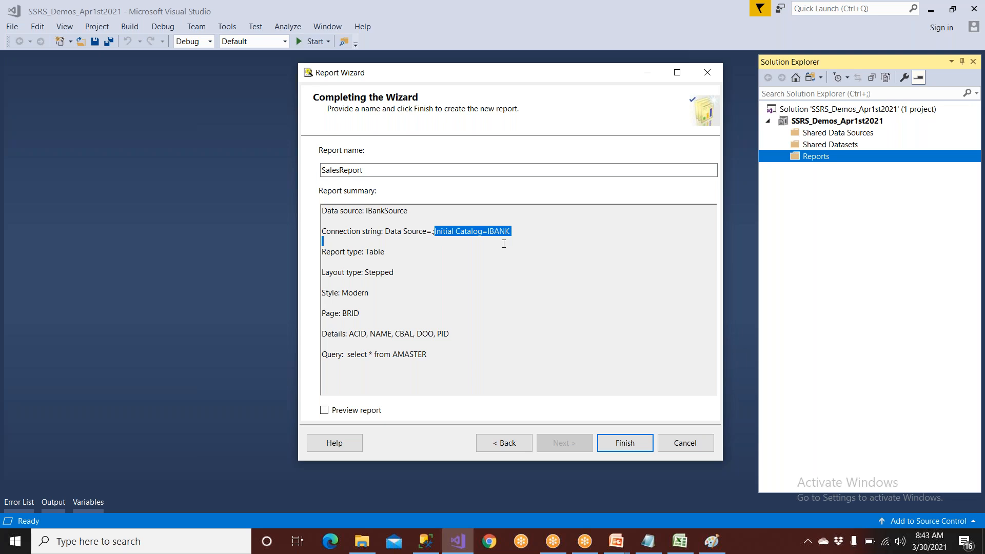
drag(361, 339, 290, 355)
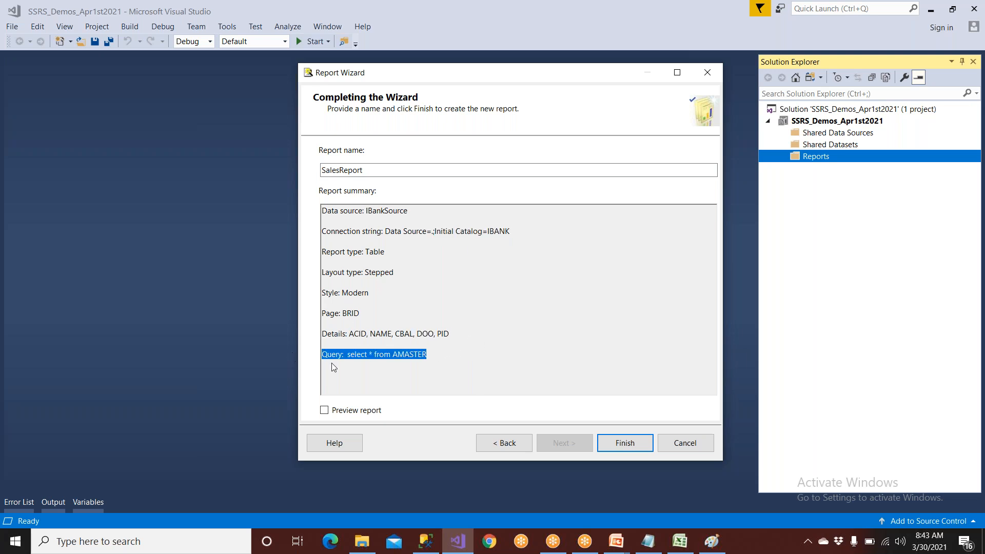
click(623, 448)
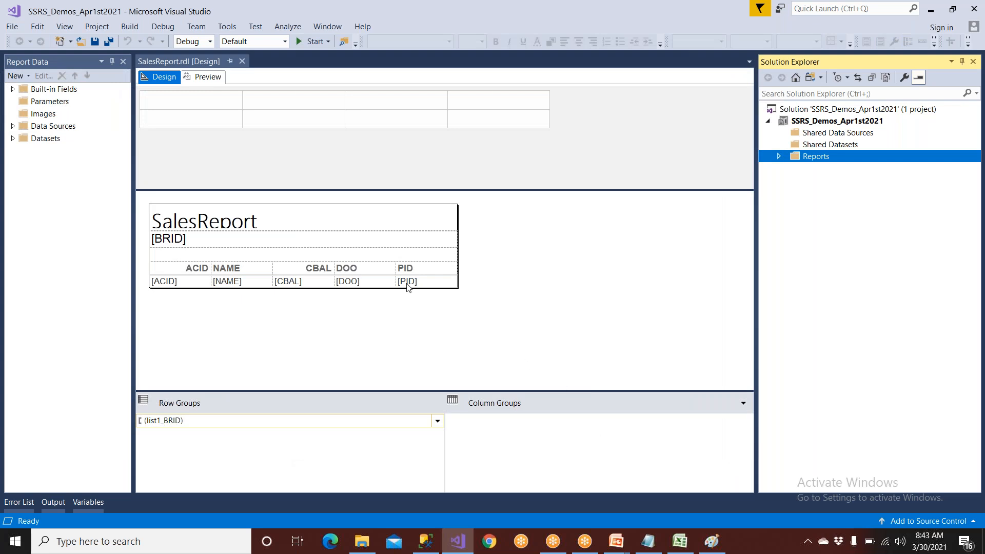
Preview SalesReport and look through its BRID pages, ending back on the first page.
click(208, 80)
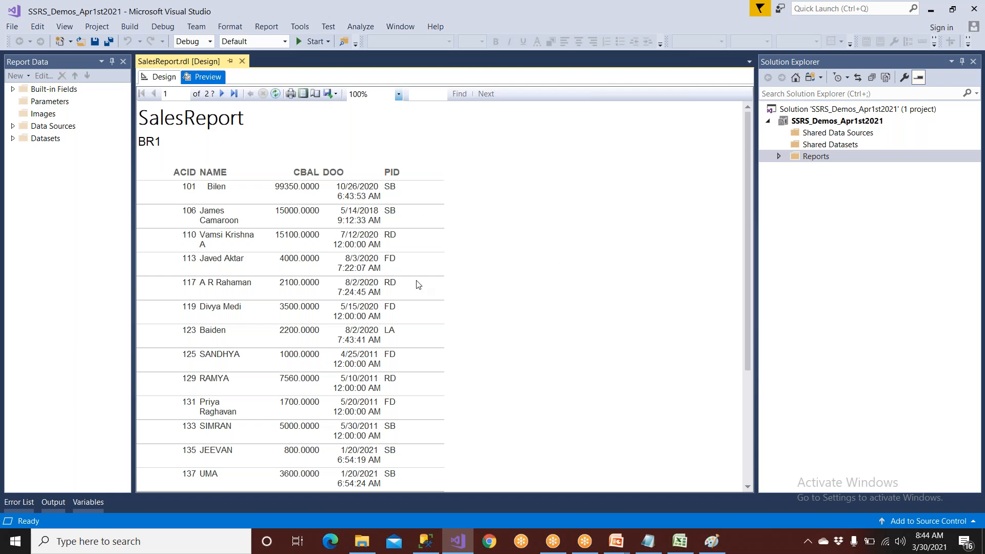
scroll(373, 328, down, 3)
scroll(374, 328, down, 5)
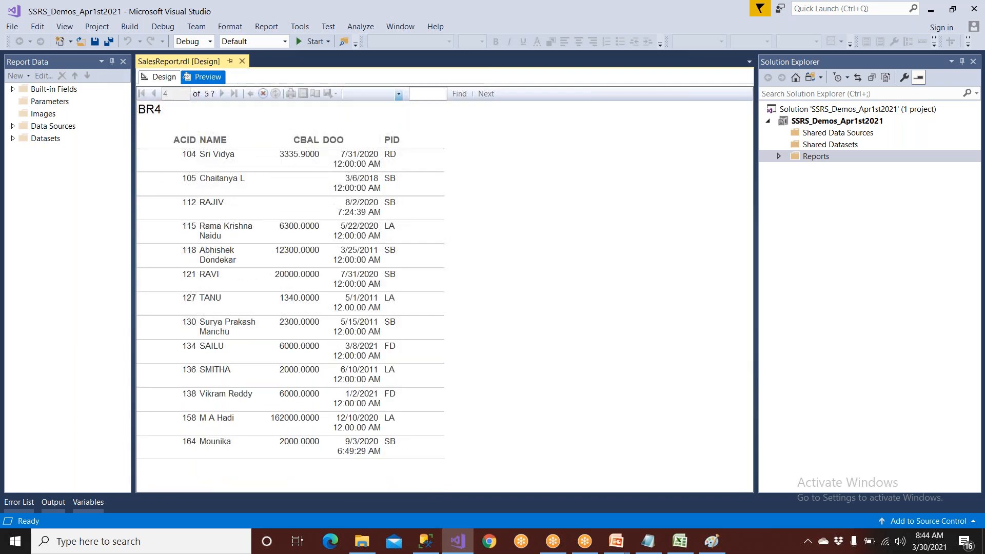
scroll(373, 328, up, 7)
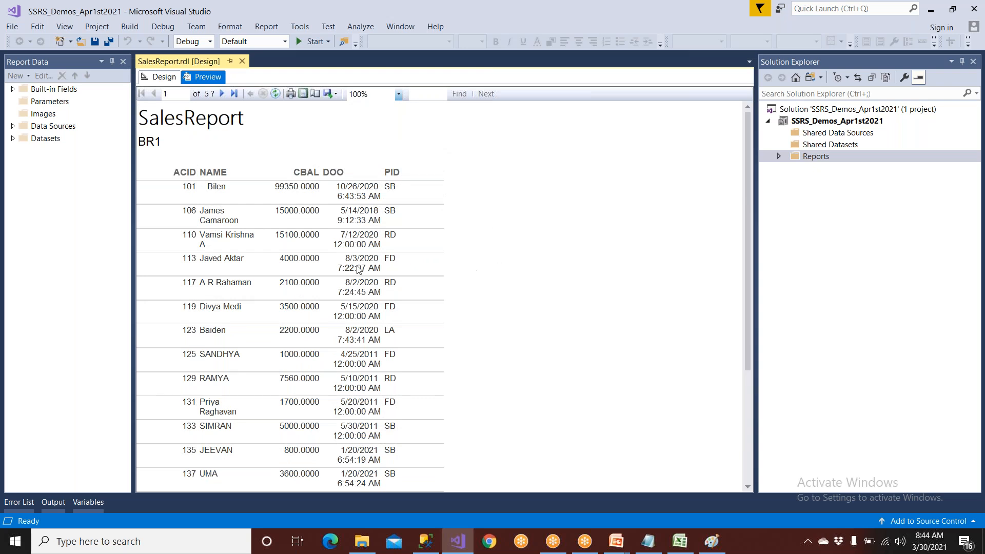
Return to the report design, fill the SalesReport title with a cyan background and center its text.
click(164, 78)
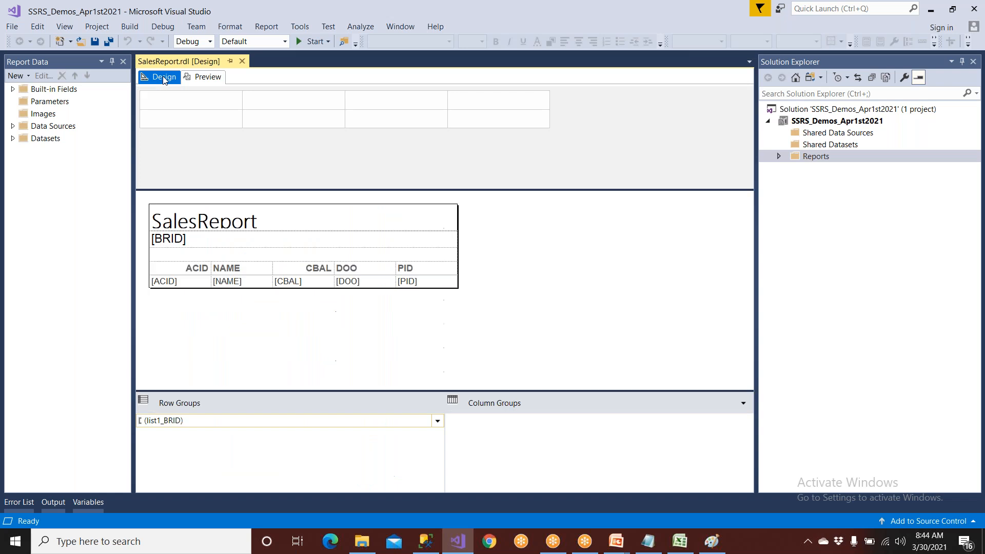
click(223, 226)
click(353, 227)
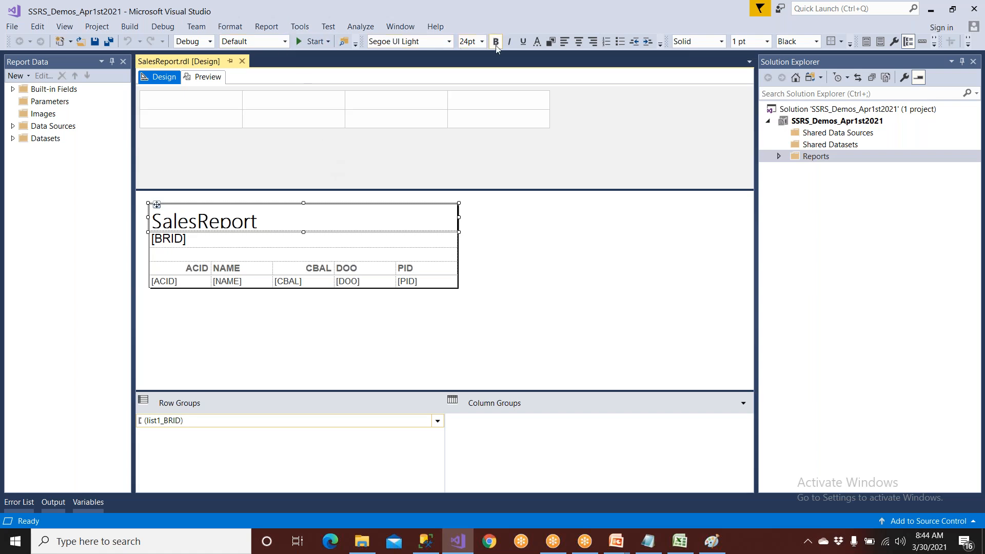
click(551, 44)
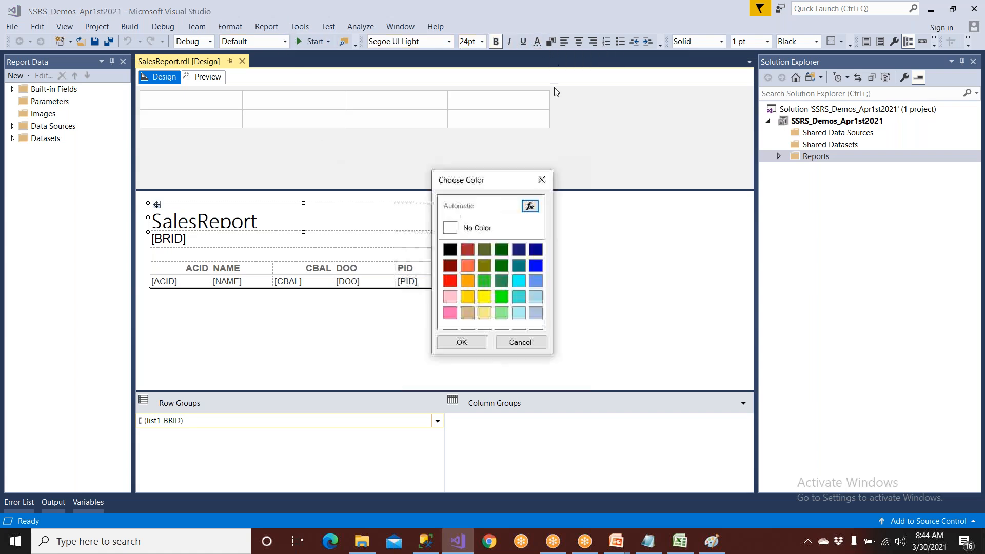
click(518, 282)
click(468, 340)
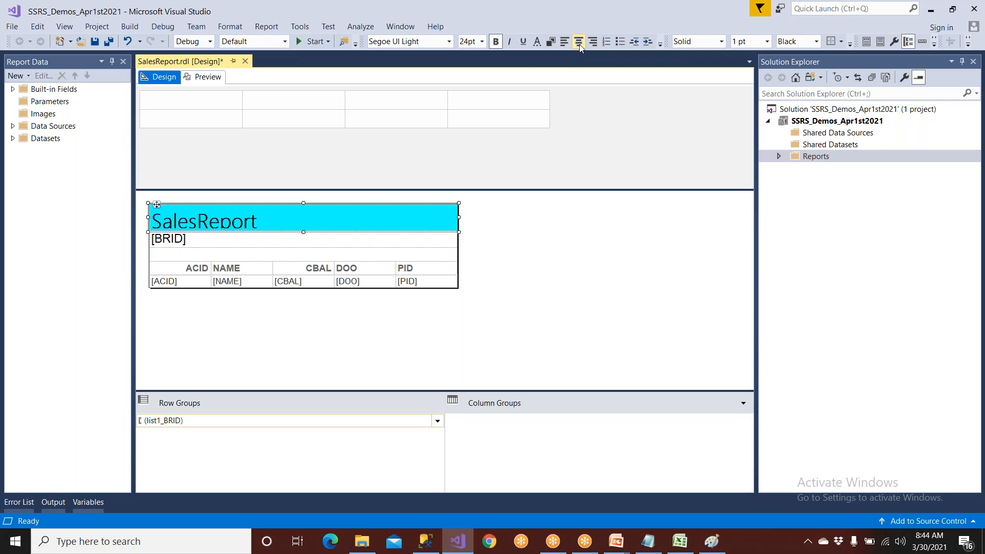
click(578, 43)
Fill the background of the BRID text box below the title with yellow.
click(202, 244)
click(551, 44)
click(484, 298)
click(476, 344)
Fill the background of the table's column header row with green.
click(172, 281)
click(172, 270)
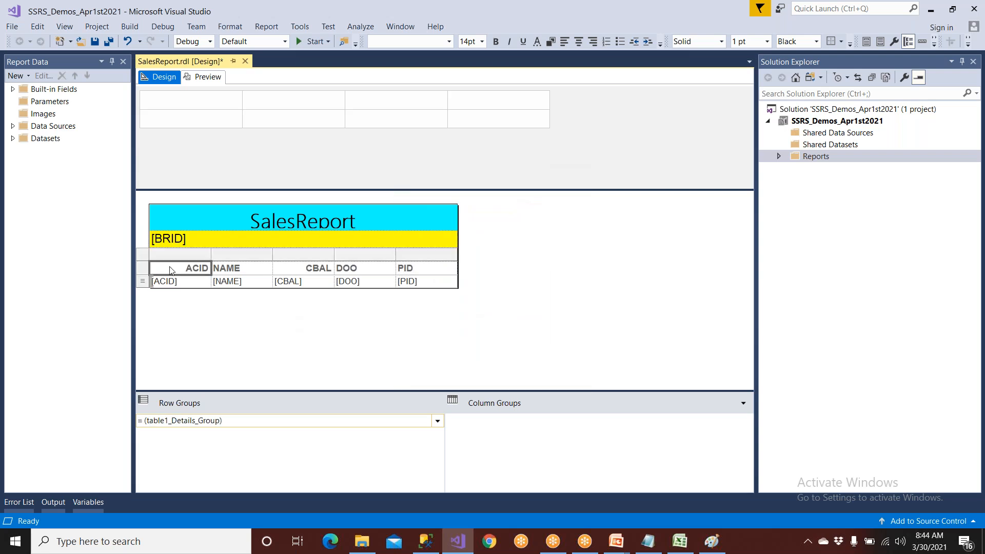
click(145, 267)
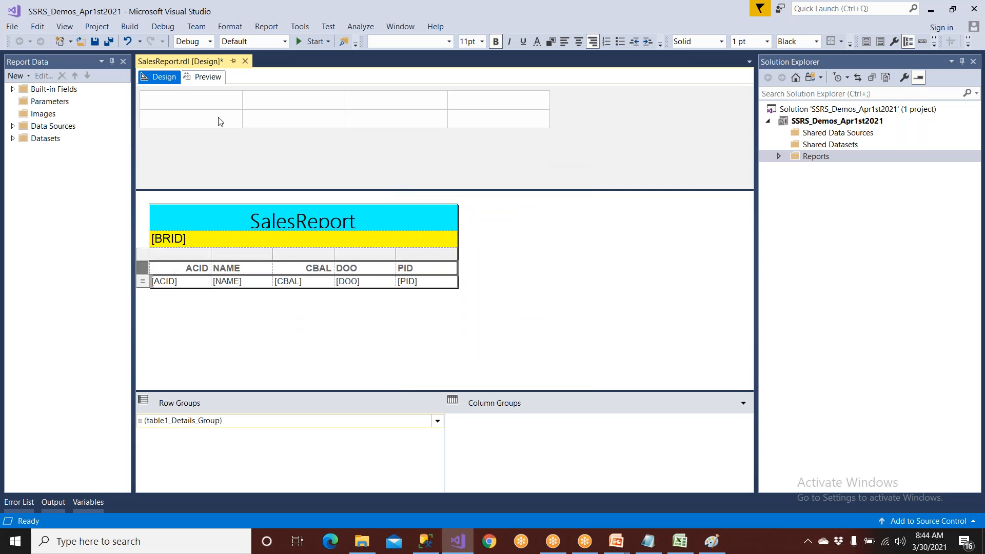
click(550, 43)
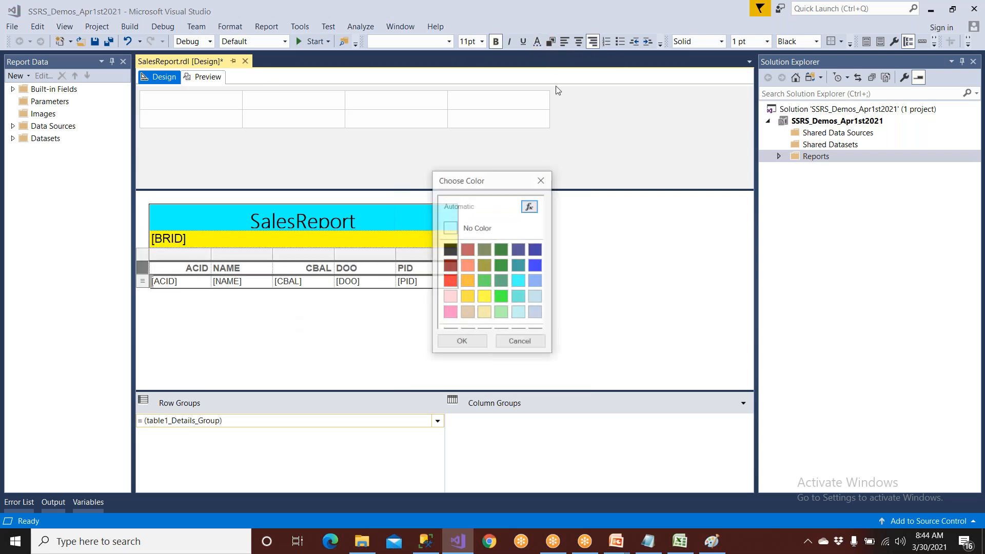
click(501, 297)
click(473, 344)
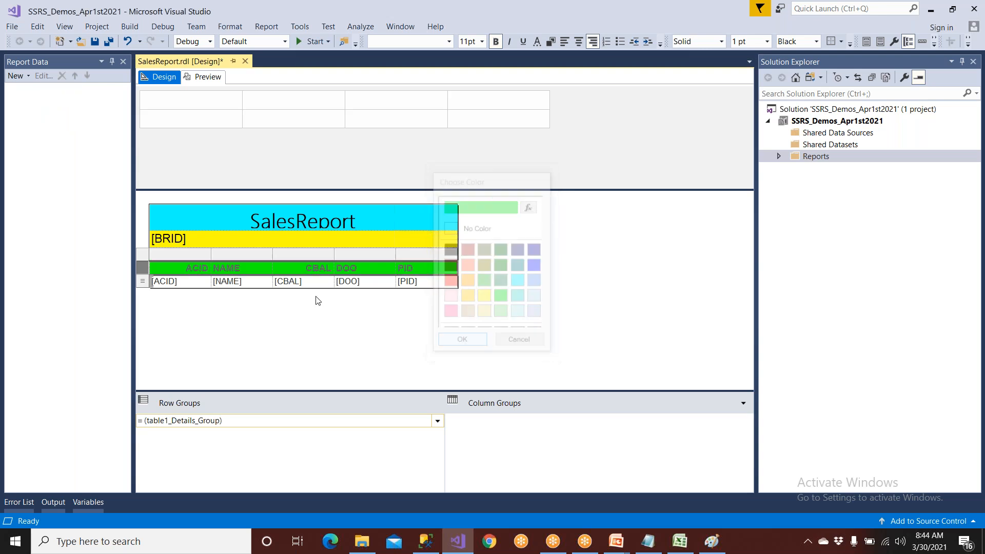
Center the header and data text of the table's ACID column.
click(190, 254)
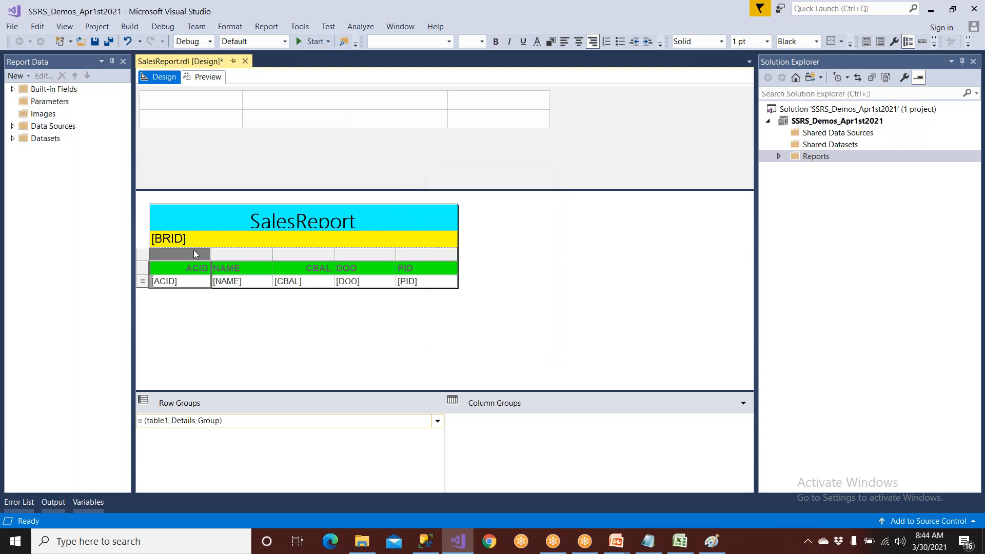
click(143, 252)
click(182, 263)
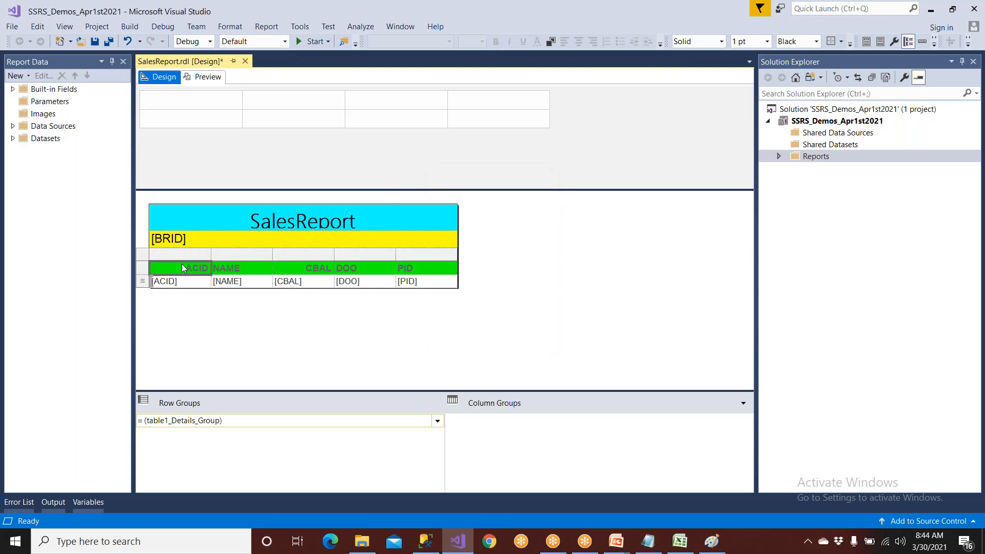
click(190, 255)
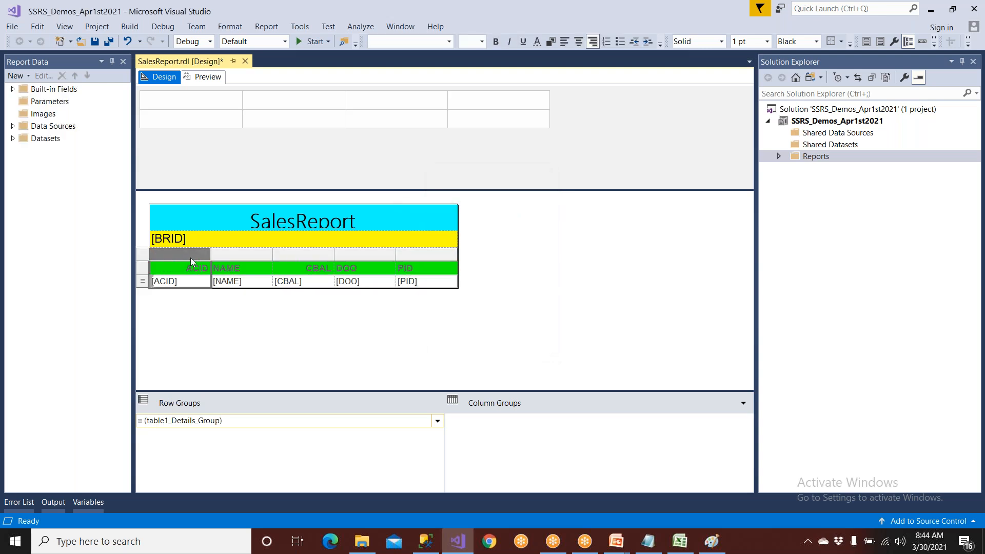
click(578, 41)
Widen the NAME column and center the text of the CBAL column.
drag(272, 256, 325, 256)
click(357, 254)
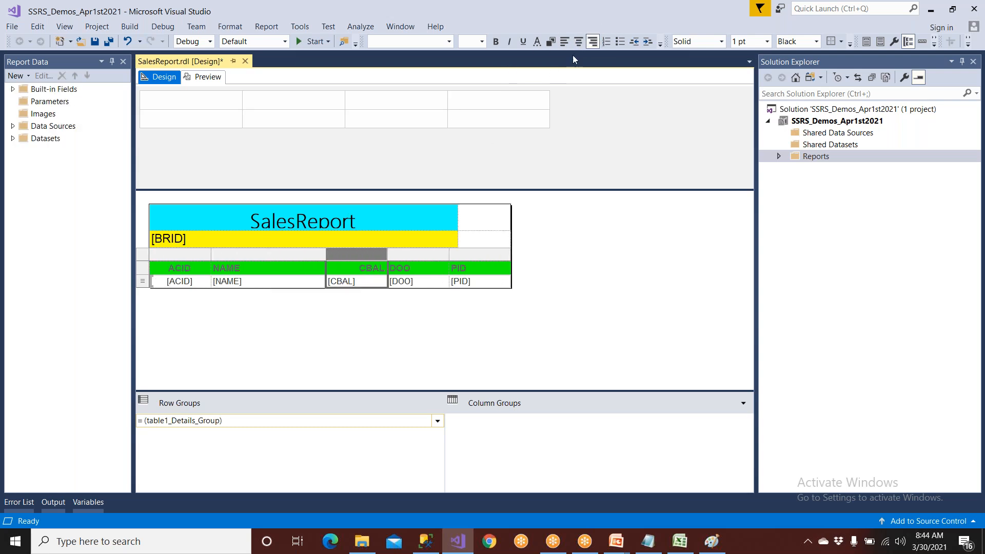
click(579, 41)
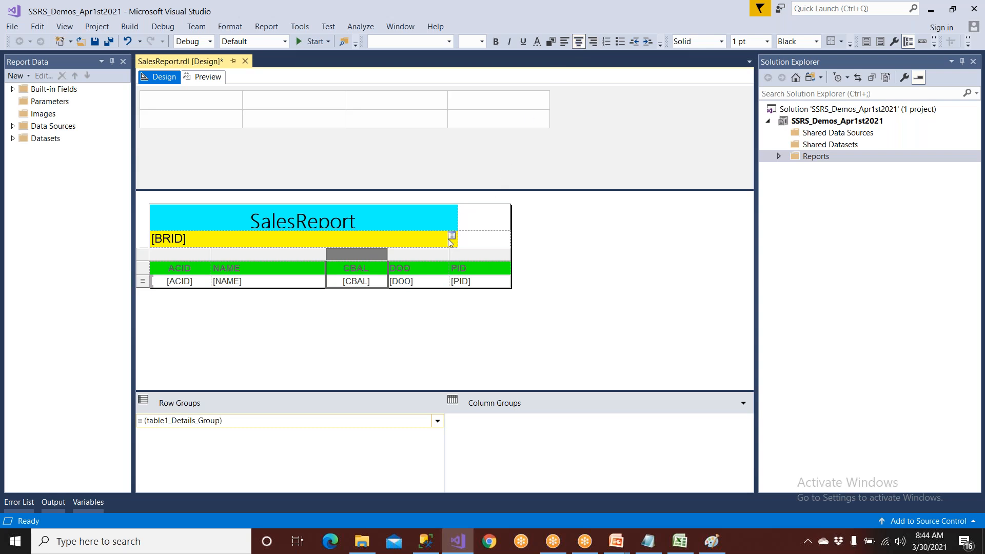
Widen and right-align the table's DOO column and center the text of the PID column.
drag(449, 254, 492, 254)
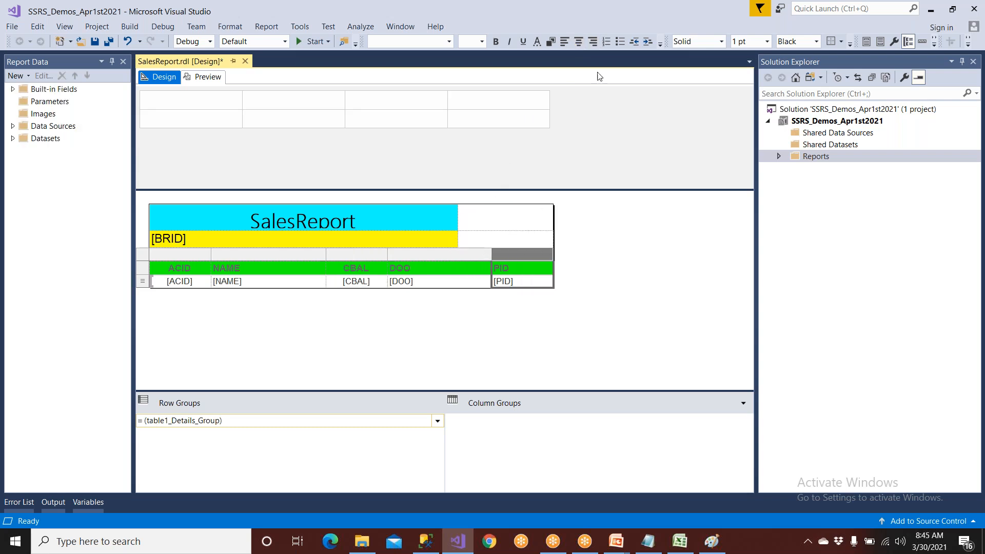
click(579, 42)
click(434, 255)
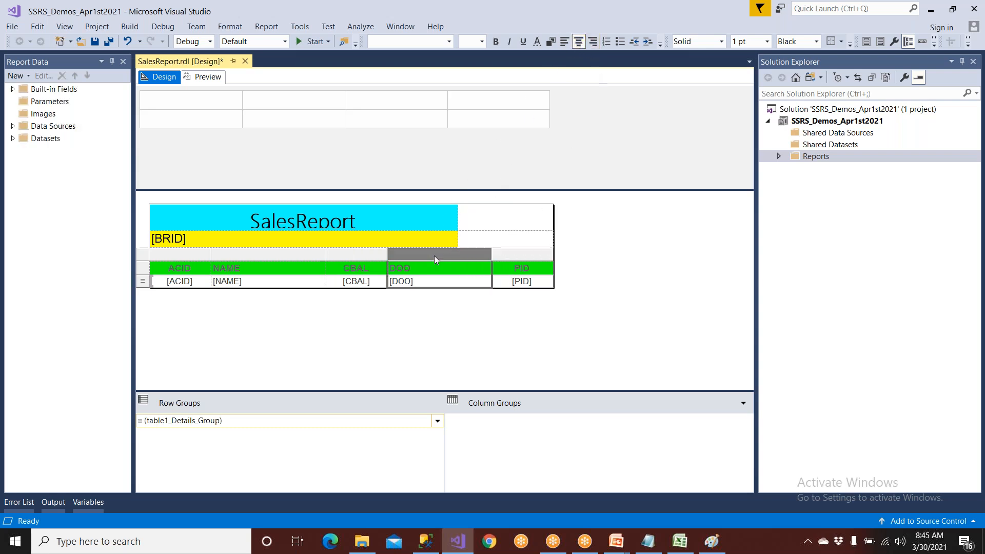
click(592, 42)
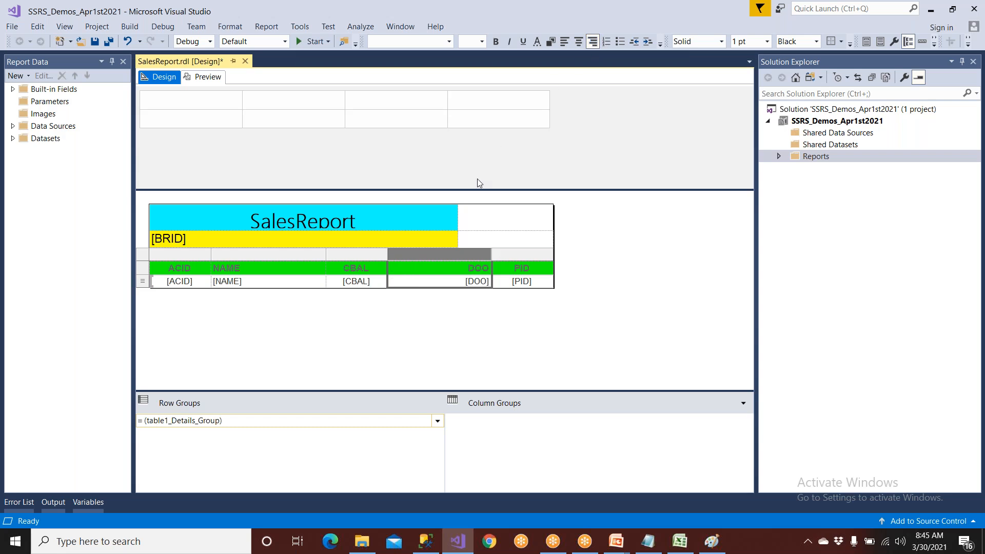
Stretch the SalesReport title and BRID text boxes to the full width of the table and save the report.
click(458, 221)
drag(458, 220, 554, 220)
click(452, 241)
drag(458, 239, 553, 235)
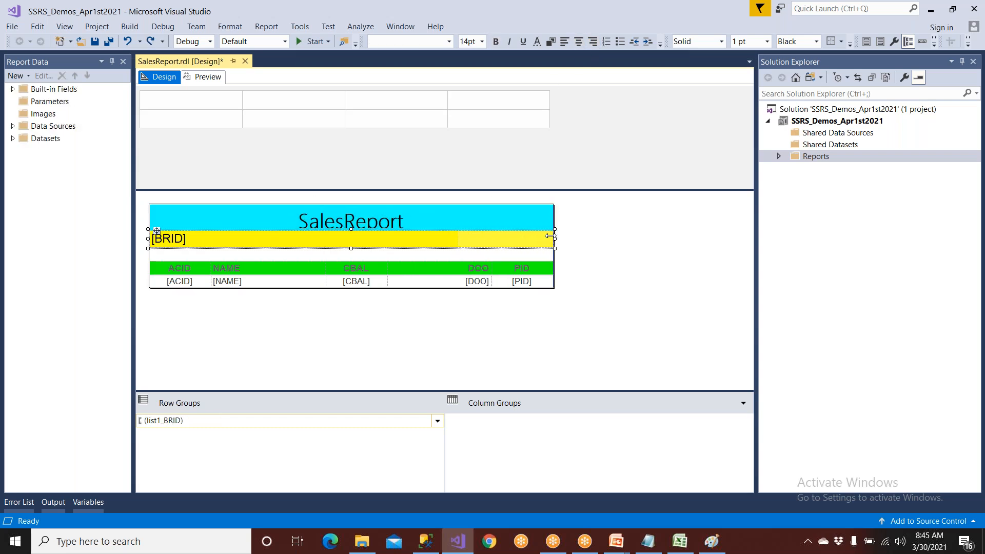
click(583, 249)
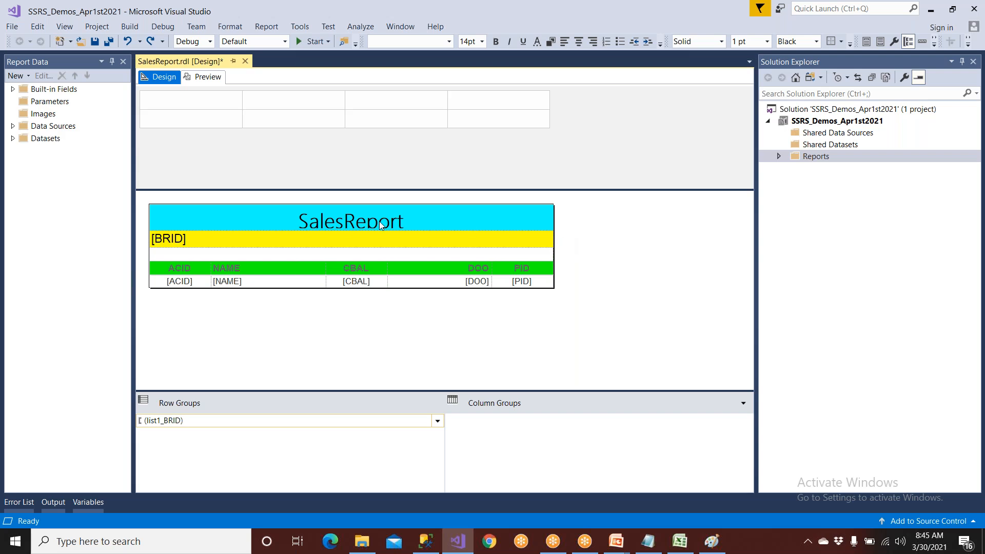
click(95, 44)
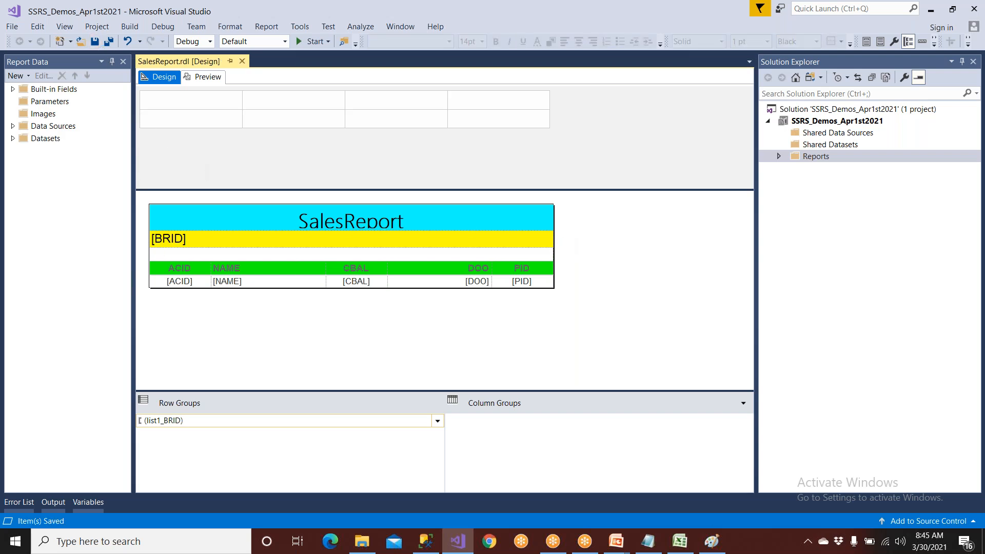
Preview the report and page through the branches to the last page to check the formatting.
click(204, 79)
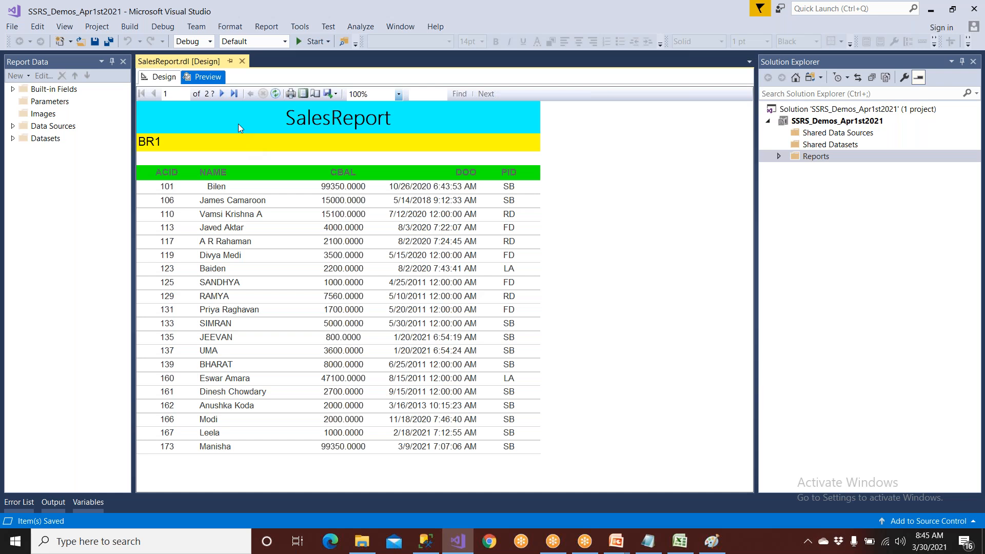
click(222, 94)
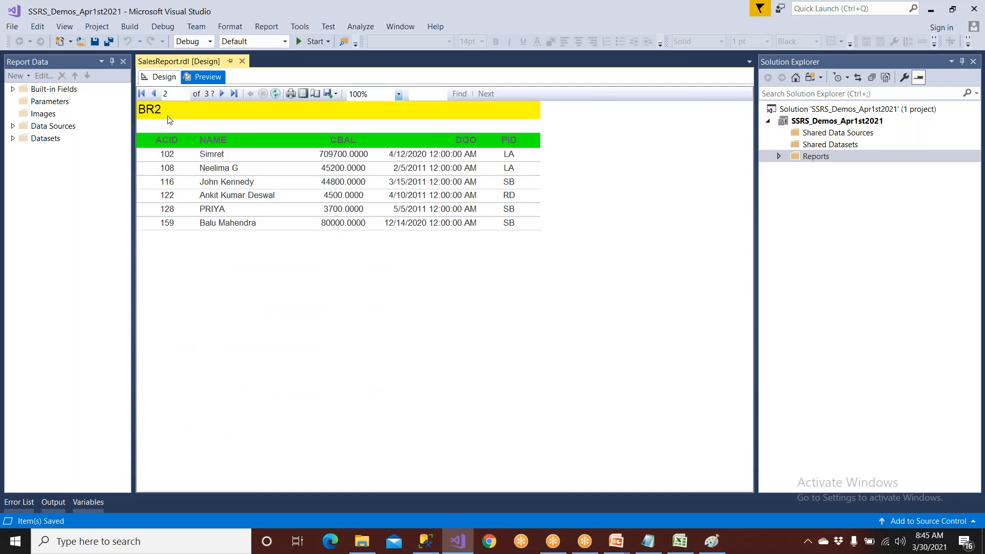
click(221, 97)
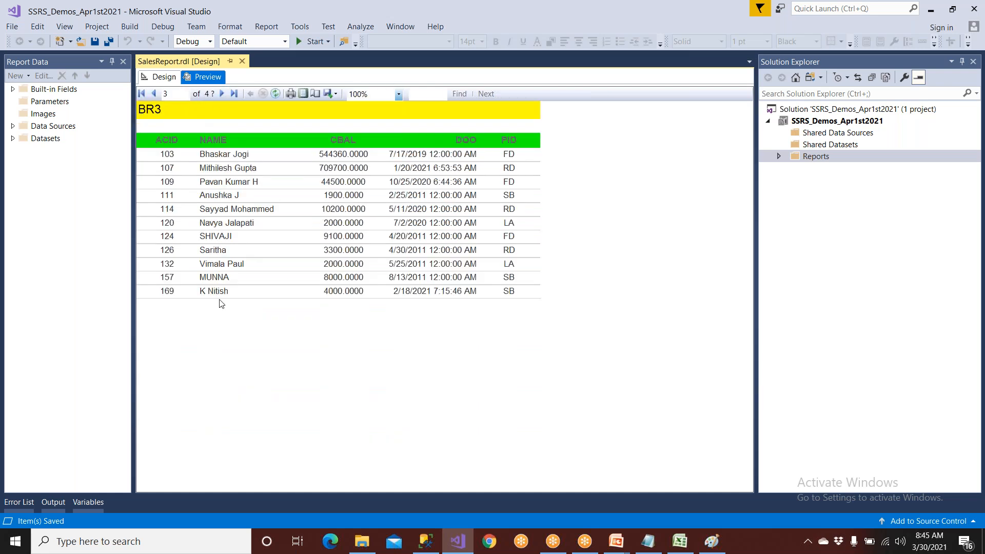
click(223, 96)
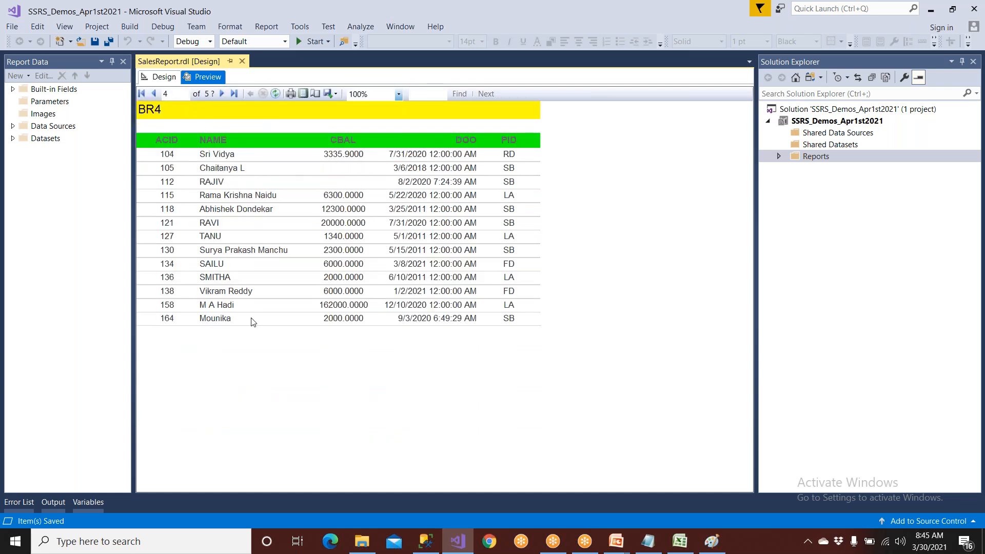
click(224, 95)
click(224, 95)
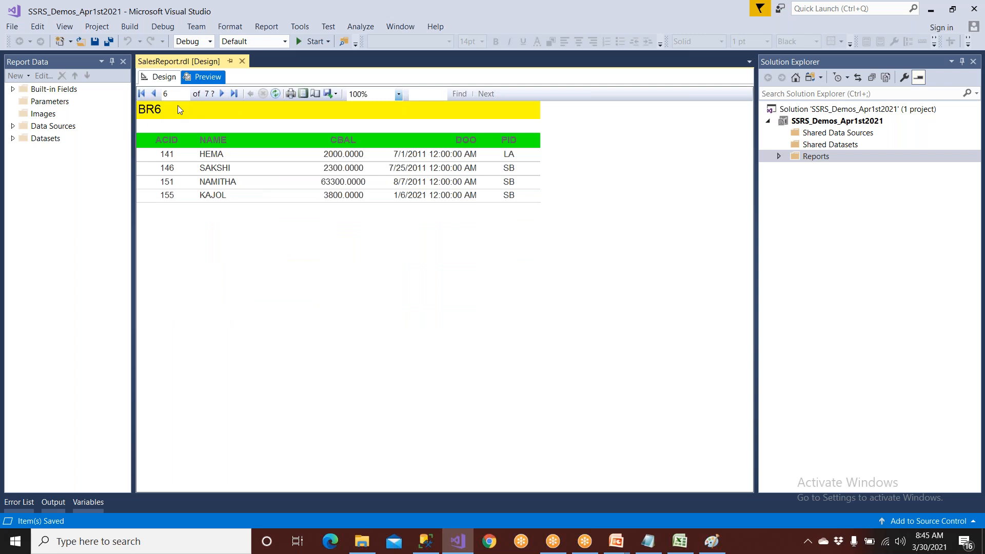
click(221, 93)
click(221, 93)
click(219, 95)
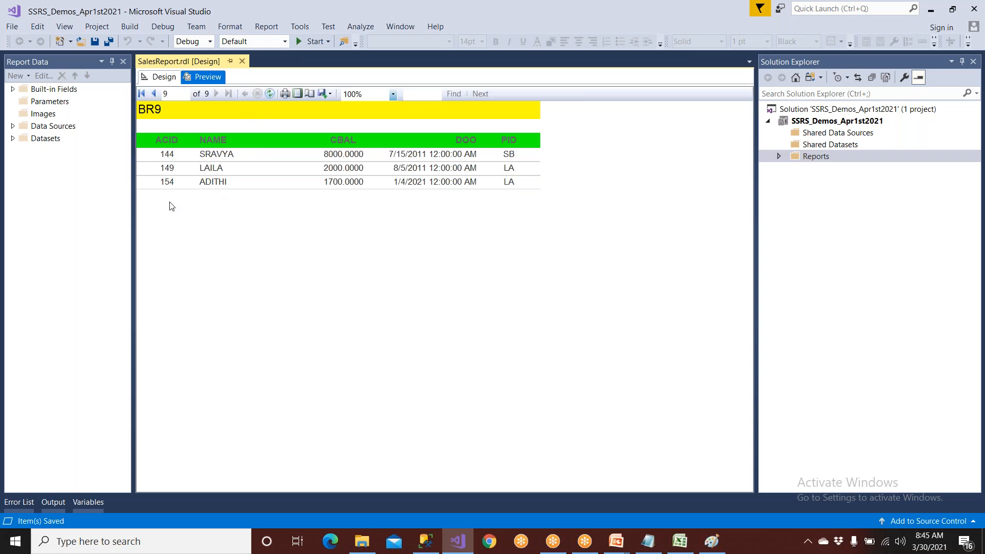
Locate SalesReport.rdl in the project's Reports folder and look over the export formats offered for the previewed report.
click(779, 156)
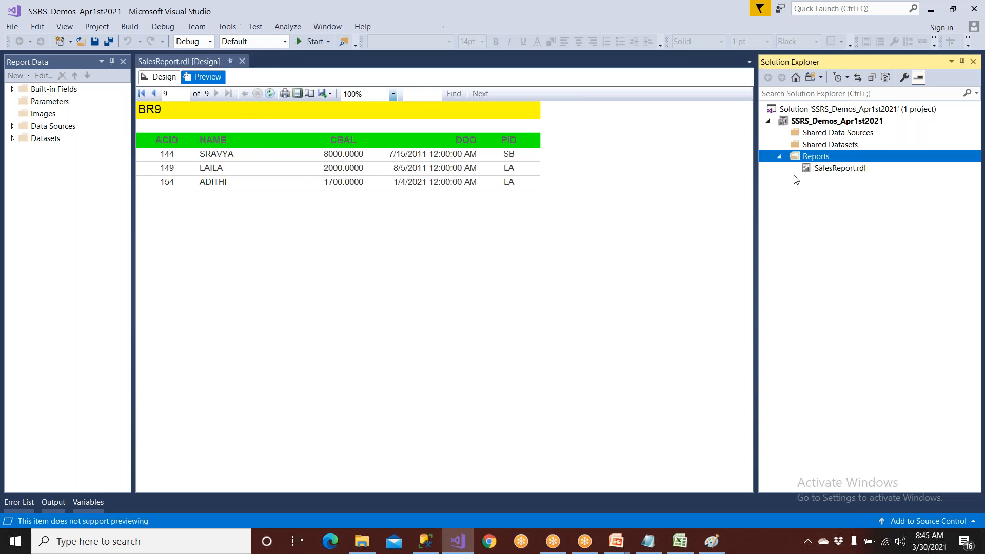
click(825, 170)
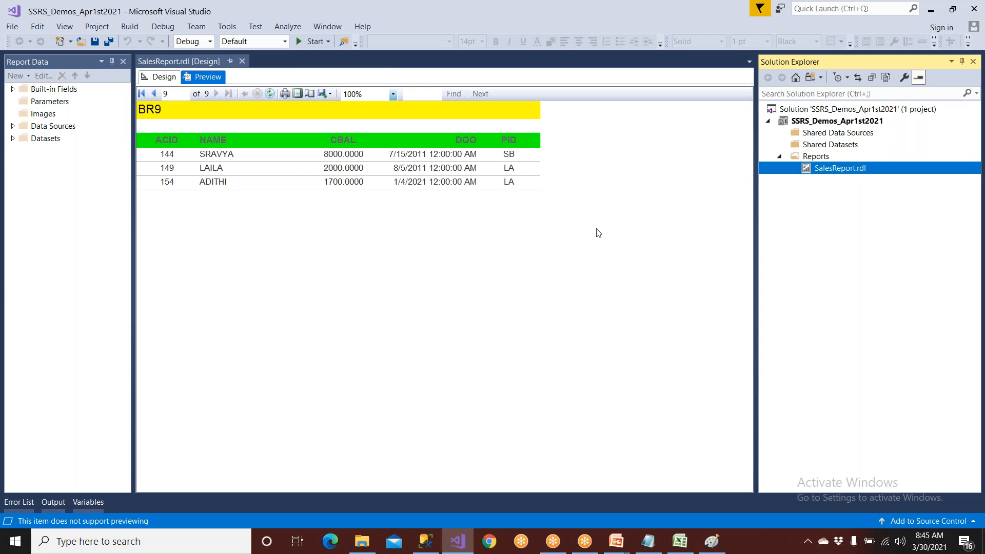
click(523, 232)
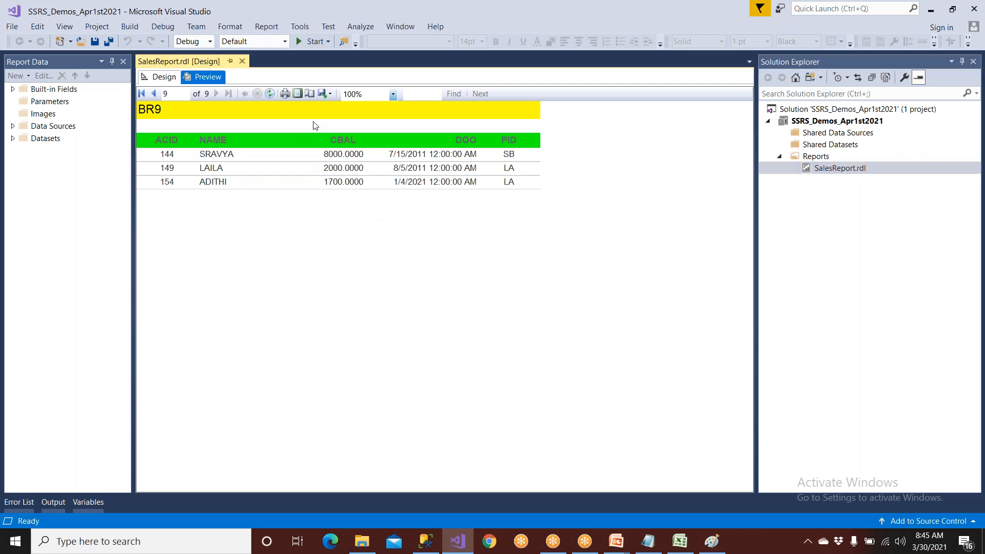
click(329, 95)
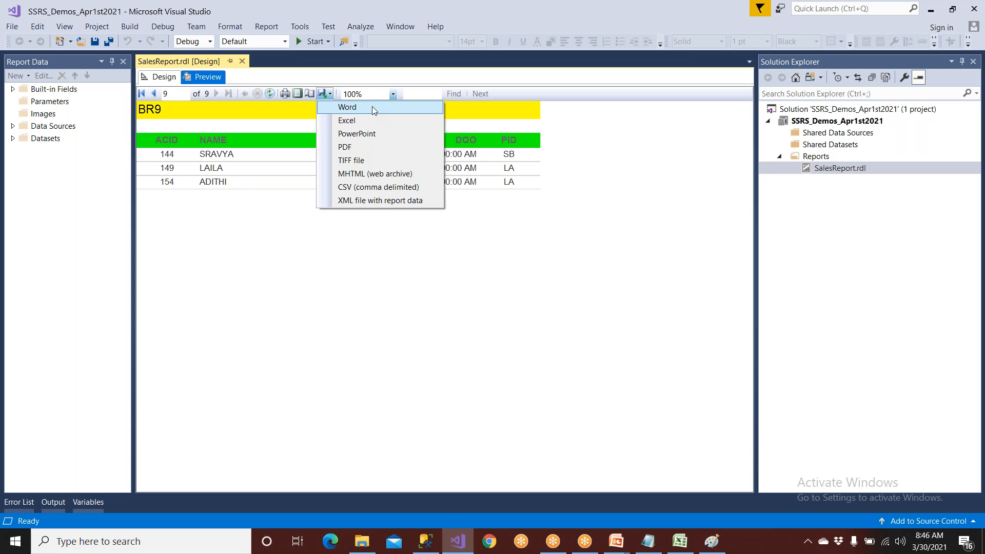
click(373, 241)
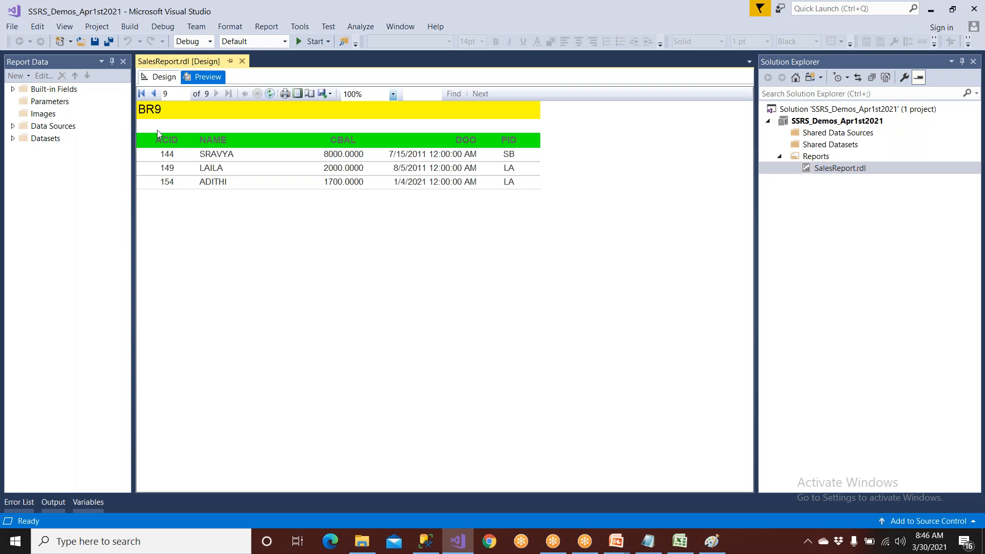
Return to the report design, save all files, and preview the report again with its list of export formats.
click(165, 77)
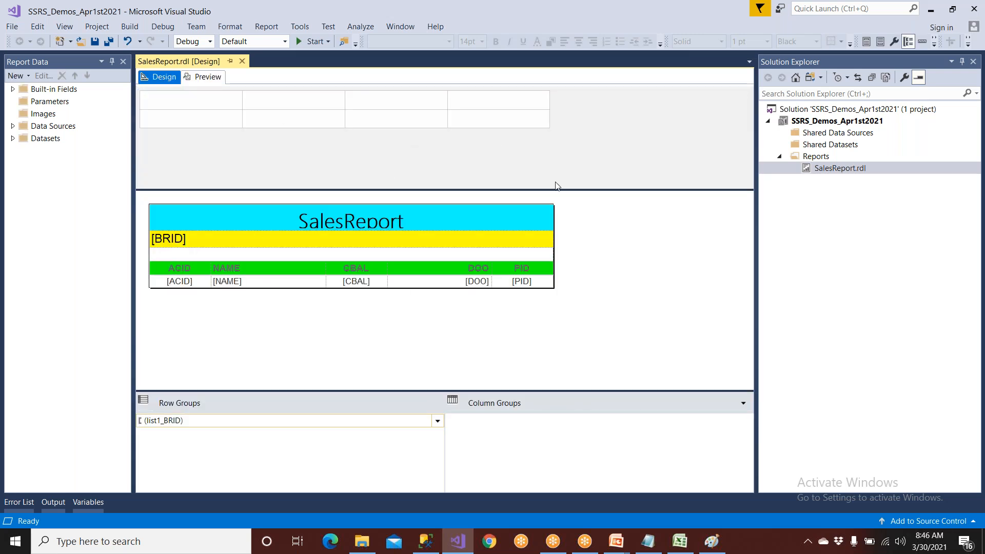
click(109, 43)
click(206, 77)
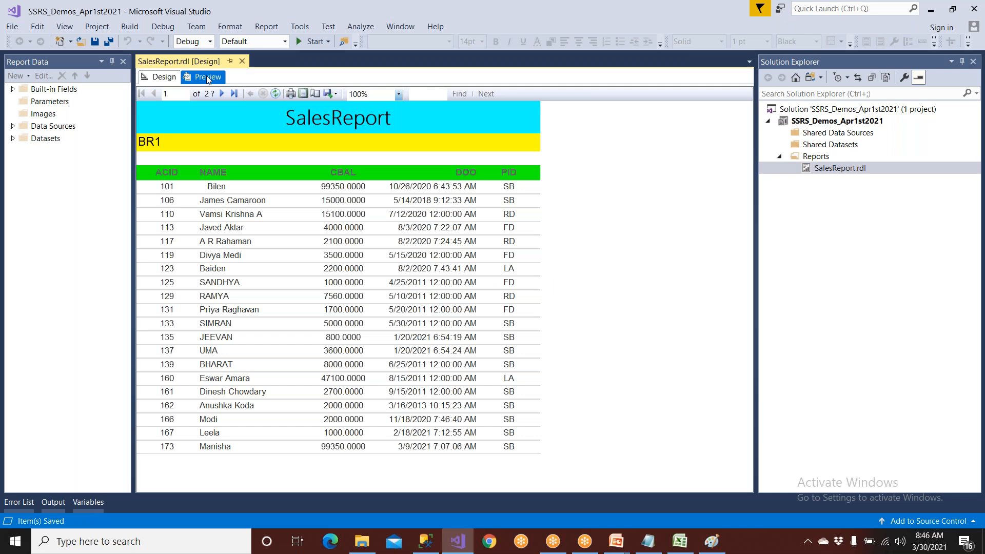
click(334, 95)
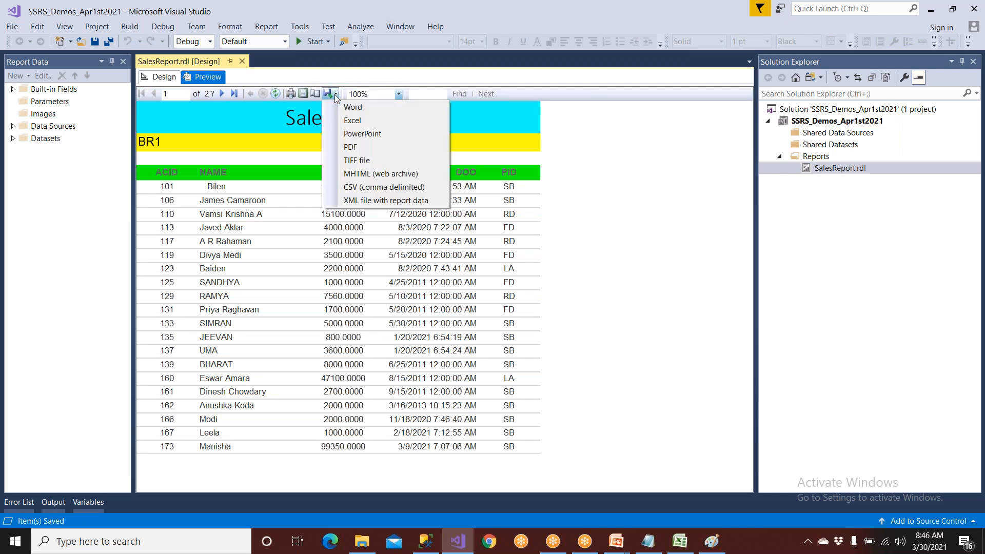
Compare the DOO values in SQL Server Management Studio's AMASTER query results with the dates in the Visual Studio report preview.
click(426, 541)
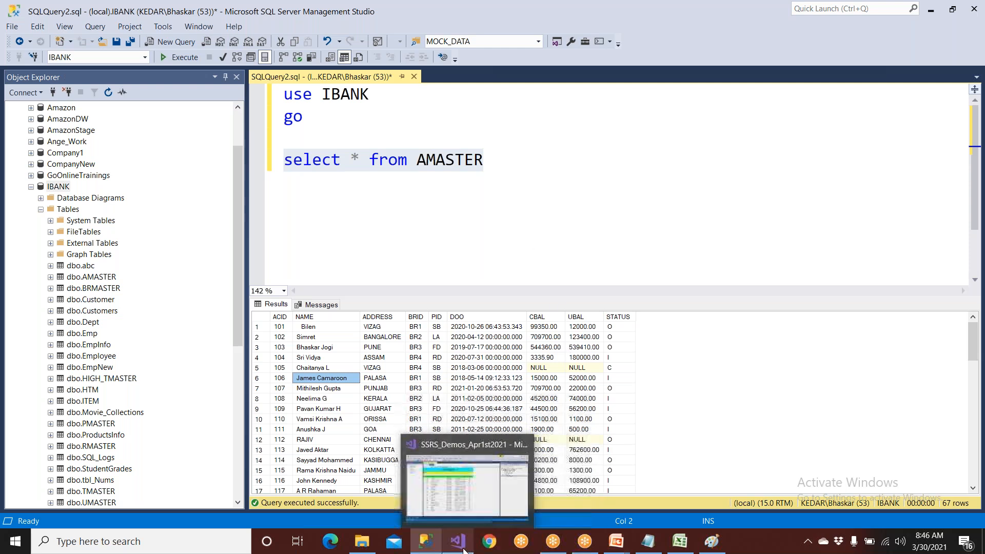
click(472, 487)
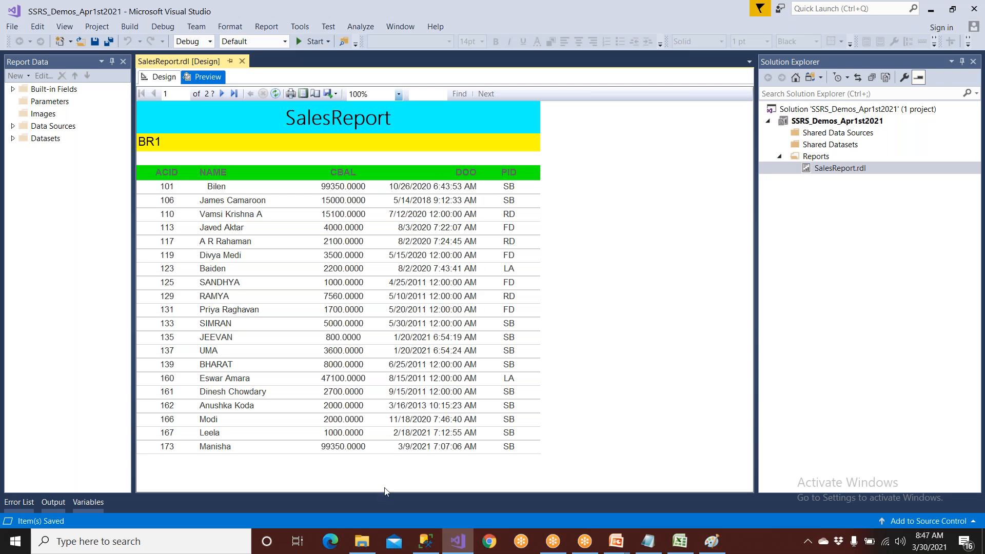
click(426, 541)
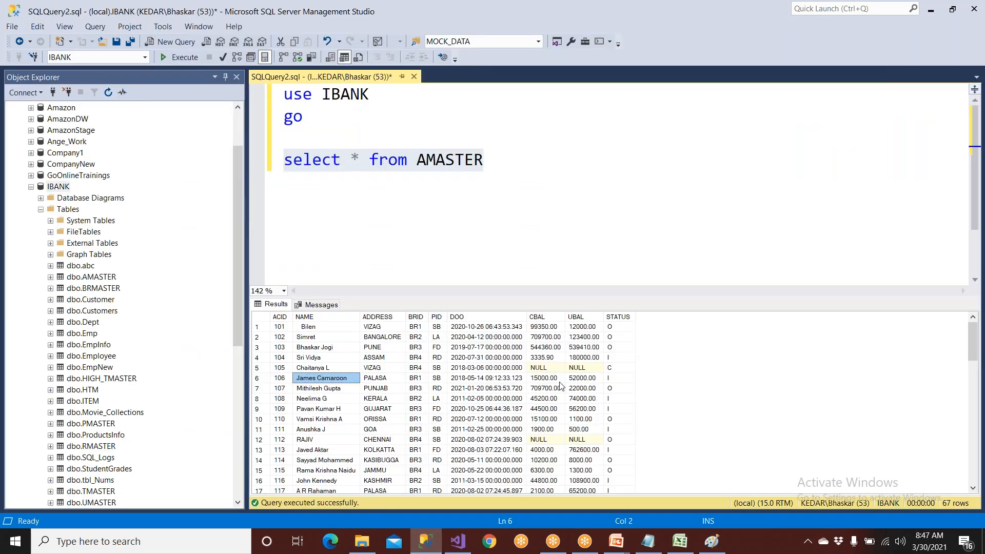
click(505, 380)
click(504, 401)
click(506, 422)
click(506, 450)
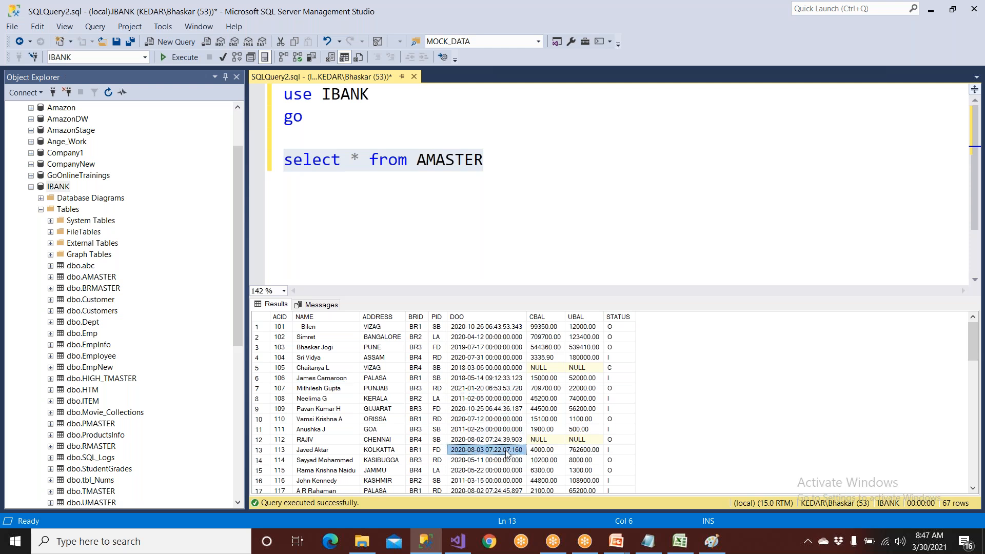
key(alt+Tab)
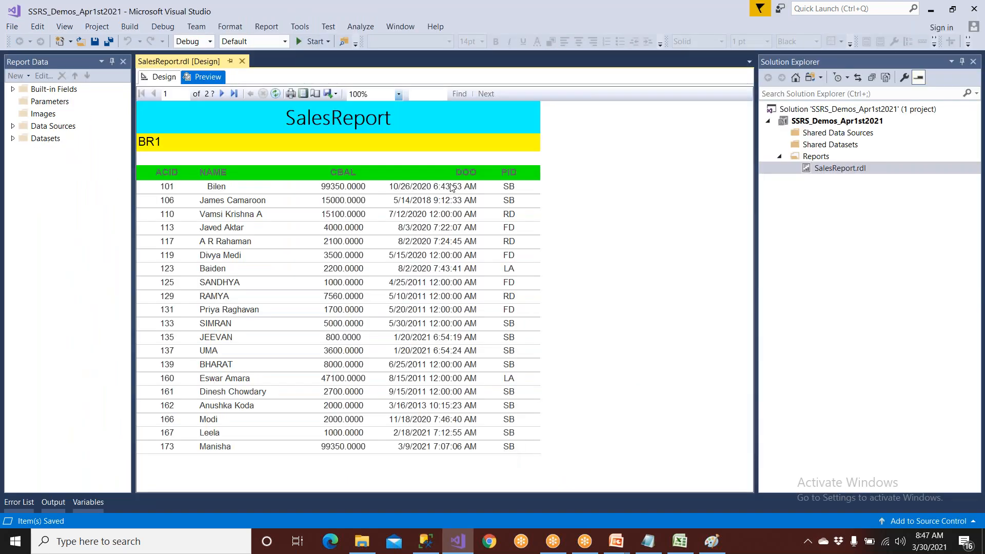
Format the table's DOO data text box as a date of type "Jan 31, 2000" and preview the report.
click(160, 77)
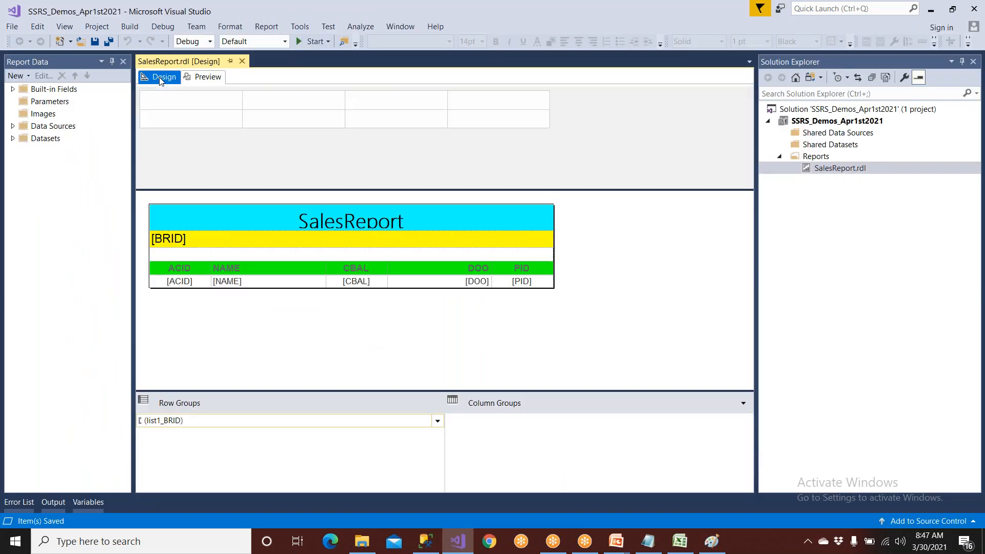
click(442, 283)
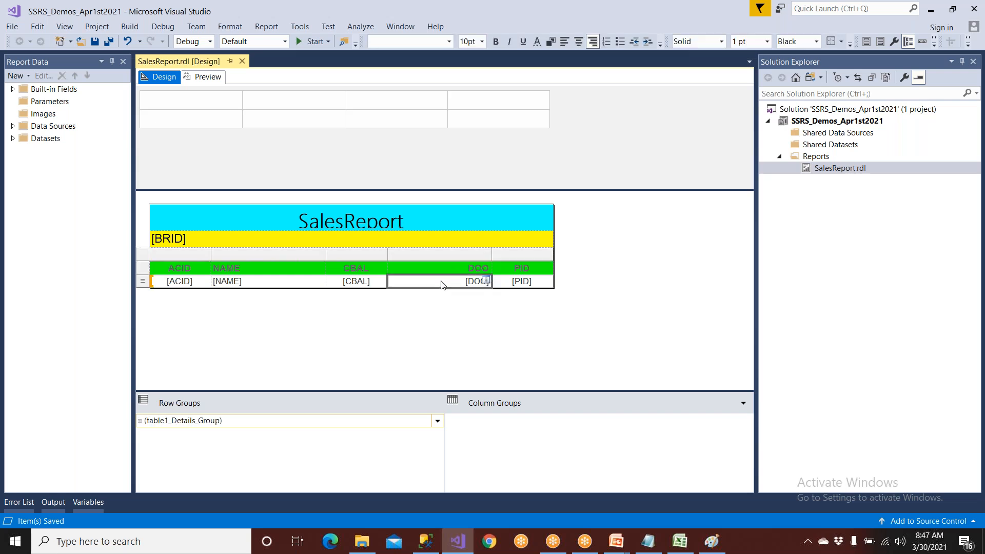
right_click(442, 284)
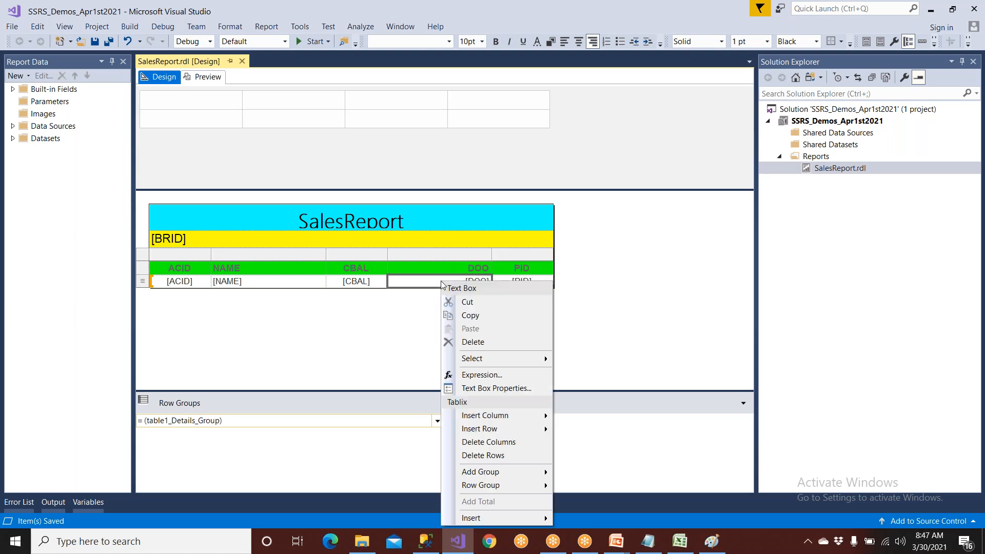
click(481, 393)
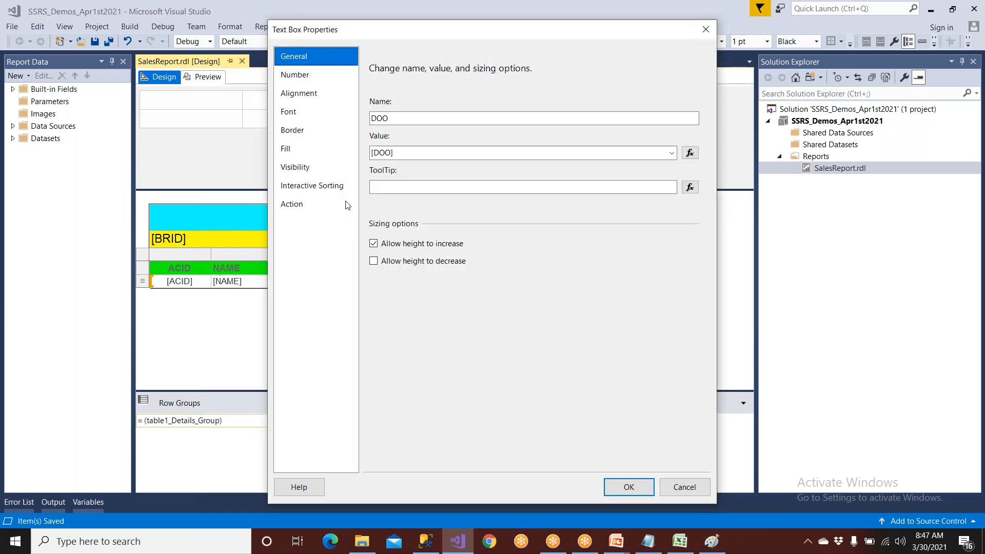
click(323, 75)
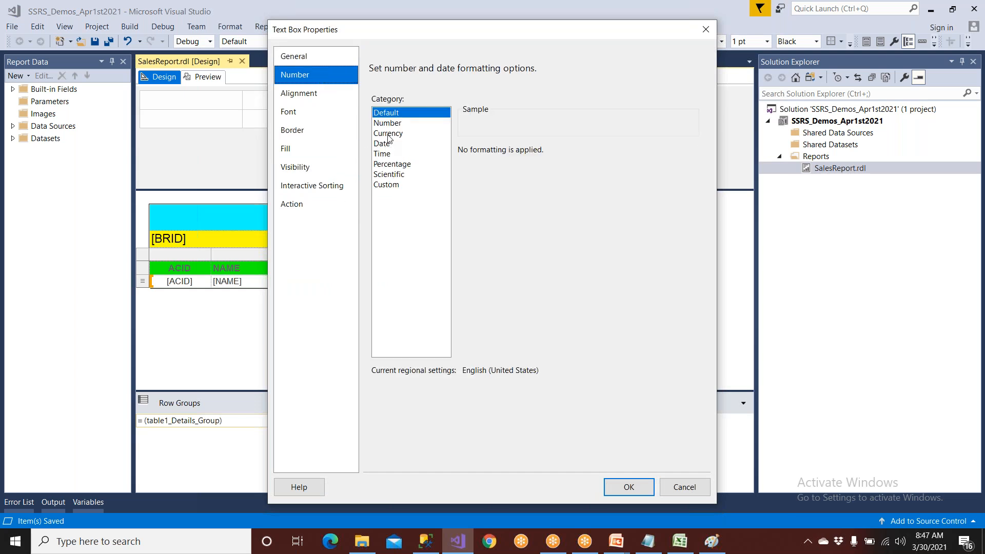
click(387, 135)
click(388, 144)
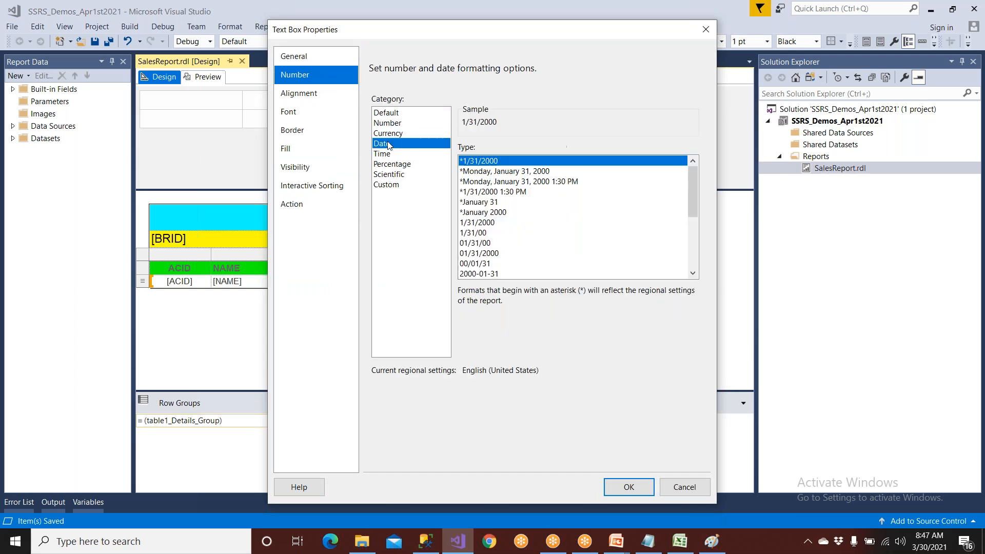
scroll(517, 243, down, 2)
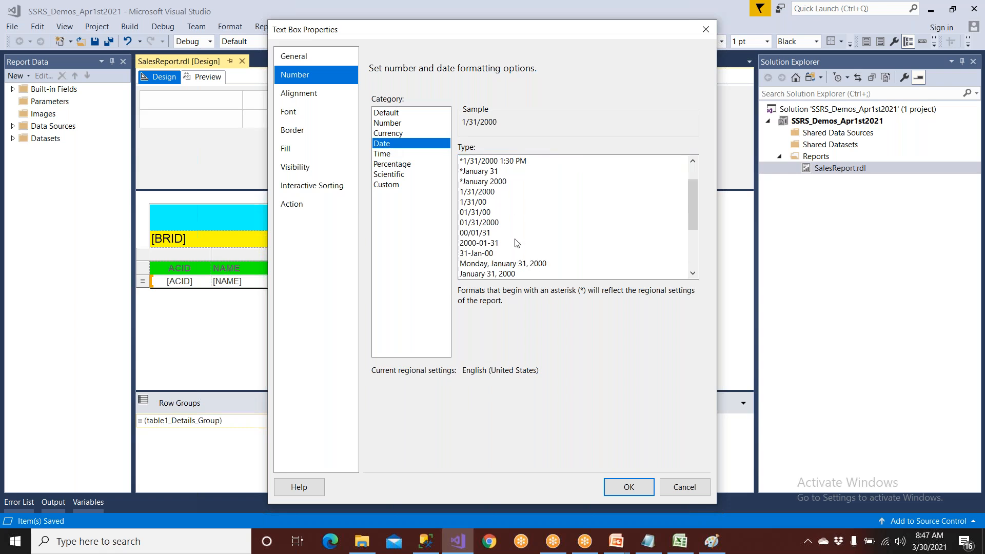
scroll(517, 243, down, 1)
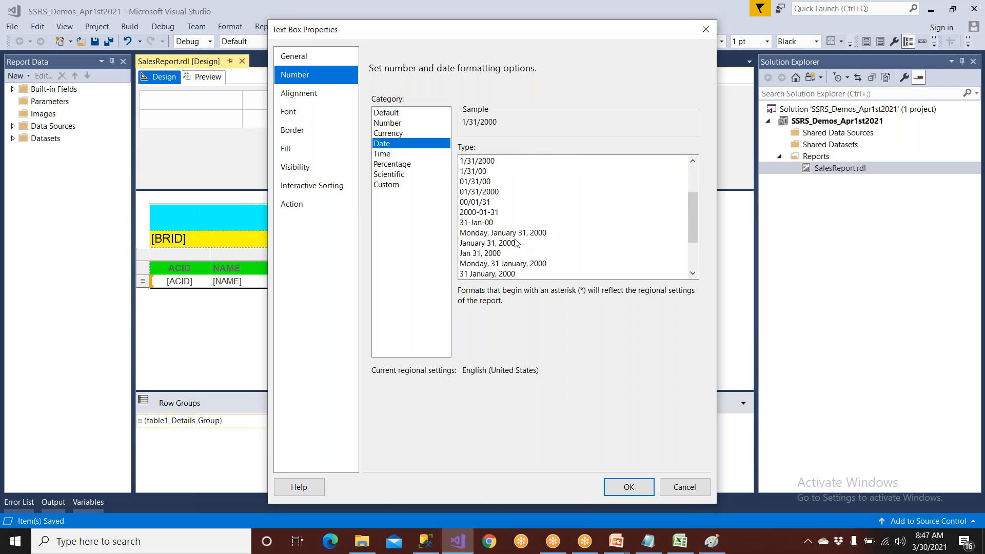
click(491, 252)
click(627, 485)
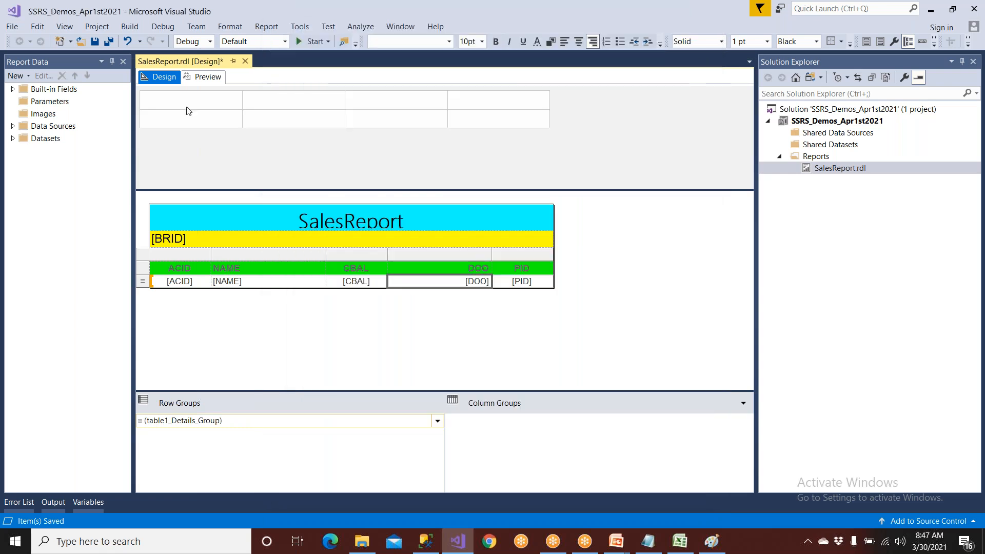
click(215, 80)
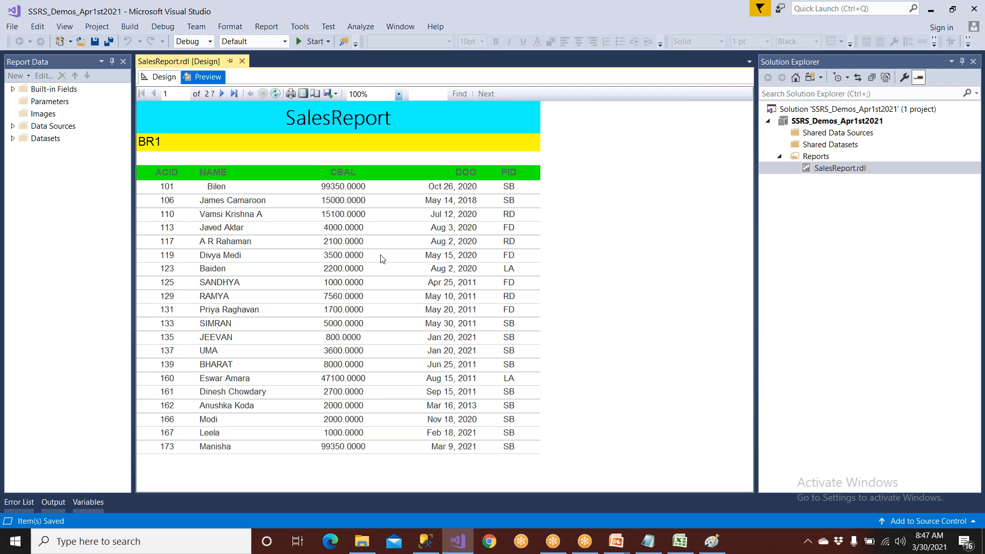
Check the CBAL column of the AMASTER query results in SQL Server Management Studio and return to the report in Visual Studio.
click(425, 541)
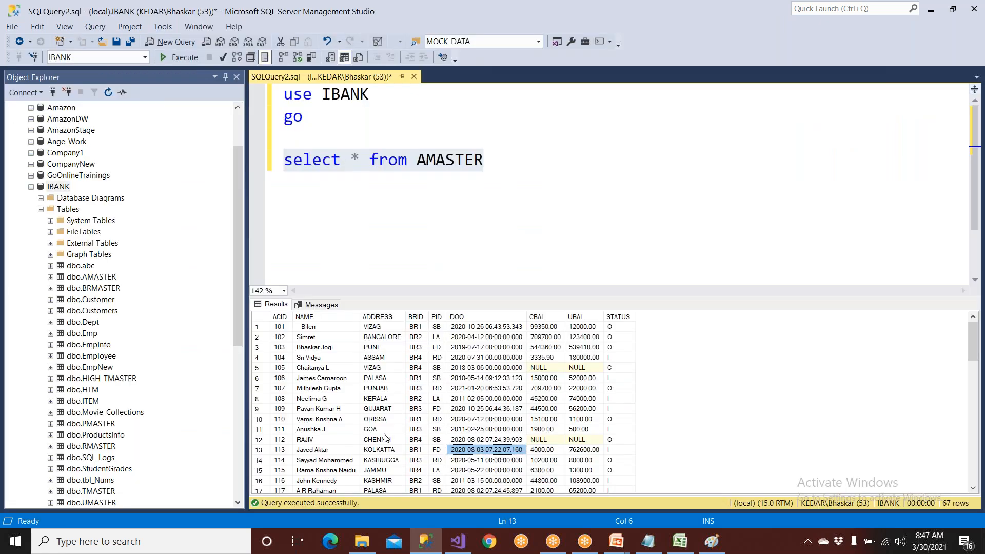
click(544, 319)
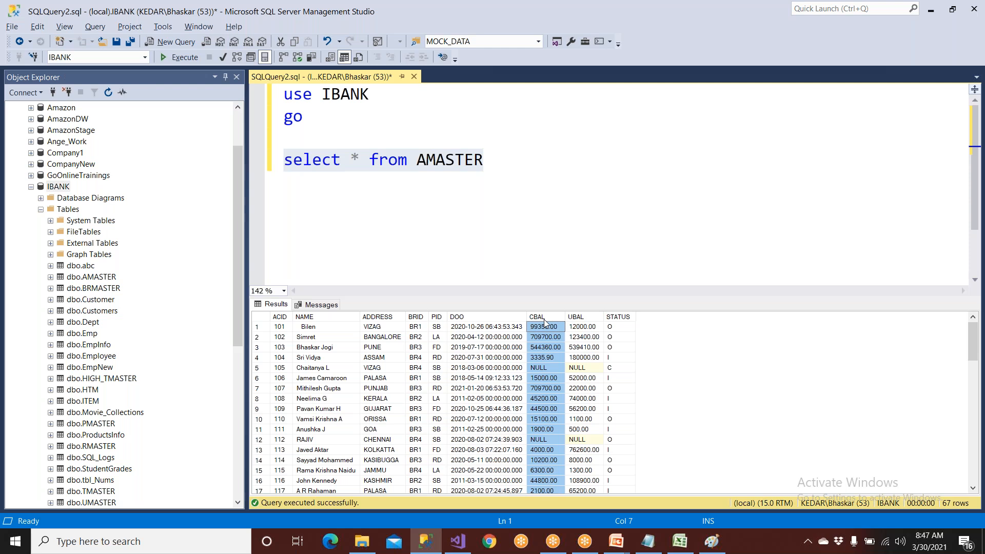
click(458, 542)
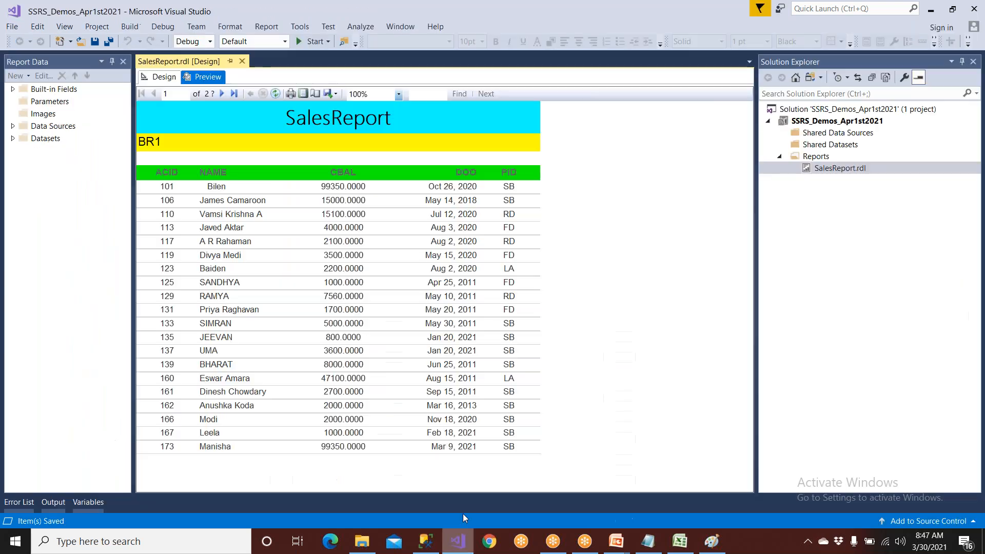
In the report design, format the CBAL data text box as Currency with 2 decimal places and the -$12345.00 style for negative numbers.
click(161, 77)
click(381, 280)
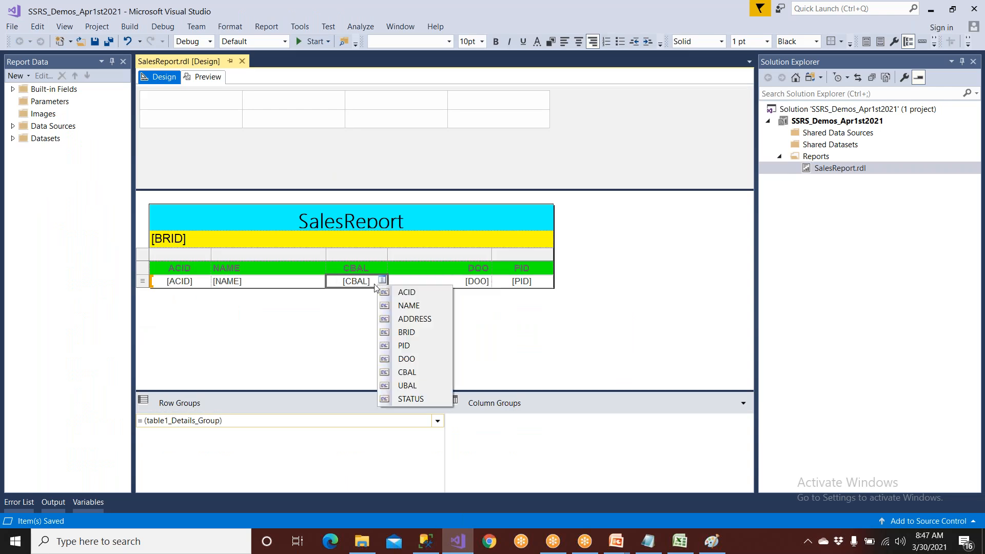
right_click(370, 283)
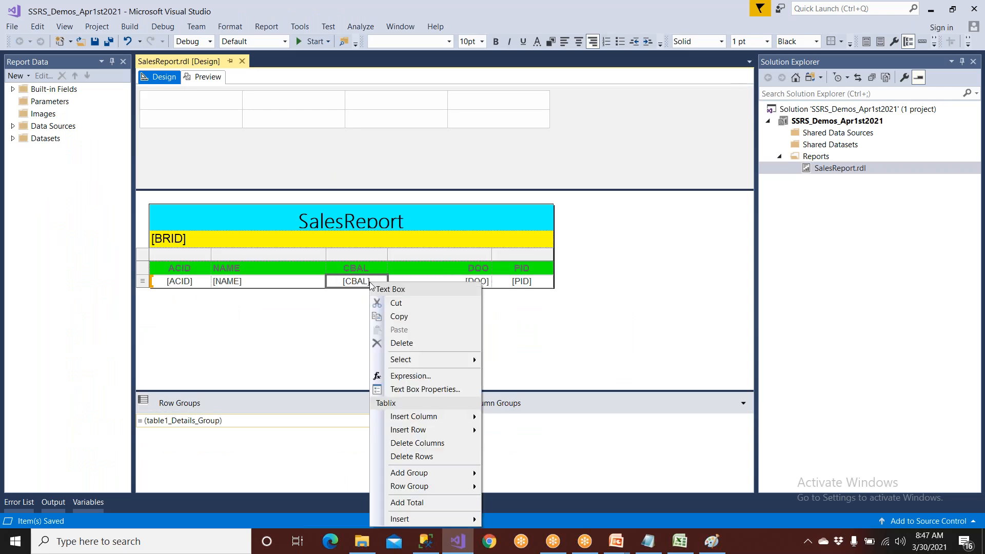
click(411, 388)
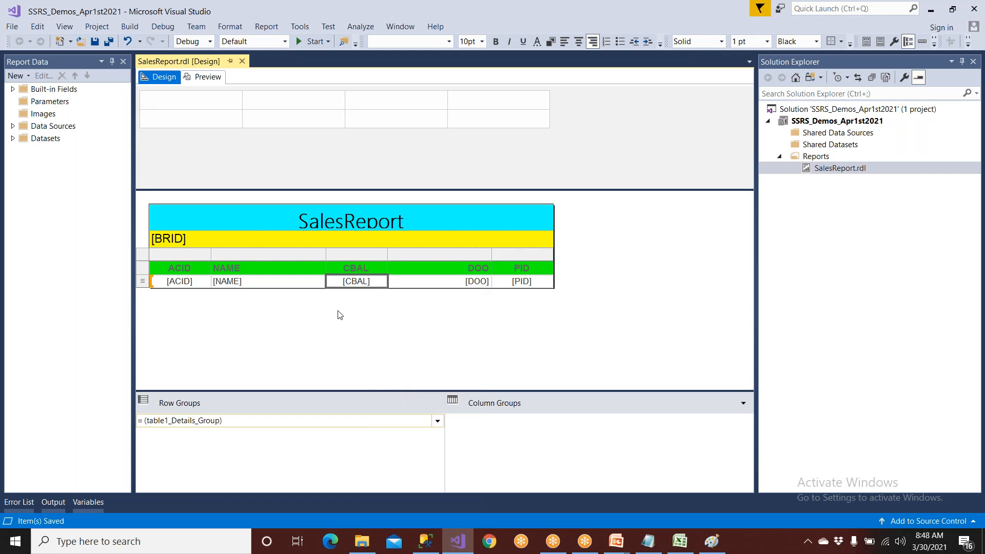
click(308, 75)
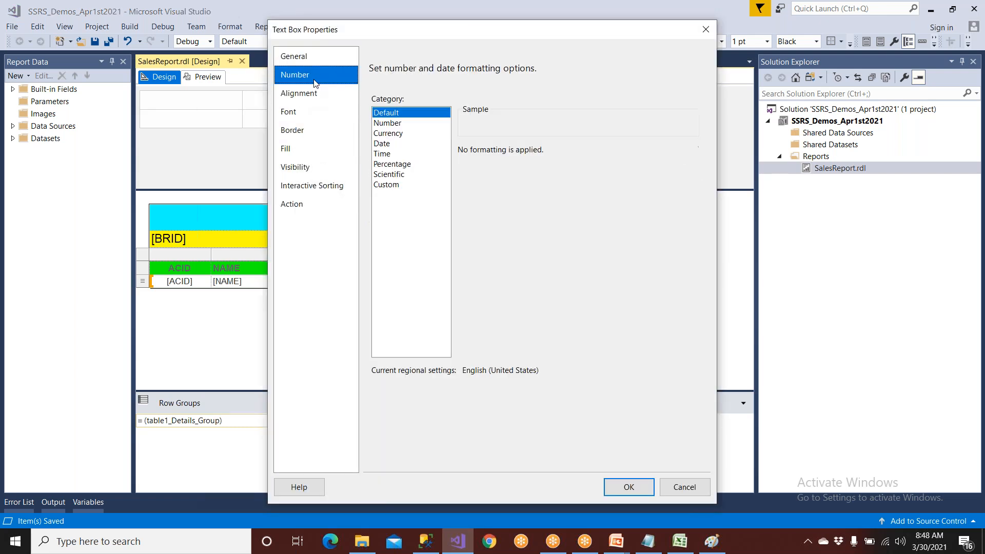
click(384, 133)
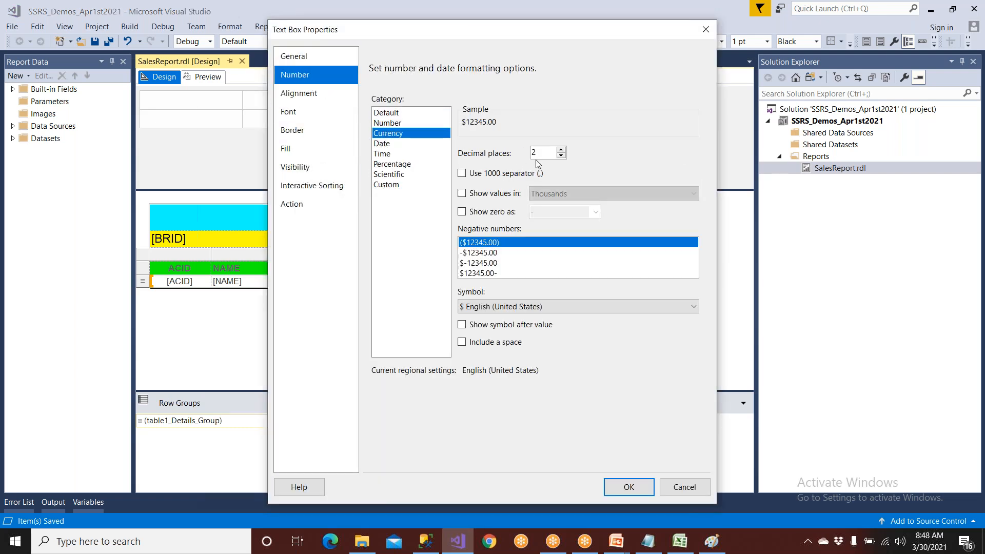
click(561, 150)
click(561, 156)
click(487, 254)
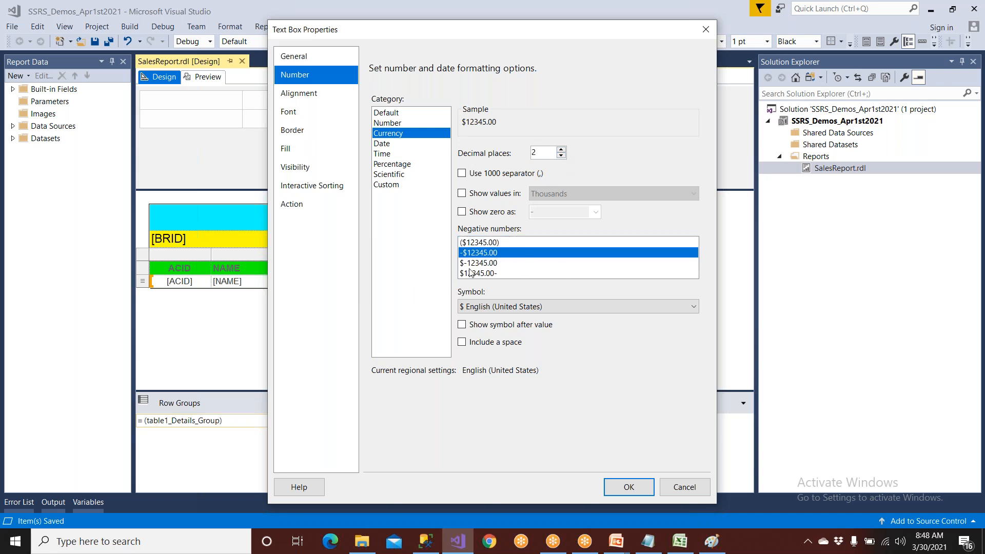
Set the CBAL currency symbol to ₹ Hindi (India) and apply the text box properties.
click(486, 307)
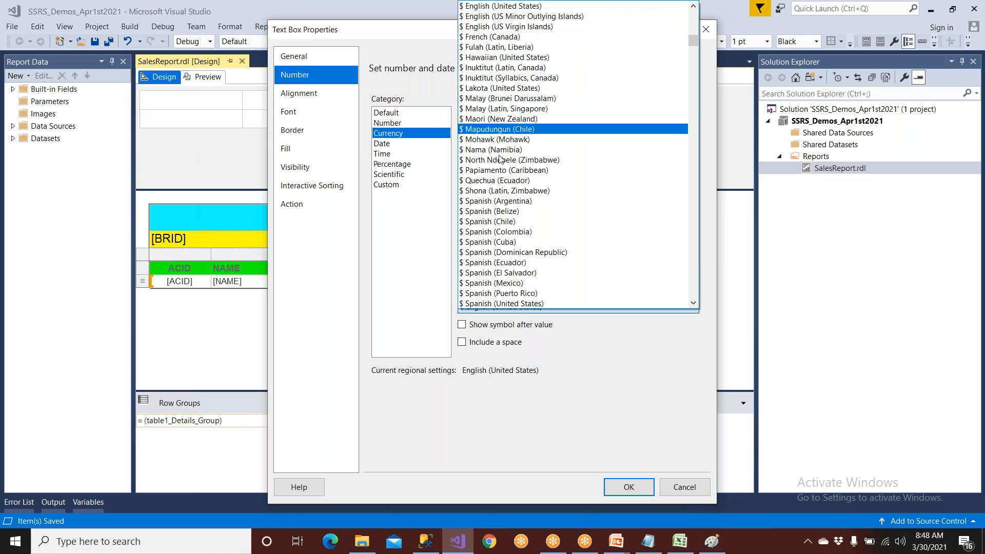
scroll(496, 266, down, 15)
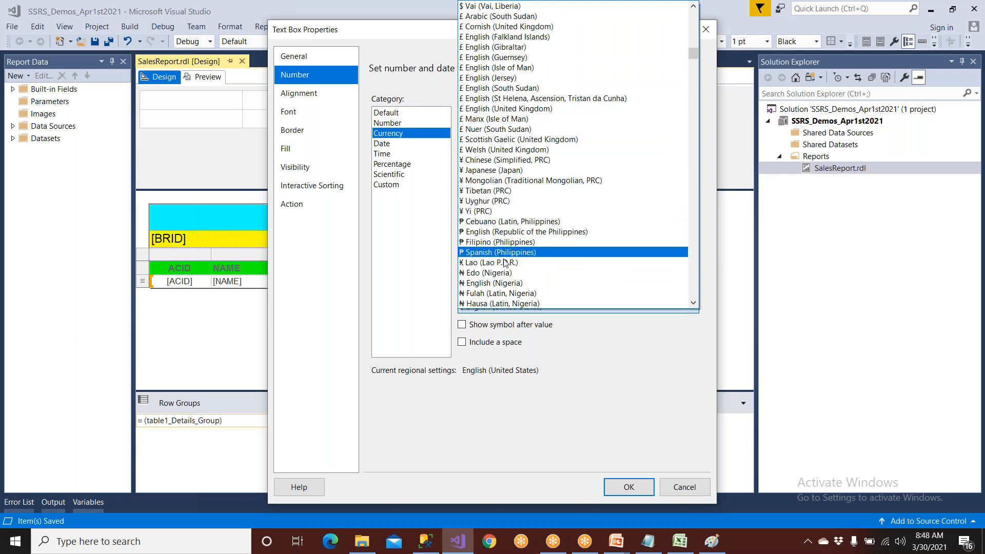
scroll(504, 265, down, 1)
scroll(504, 265, down, 5)
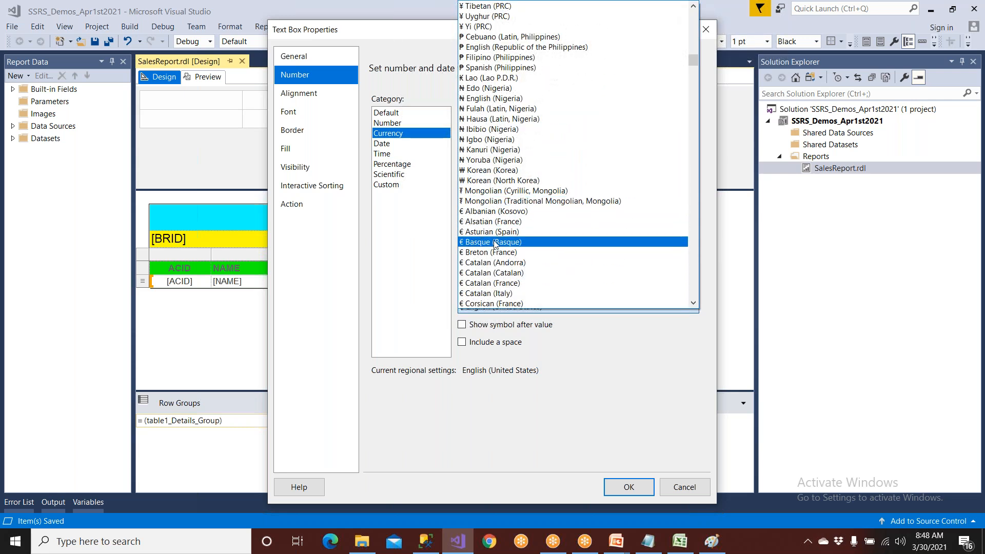
scroll(495, 266, down, 5)
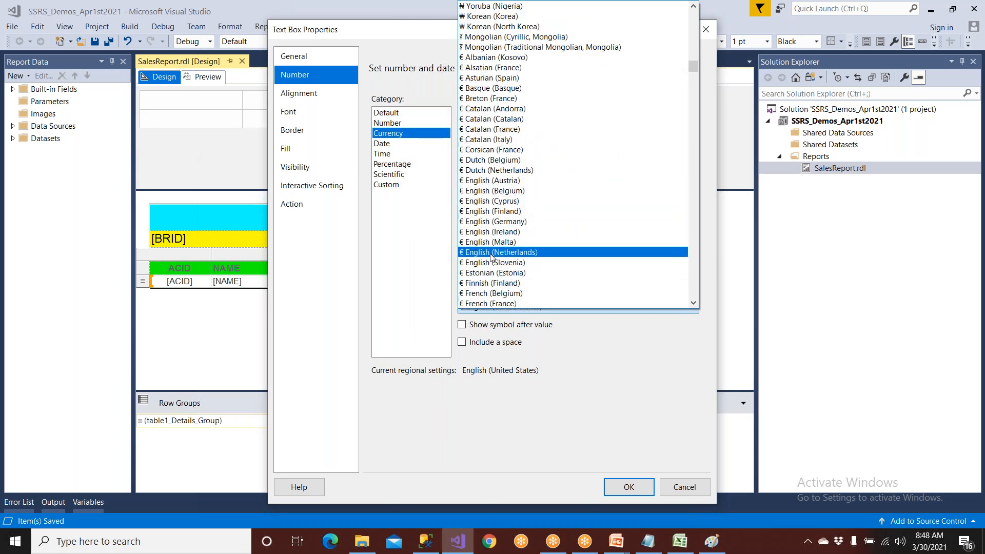
scroll(491, 256, down, 14)
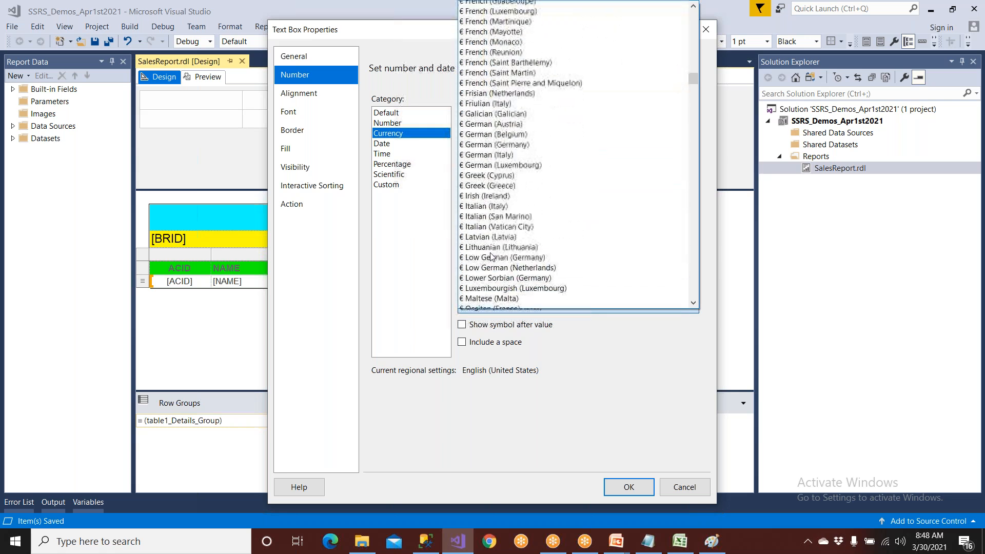
scroll(491, 256, down, 15)
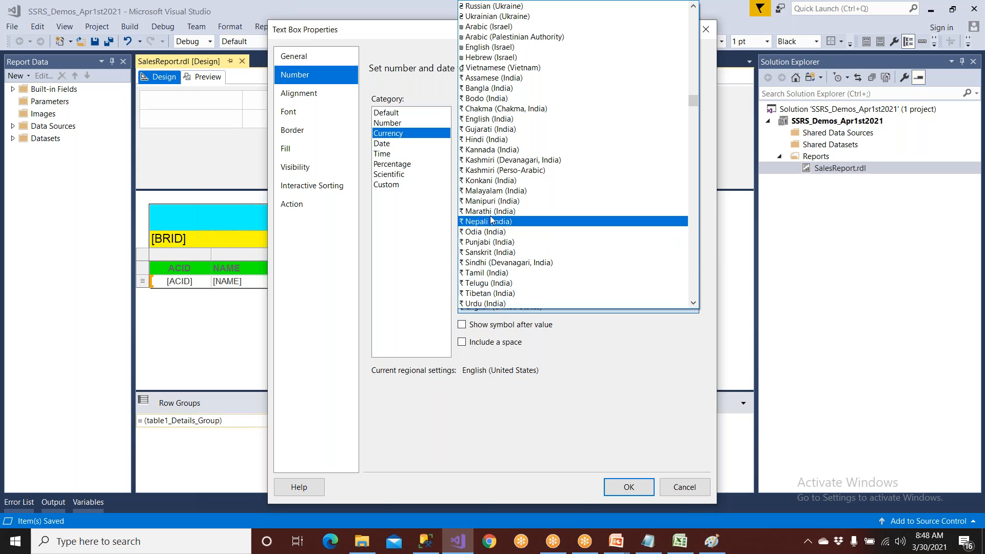
click(490, 139)
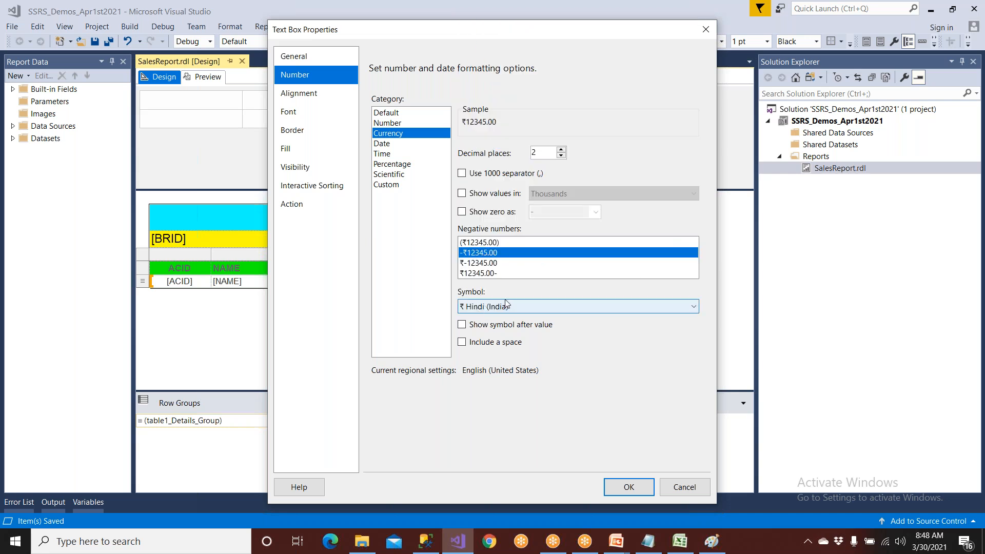
click(629, 487)
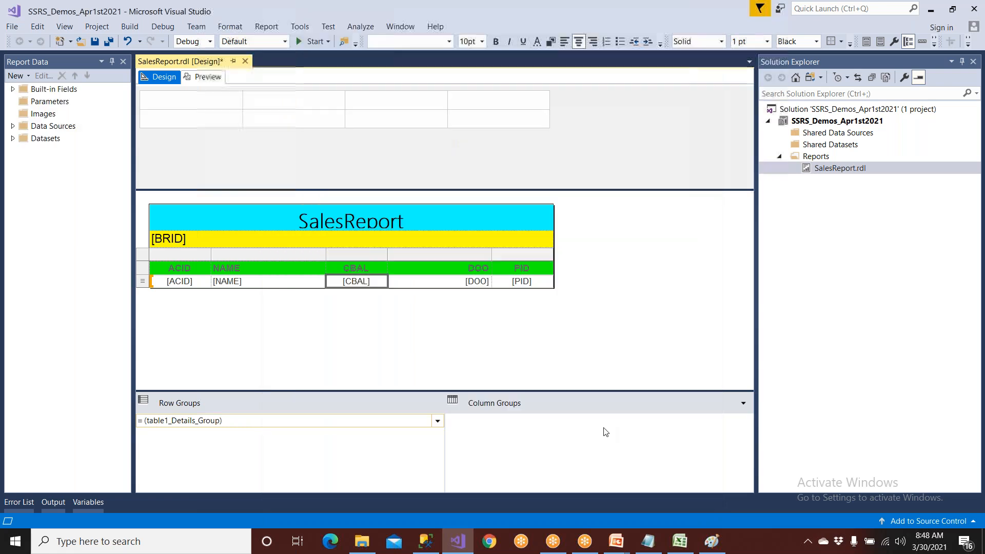
Save and preview the report, comparing its CBAL values with the AMASTER query results in SQL Server Management Studio.
click(97, 42)
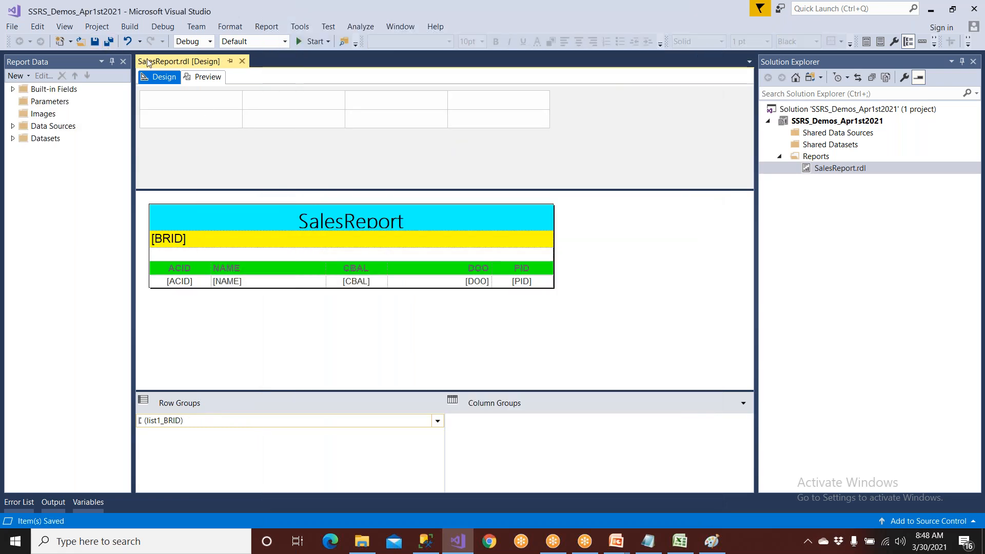
click(208, 77)
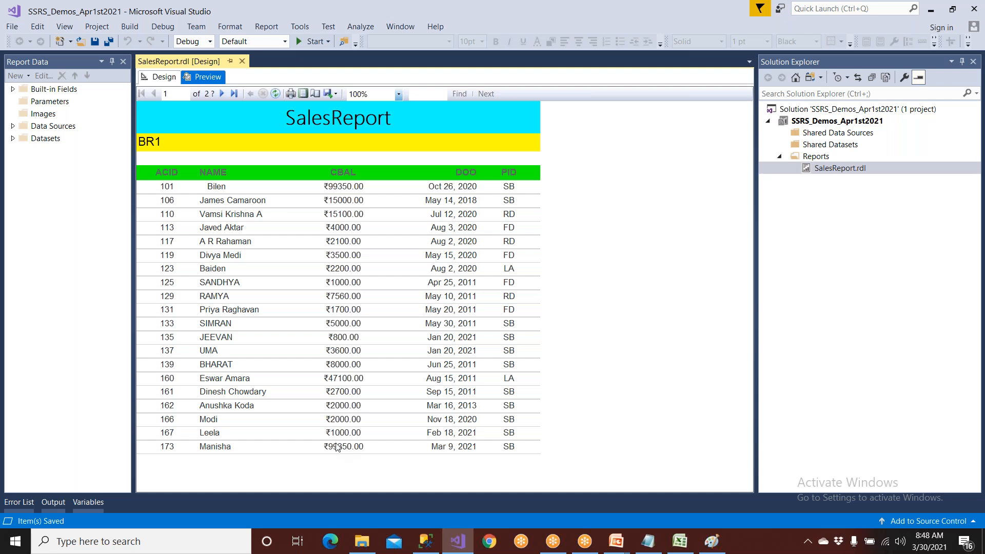
click(425, 541)
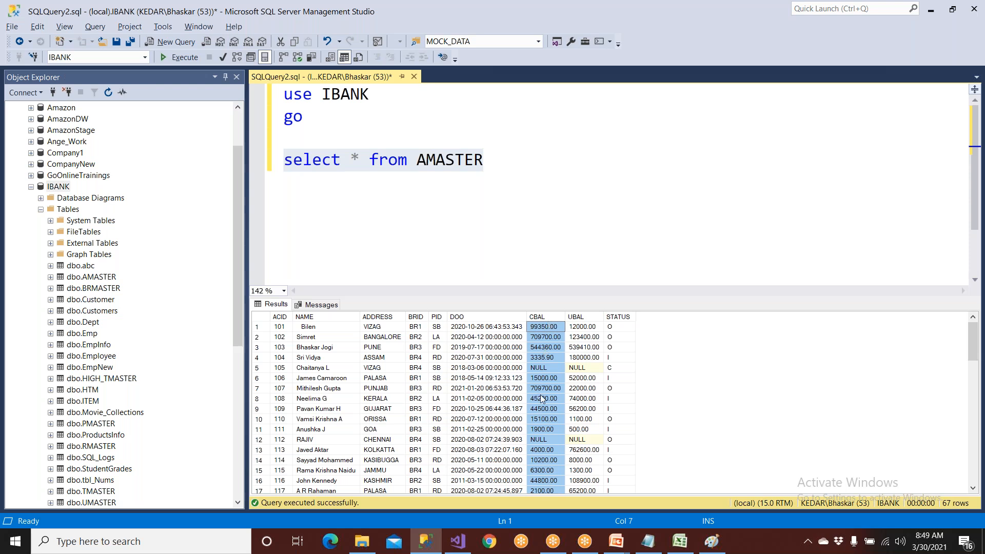
key(alt+Tab)
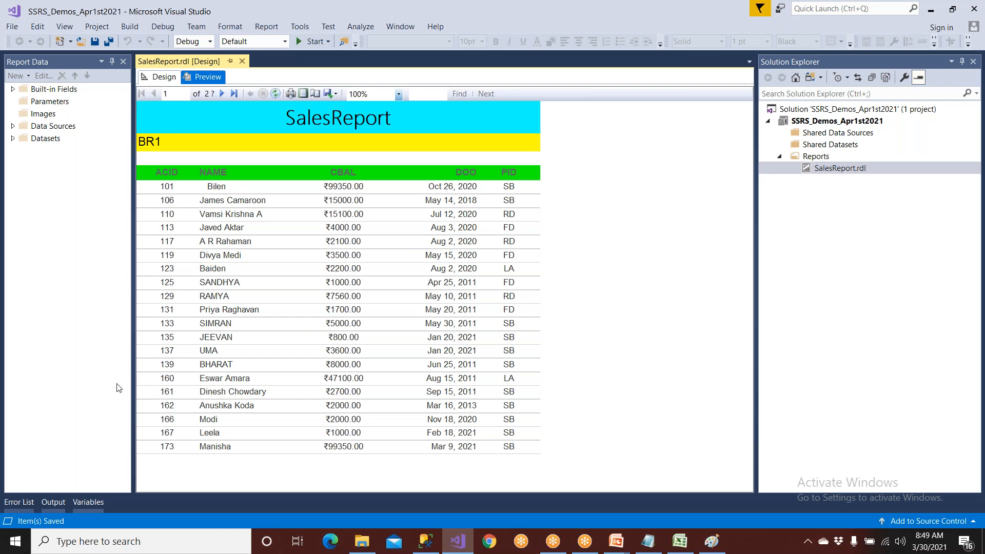
Export the previewed report as a PDF named SalesReport to the Desktop folder.
click(334, 95)
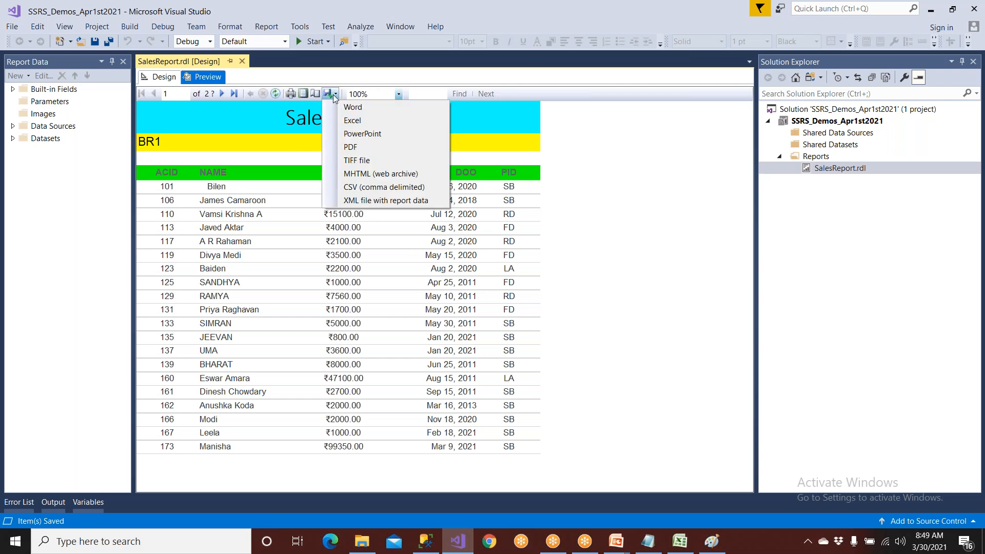
click(378, 149)
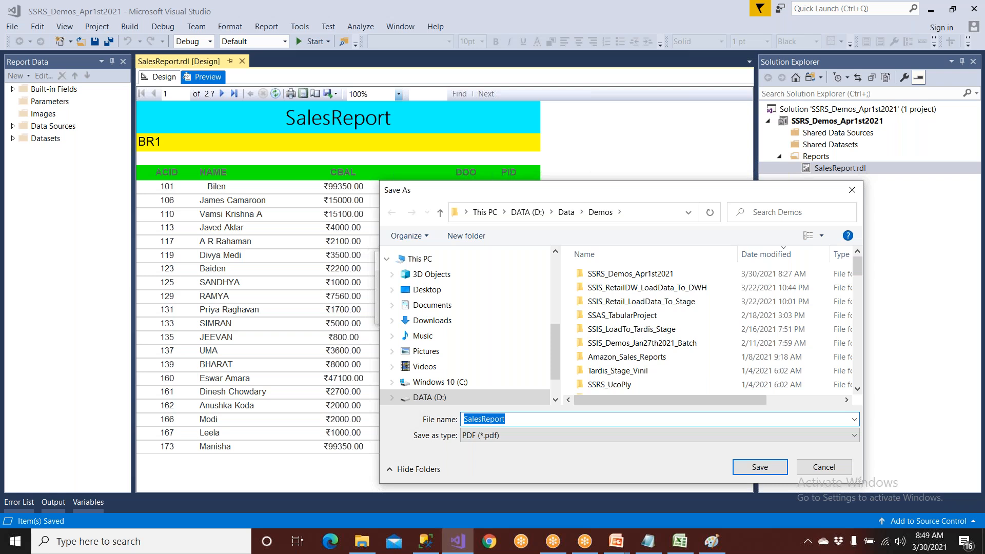
scroll(455, 395, up, 4)
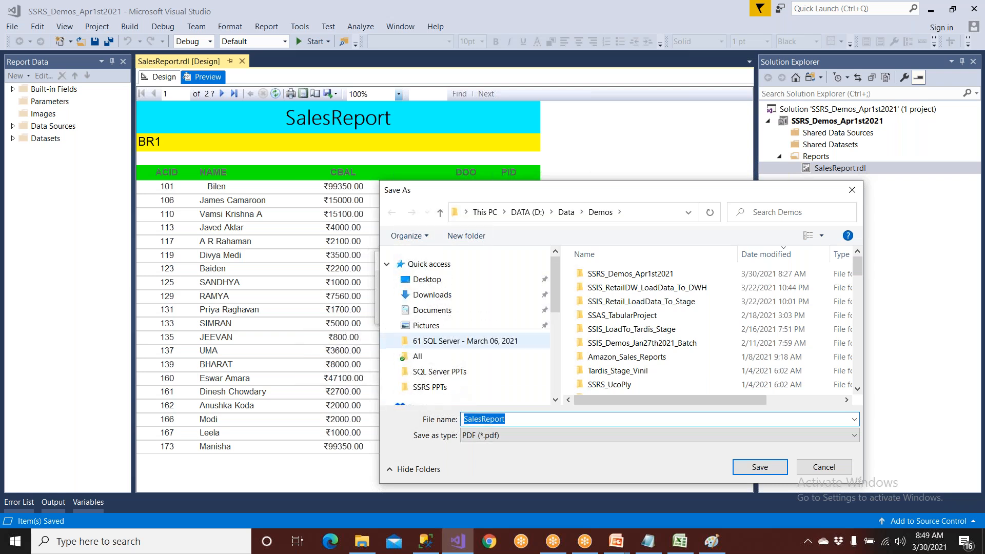
click(434, 280)
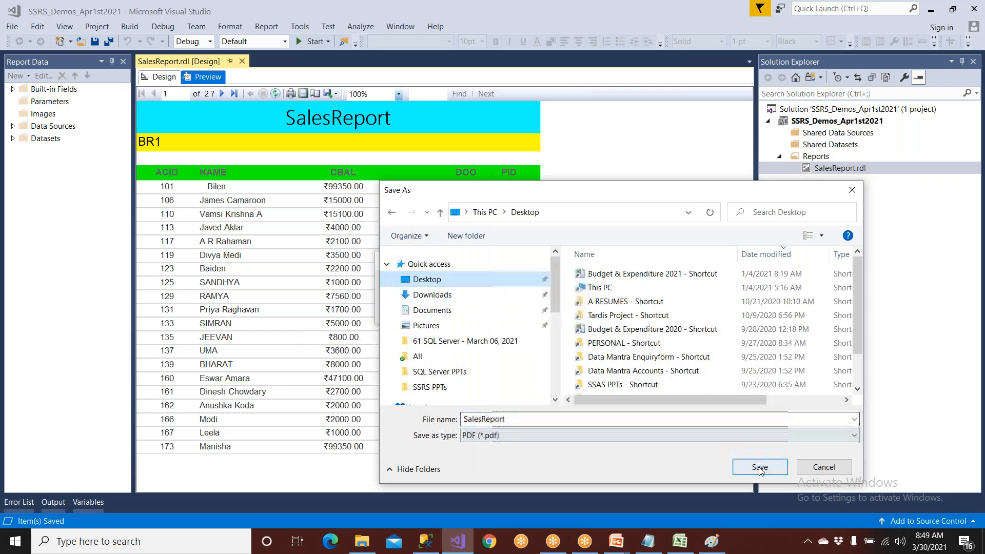
key(Return)
Open the exported SalesReport PDF from the Windows desktop with Adobe Reader 9.3, always using that app for .pdf files.
key(super+d)
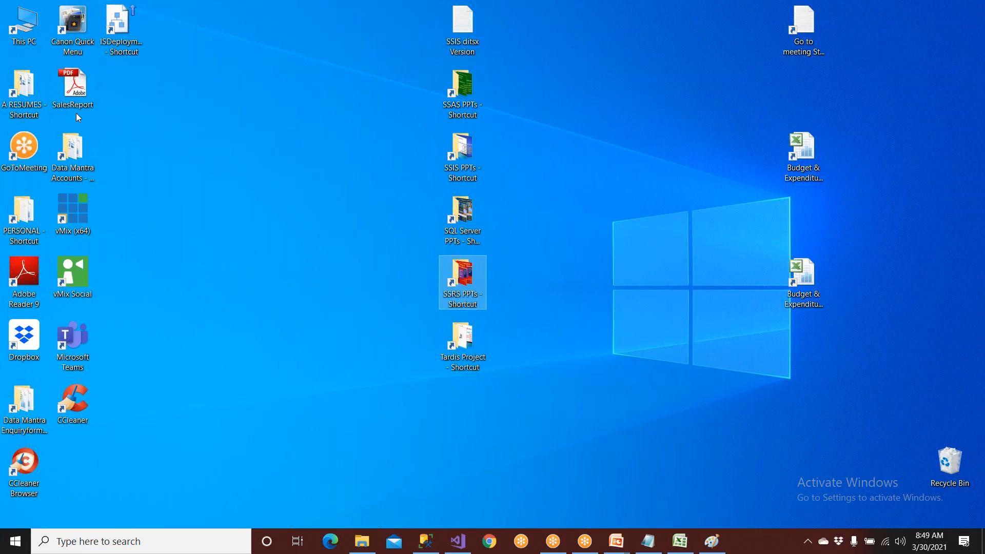
click(71, 94)
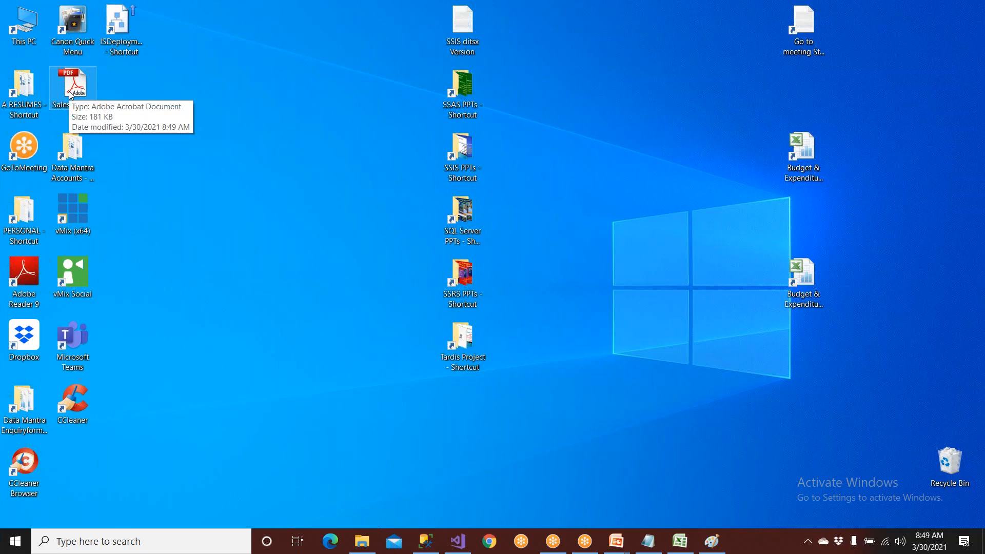
double_click(71, 94)
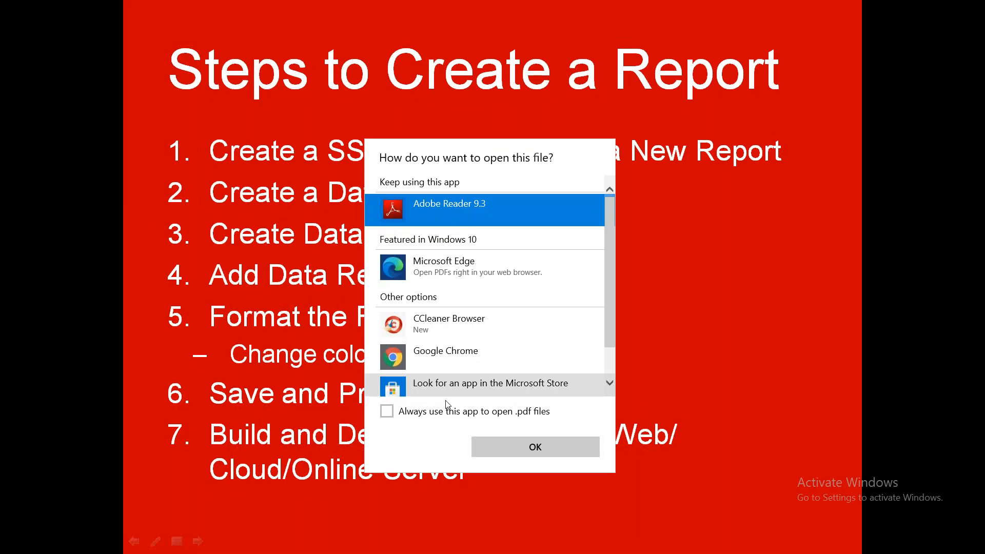
click(440, 418)
click(515, 444)
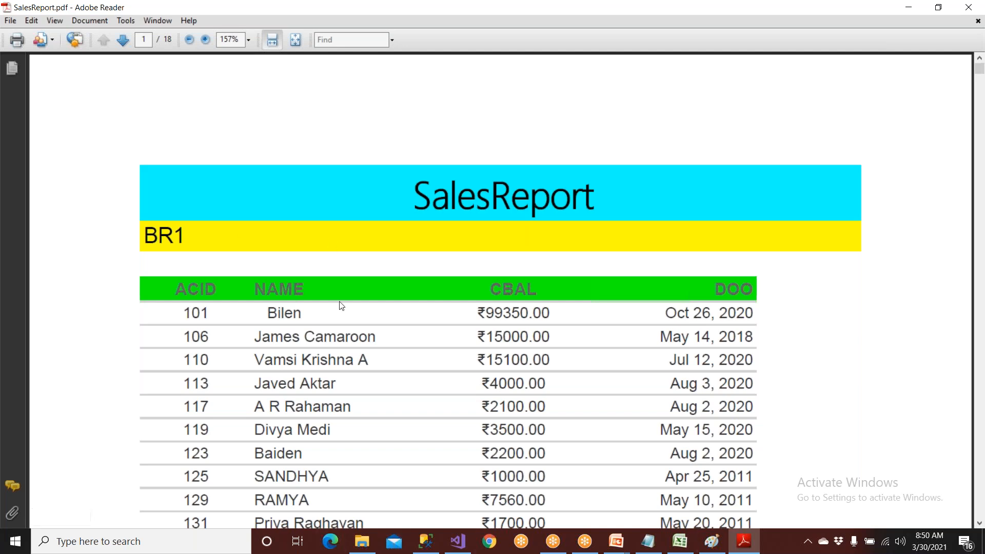
Examine how the report's columns and branch groups are split across the first pages of the exported PDF.
scroll(341, 305, down, 5)
drag(569, 171, 599, 289)
scroll(535, 282, down, 1)
scroll(501, 290, down, 10)
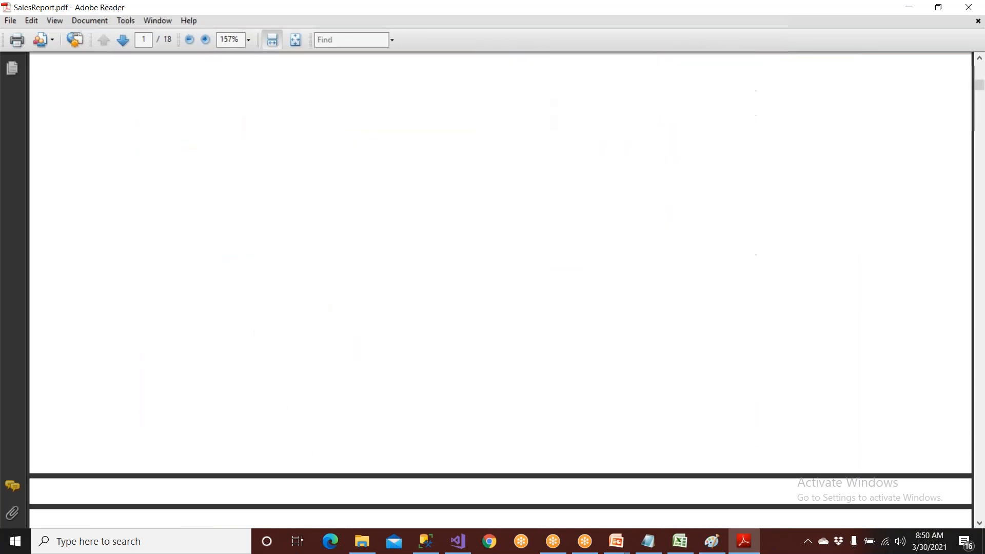
scroll(379, 280, down, 9)
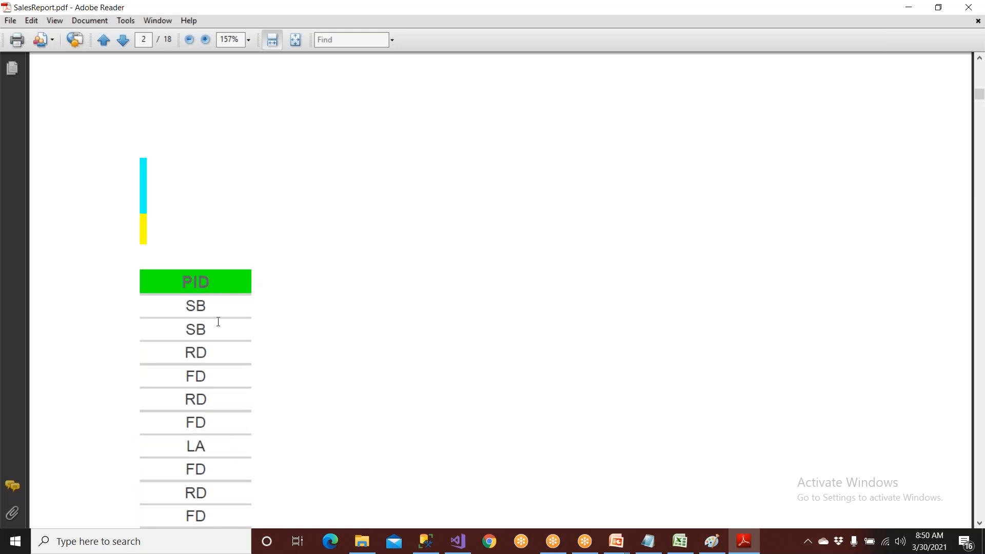
scroll(218, 322, down, 4)
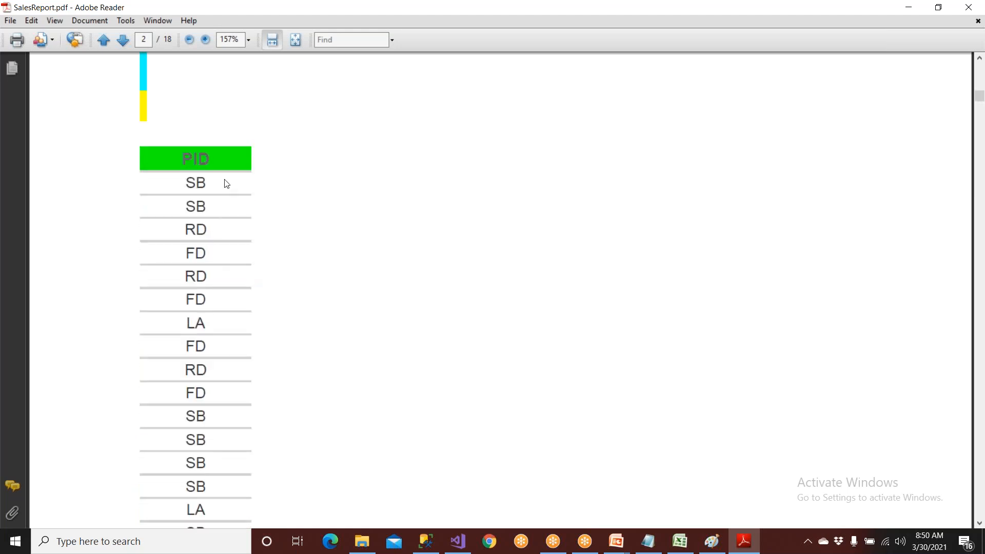
scroll(226, 183, down, 20)
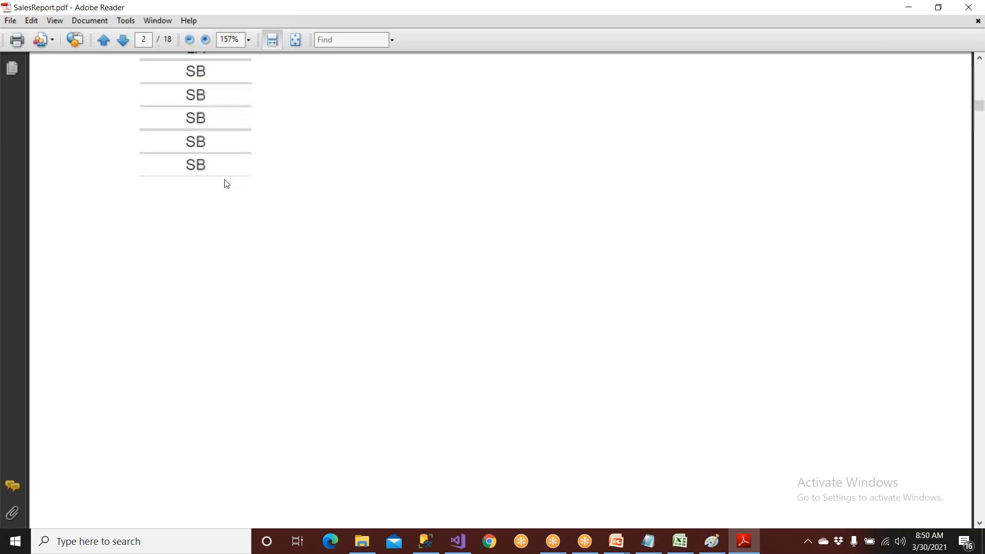
scroll(227, 184, down, 15)
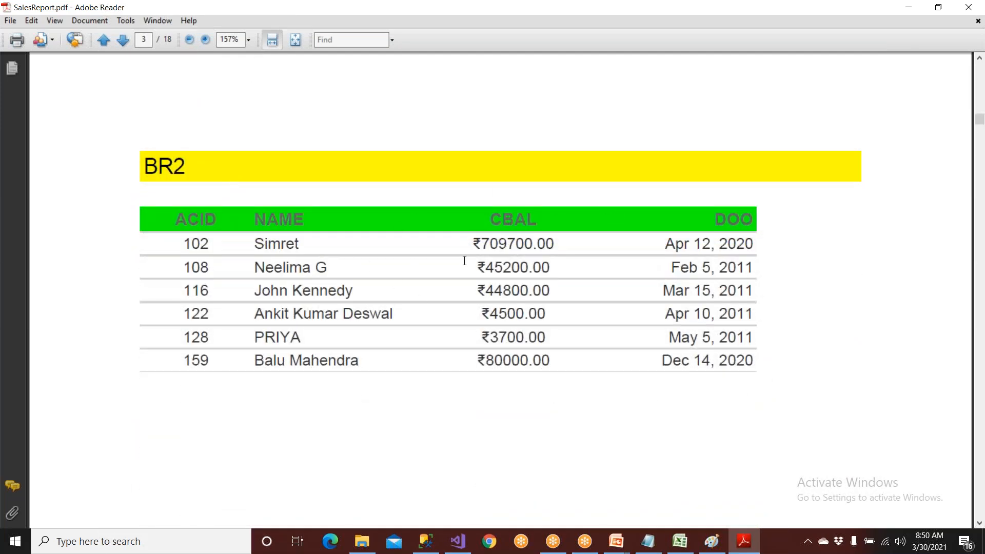
scroll(465, 261, up, 20)
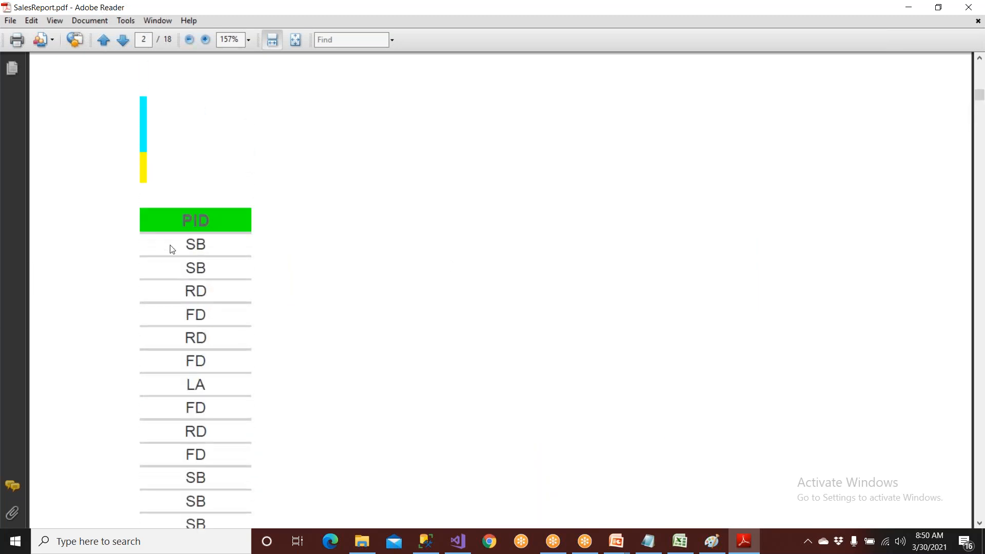
Return to the SalesReport design in Visual Studio and narrow the NAME column, the title box and the BRID box.
scroll(171, 249, up, 4)
click(458, 541)
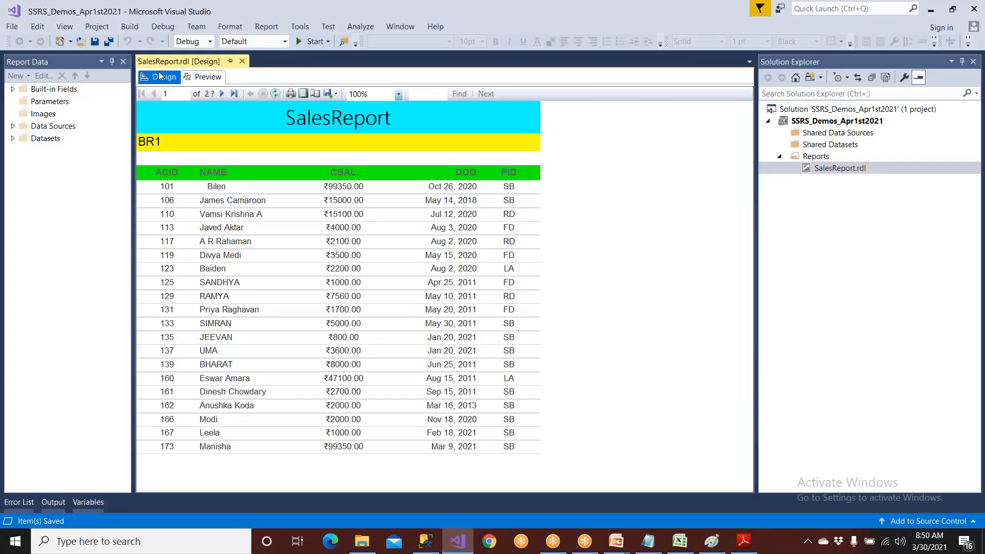
click(160, 76)
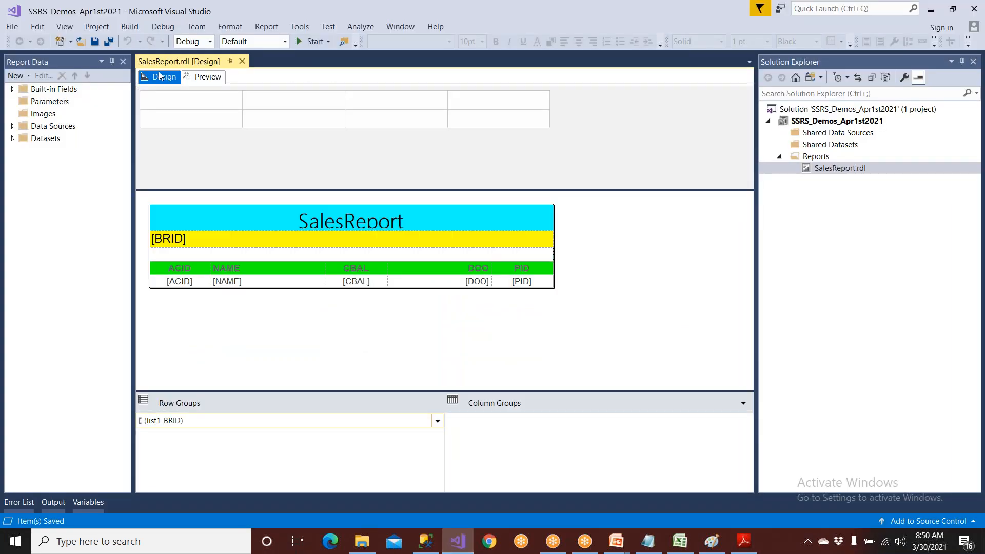
click(167, 269)
drag(326, 254, 301, 257)
click(483, 218)
drag(555, 217, 520, 239)
click(550, 239)
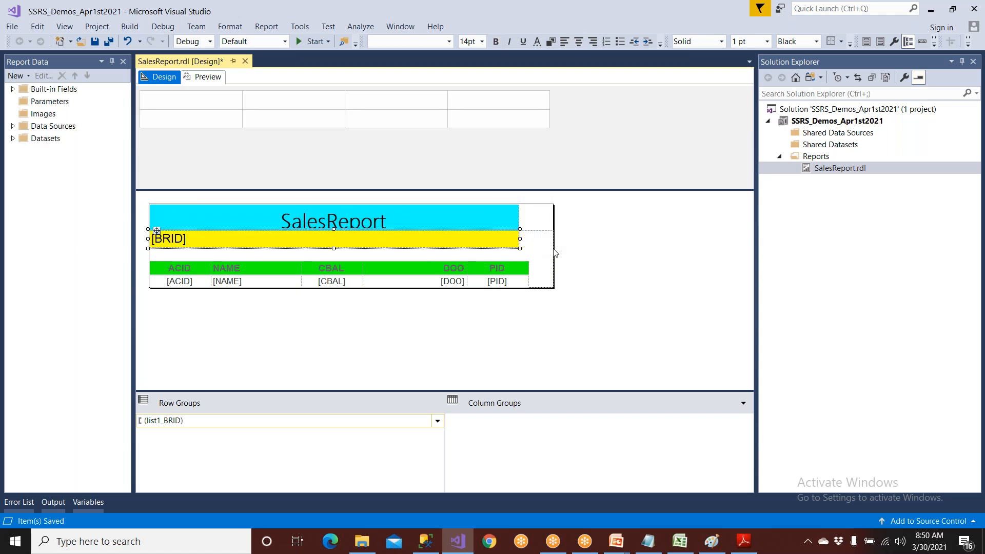
Narrow the list region around the BRID heading and table so it ends at the table's outer edge.
click(554, 257)
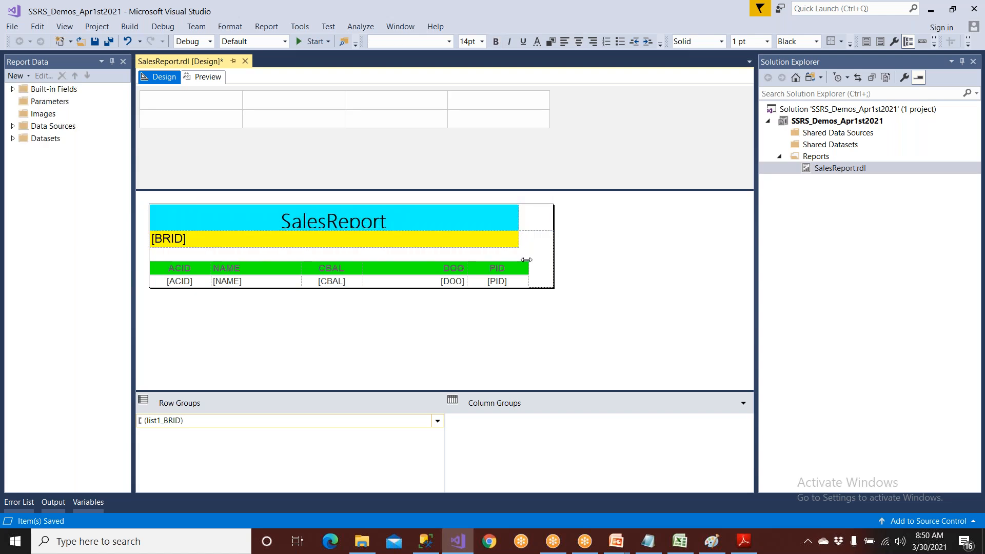
click(545, 233)
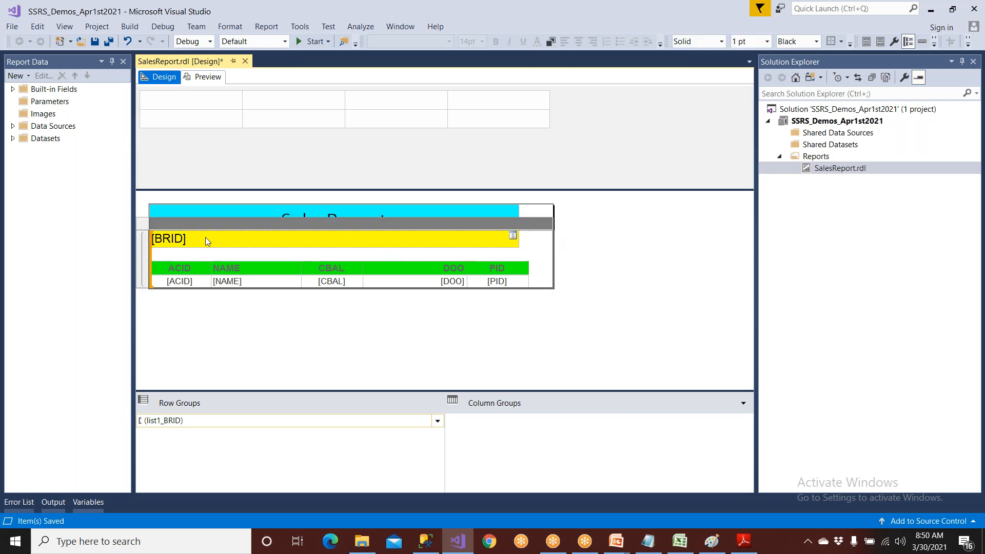
click(147, 224)
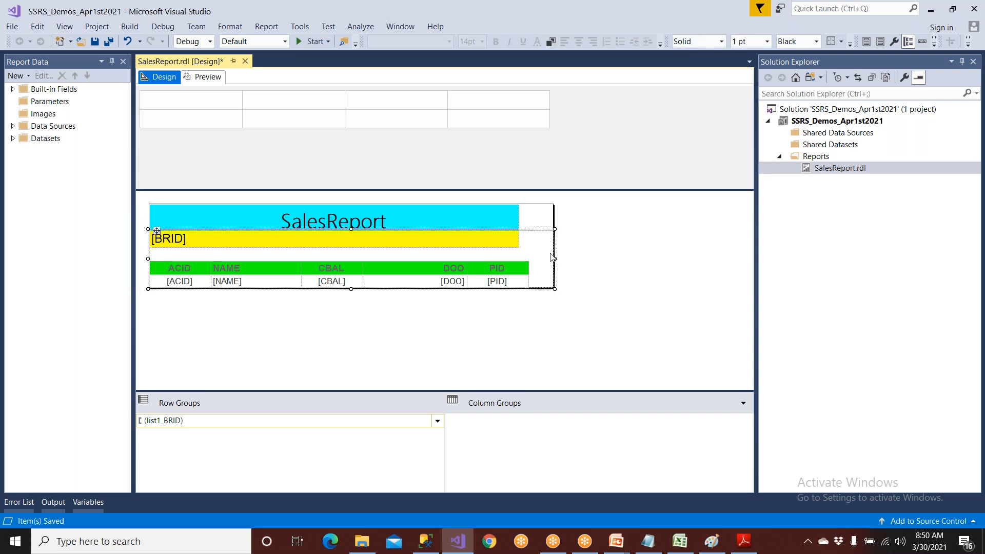
key(ctrl+z)
drag(553, 263, 519, 265)
click(520, 264)
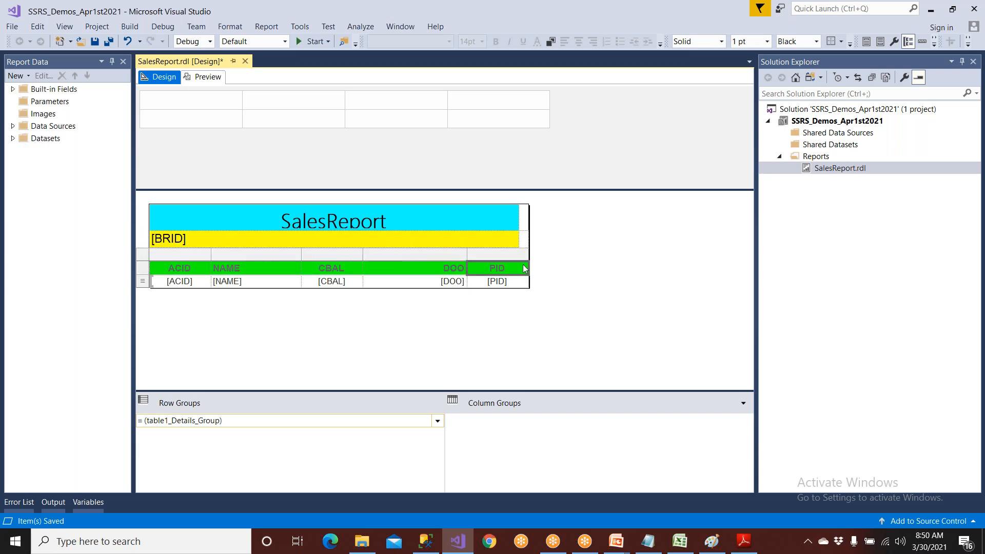
Save and preview the narrowed report, and export it to the Desktop as a PDF named SalesReportNew.
click(94, 42)
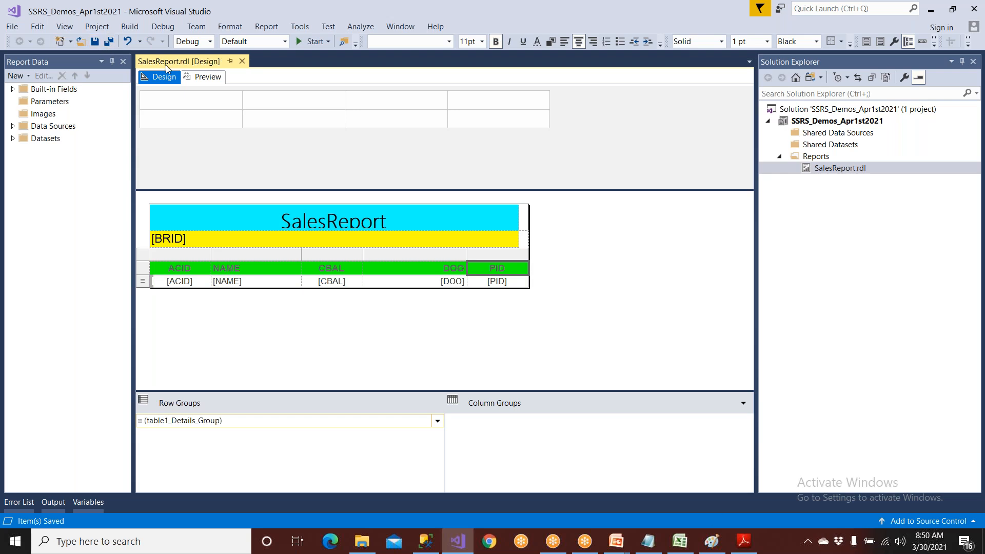
click(208, 78)
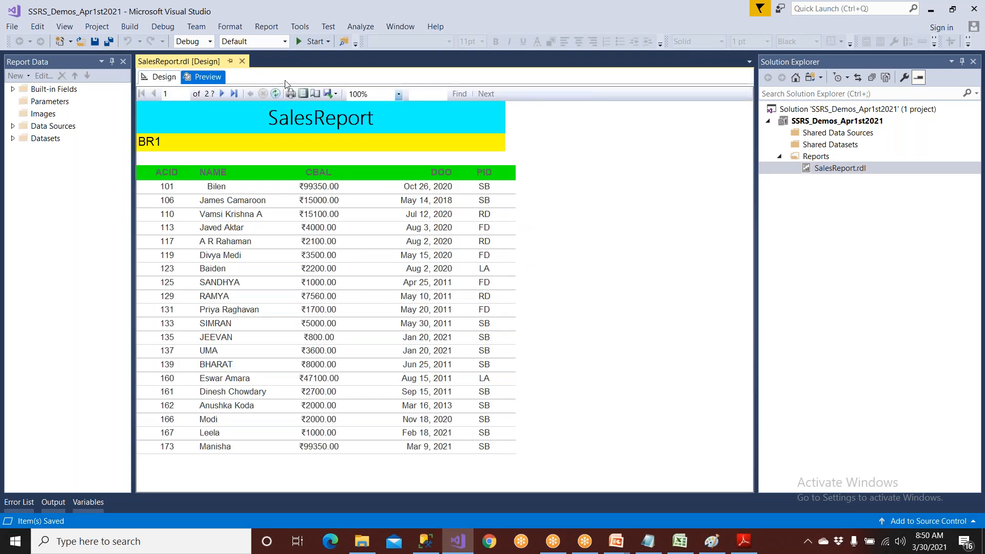
click(335, 94)
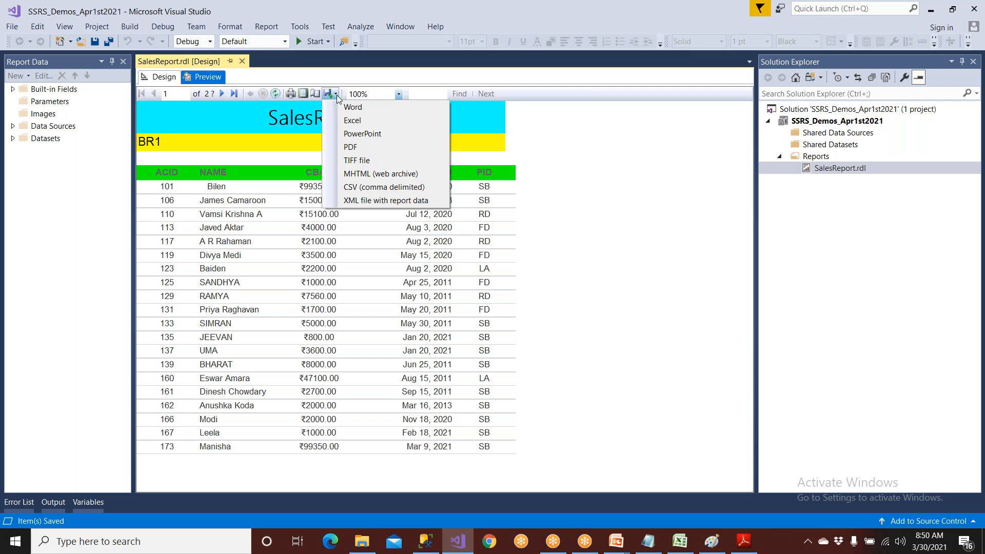
click(358, 144)
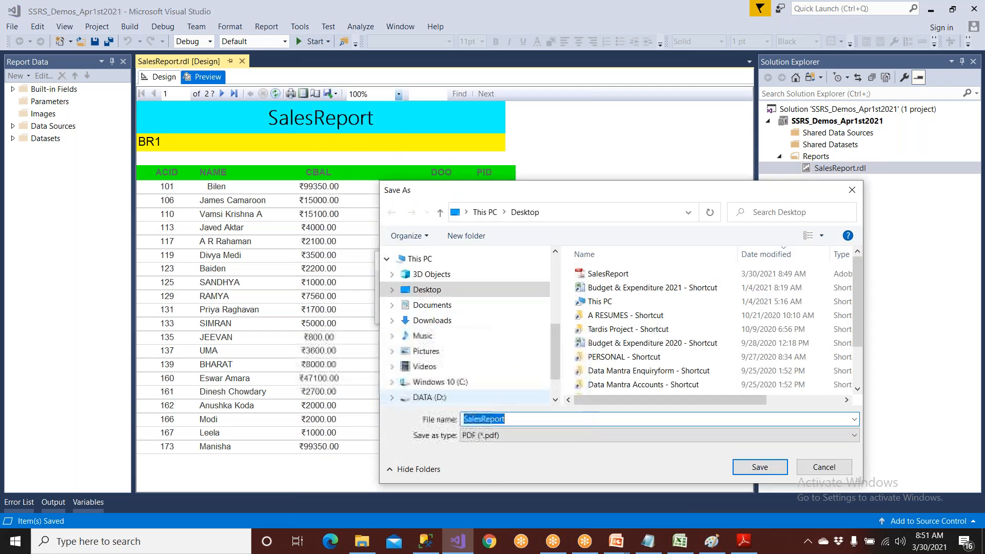
click(516, 423)
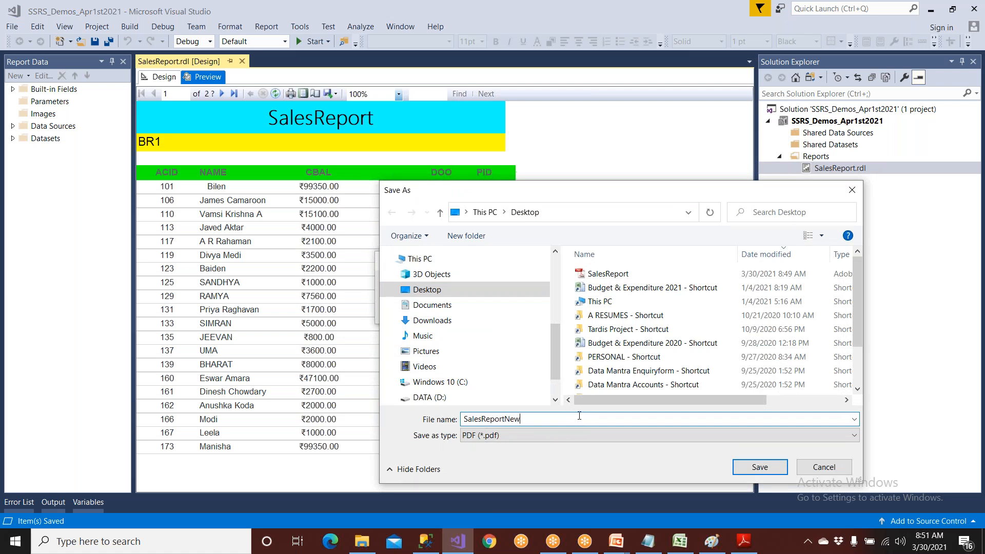
text(New)
click(760, 467)
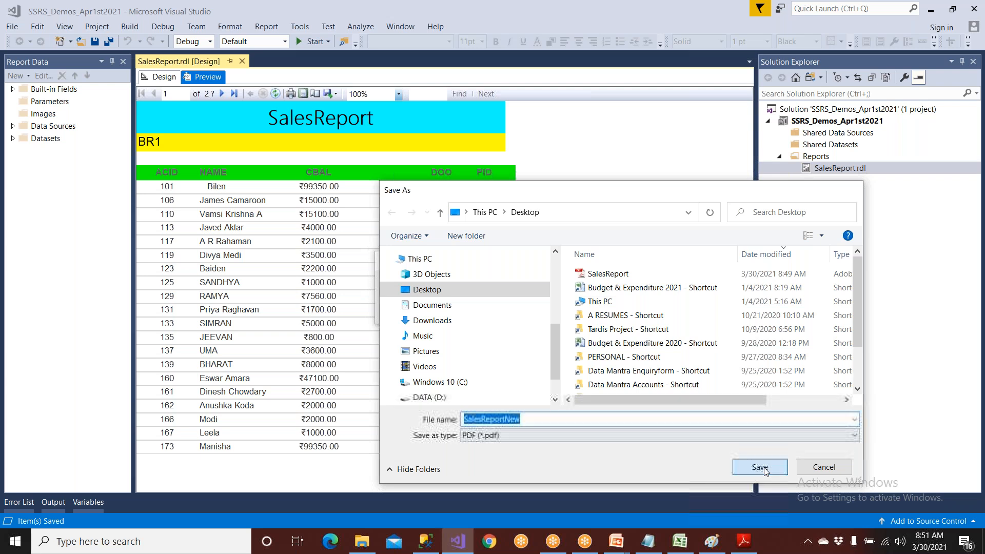
Open the SalesReportNew PDF from the Windows desktop and examine how the columns and branch groups fit its first pages.
key(super+d)
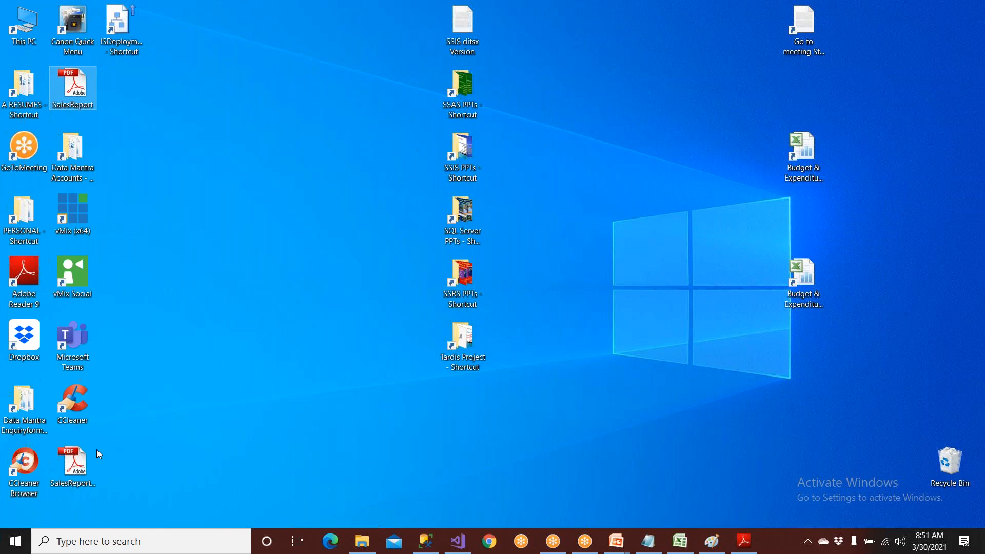
click(80, 470)
double_click(80, 469)
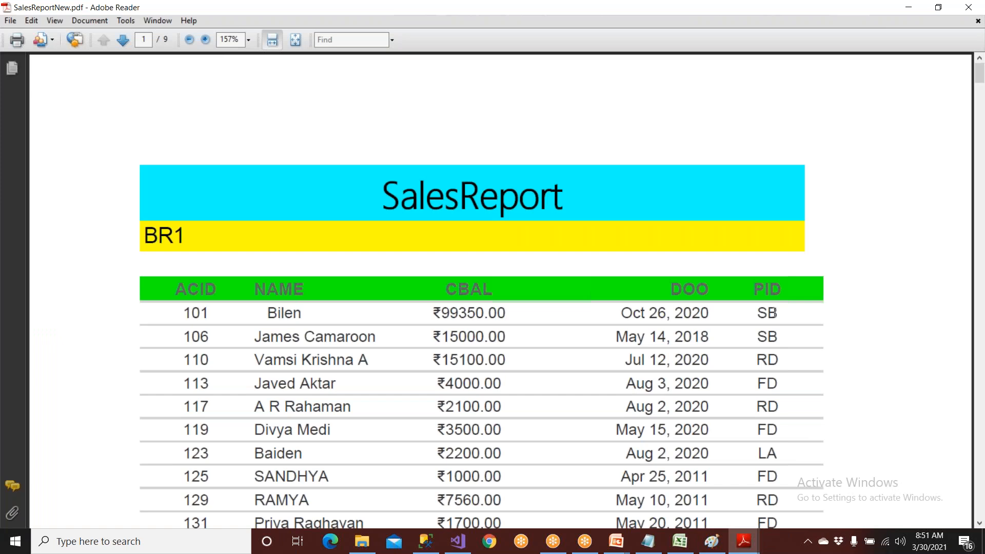
scroll(774, 314, down, 10)
scroll(773, 318, down, 8)
scroll(767, 320, down, 5)
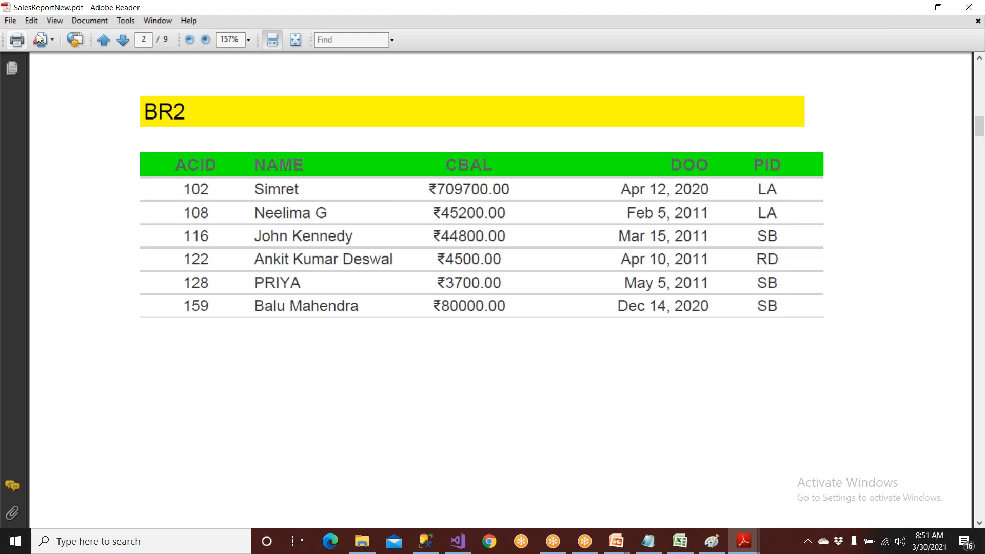
scroll(407, 113, up, 3)
scroll(407, 113, up, 15)
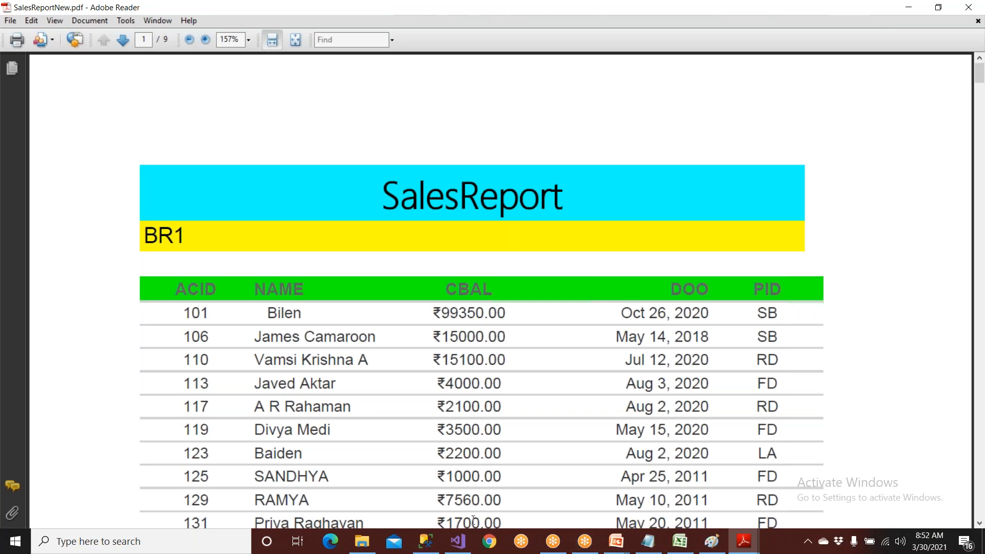
Switch back to Visual Studio and export the previewed report to the Desktop as an Excel workbook named SalesReport.
click(468, 545)
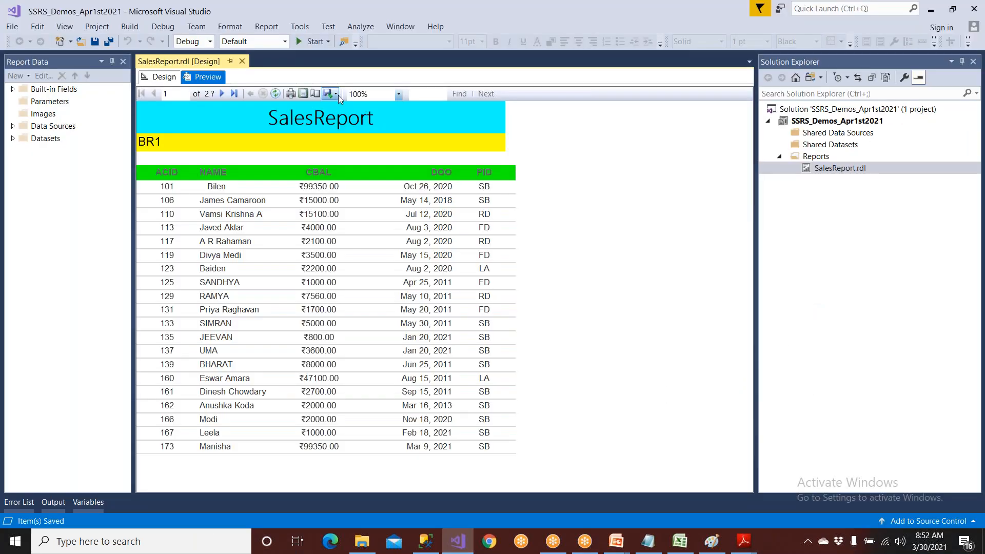
click(337, 94)
click(351, 122)
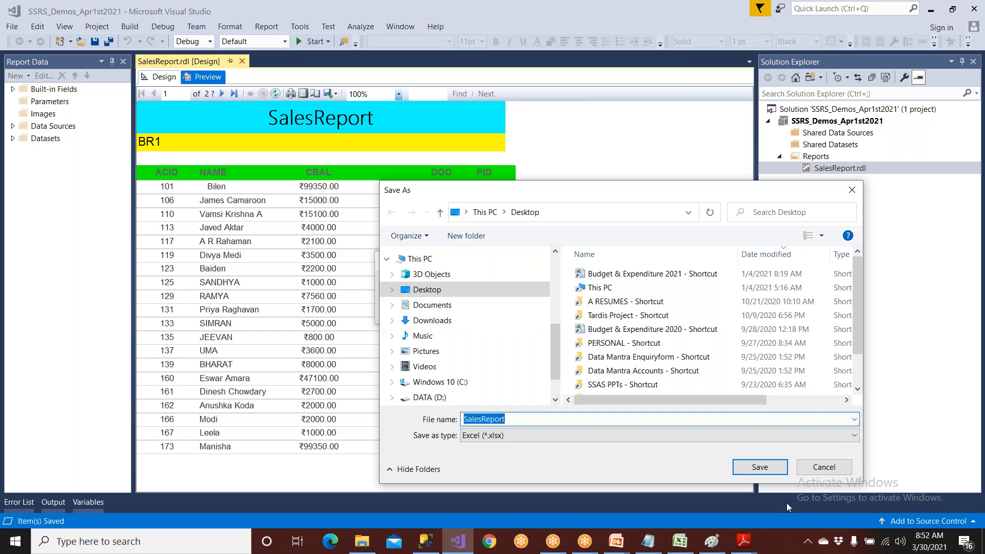
click(761, 467)
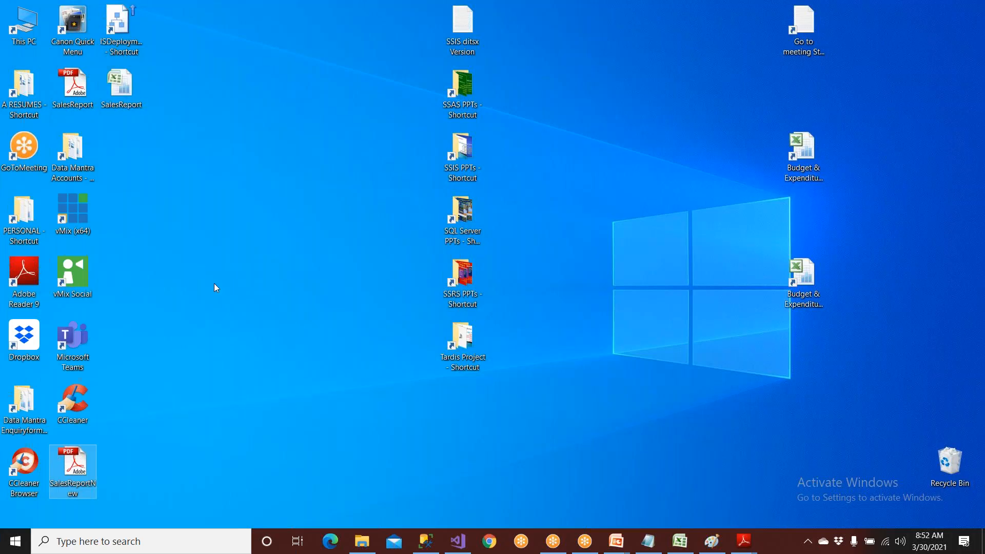
Open the exported SalesReport workbook from the desktop in Excel and examine the branch data on Sheet1 through Sheet9.
double_click(128, 85)
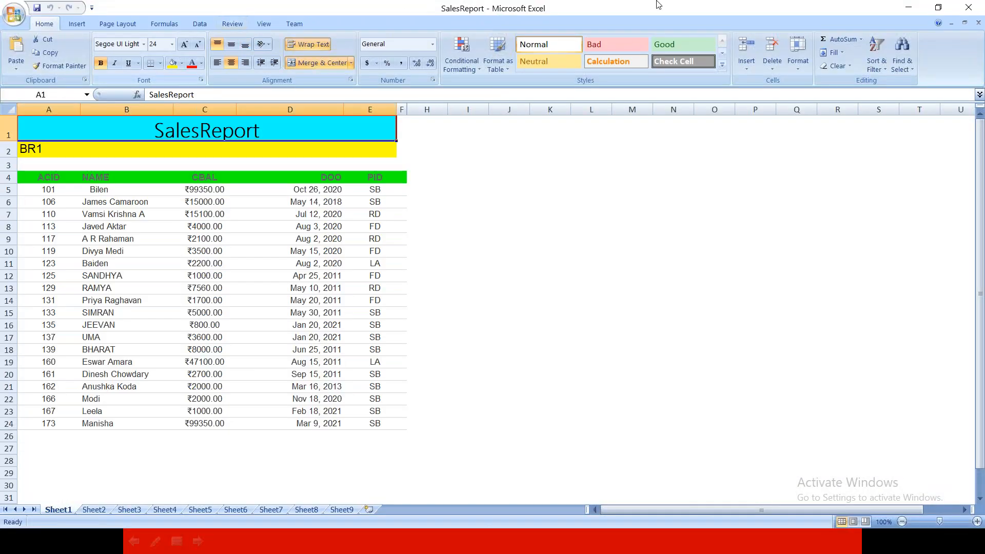
click(94, 510)
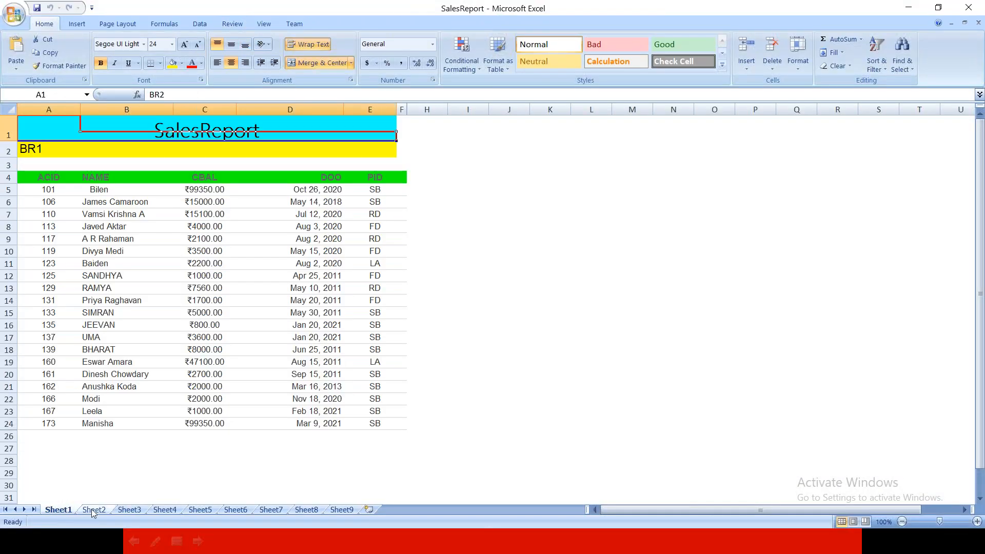
click(129, 509)
click(160, 511)
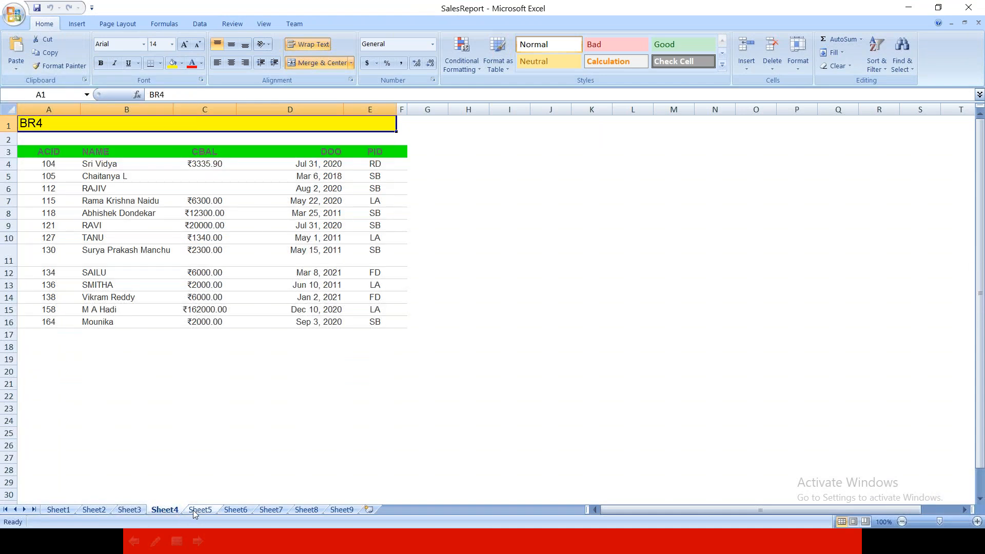
click(201, 511)
click(236, 510)
click(271, 510)
click(306, 510)
click(344, 510)
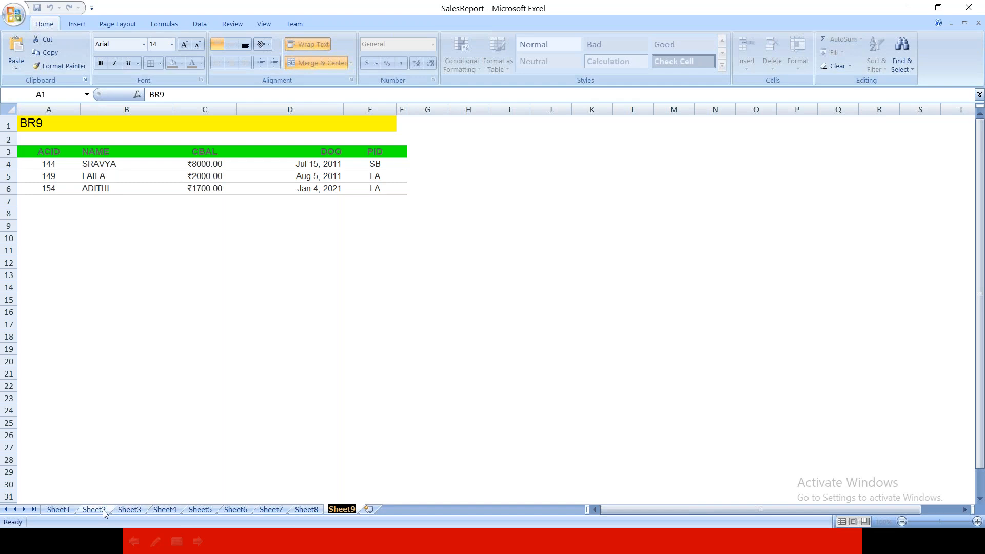
Compare the branch headings and sheet names of Sheet1 and Sheet2, and close the SalesReport workbook.
click(58, 509)
click(35, 150)
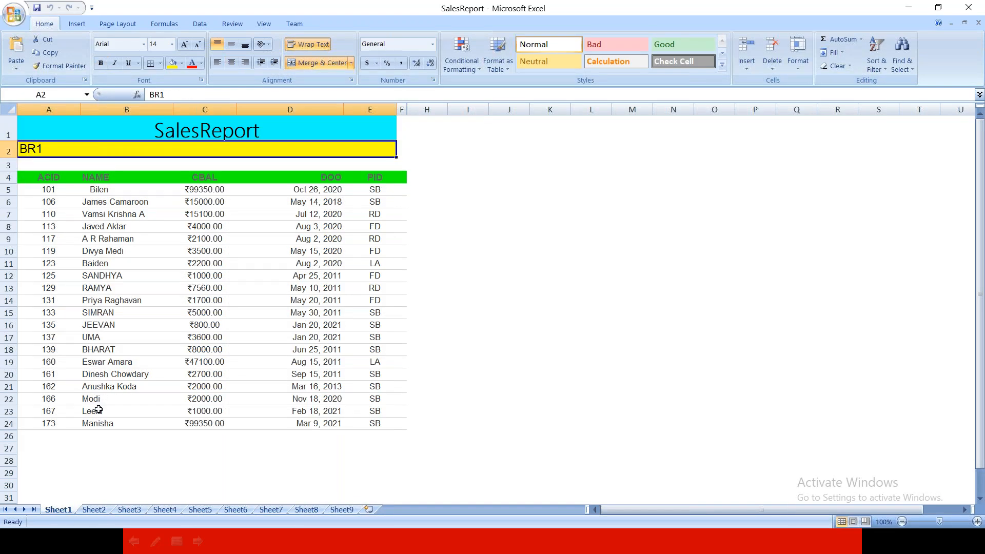
click(99, 501)
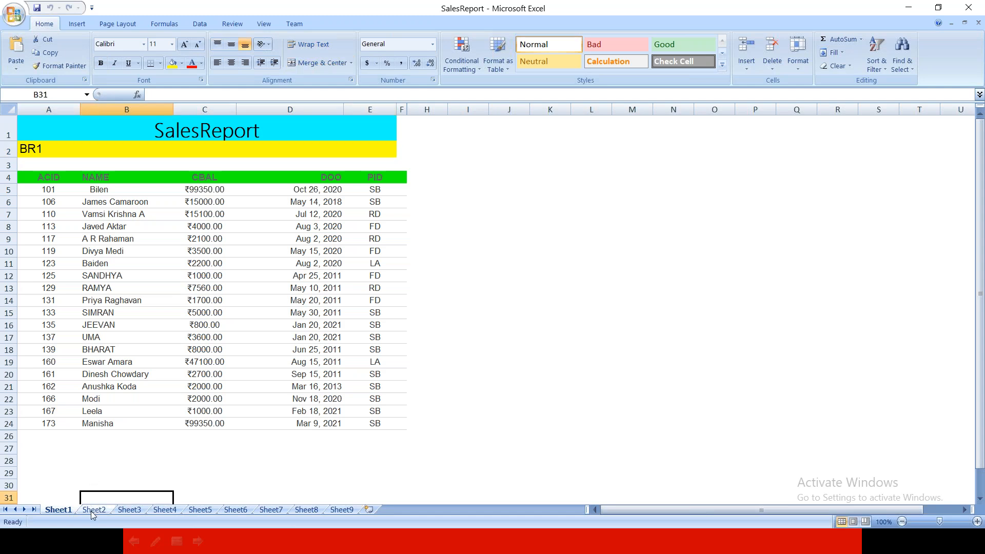
click(93, 510)
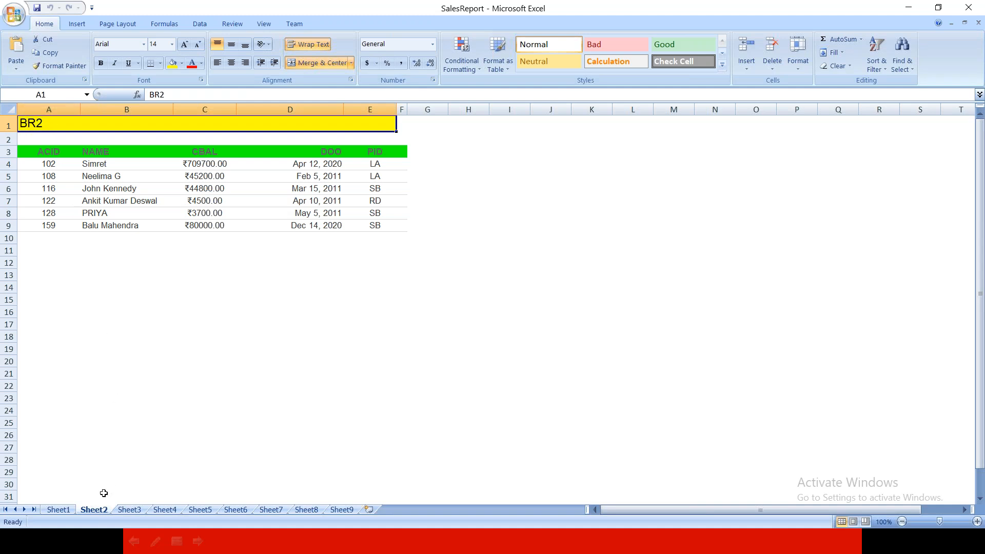
double_click(100, 512)
click(198, 362)
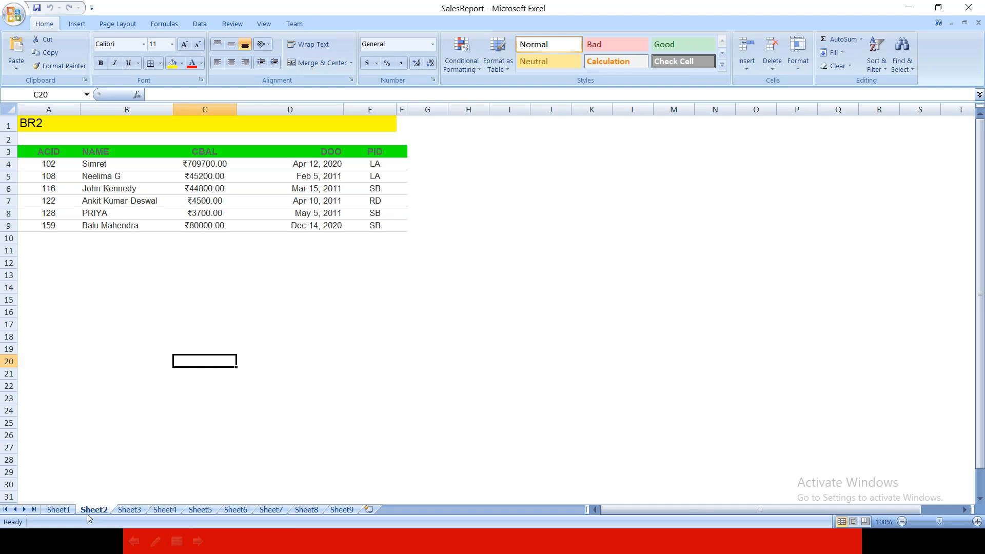
key(super)
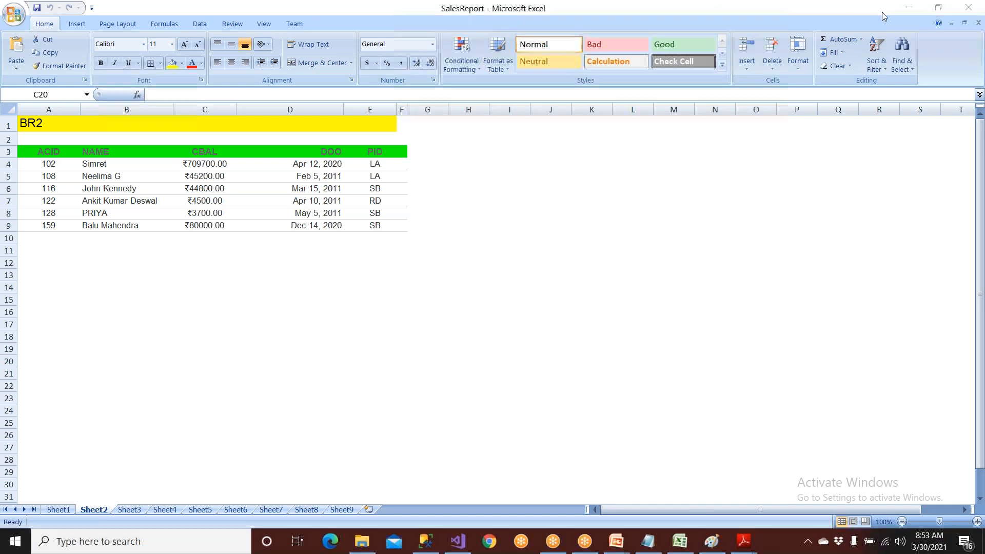
click(968, 7)
click(484, 302)
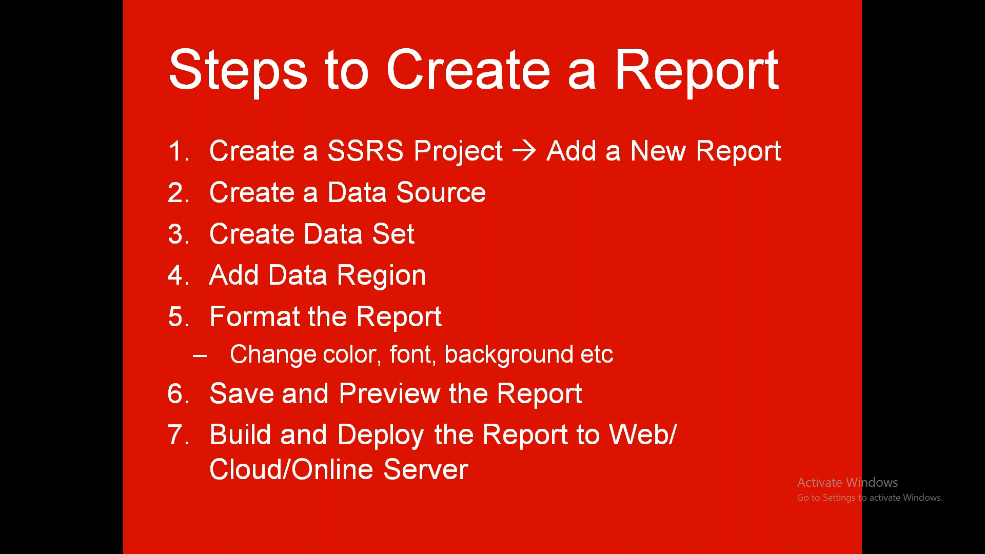
Switch to Visual Studio and, in the SalesReport design, select the table's details row group.
key(super)
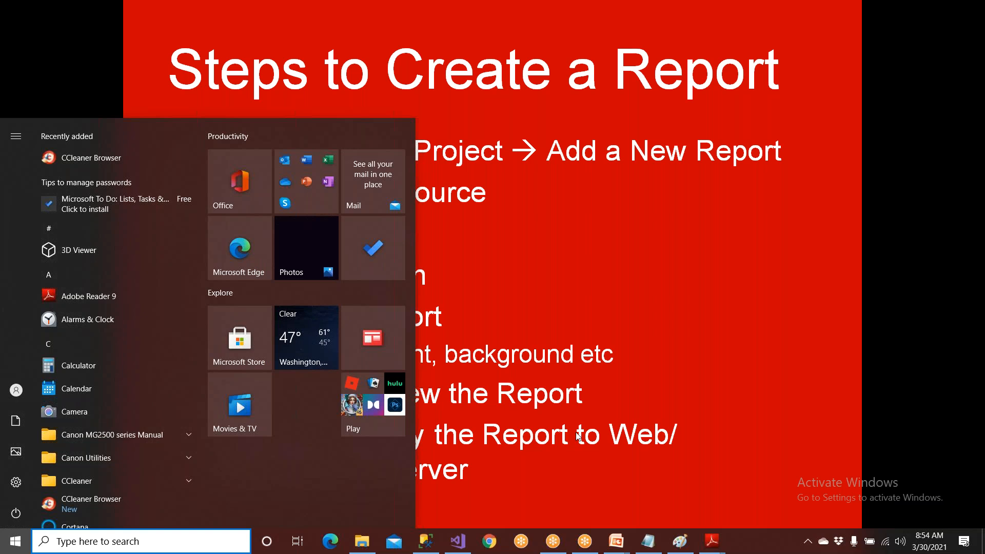
click(458, 545)
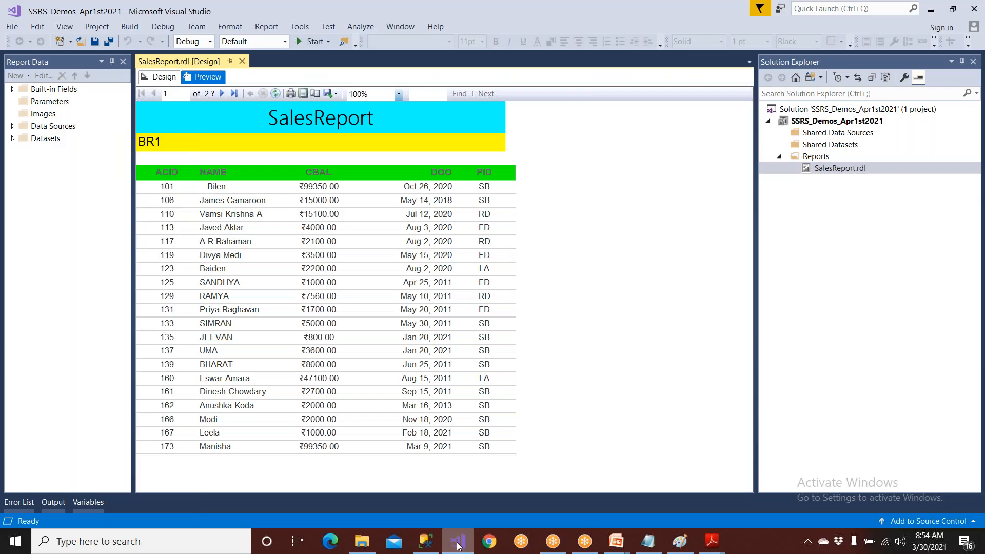
click(159, 78)
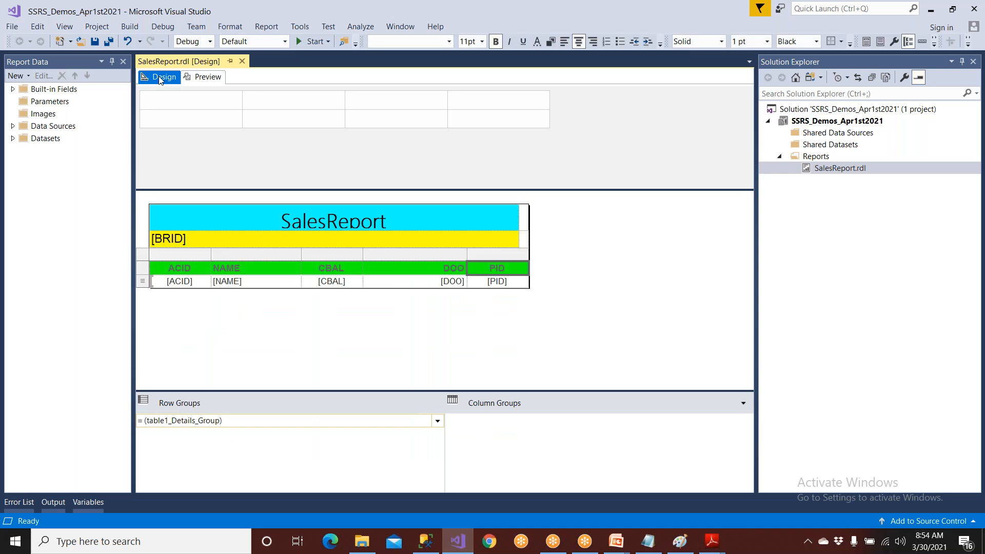
click(169, 272)
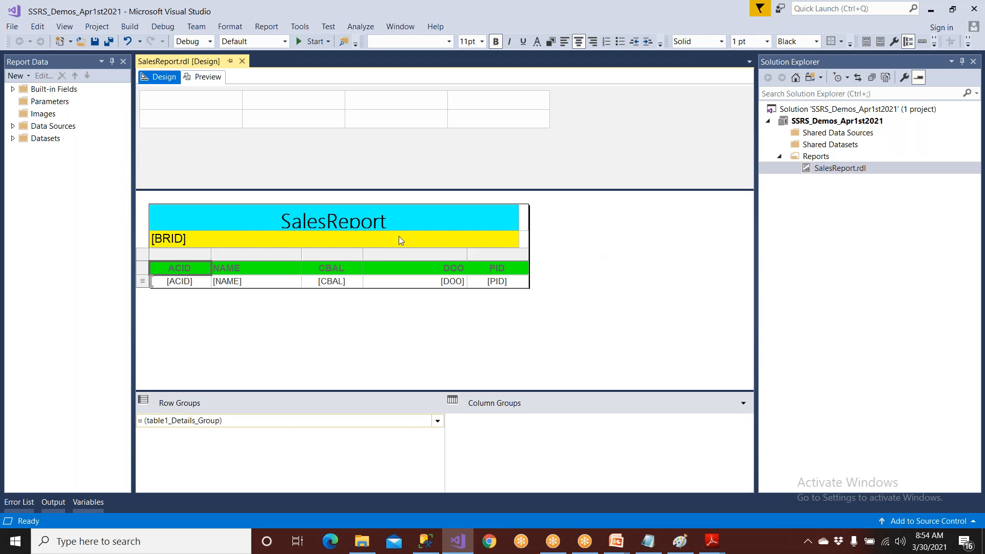
click(223, 423)
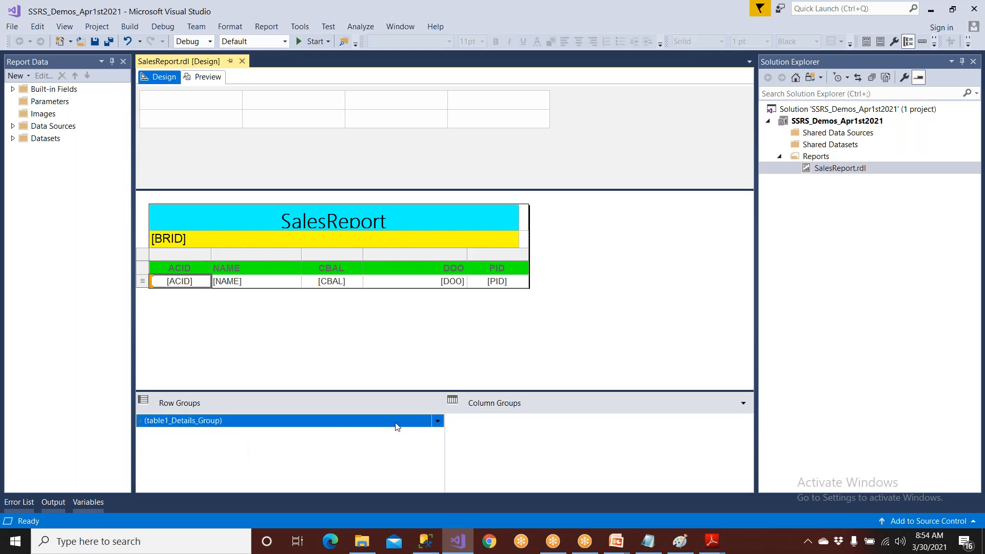
Set the details group's PageName property to the First(BRID) field expression from DataSet1 and save the report.
key(F4)
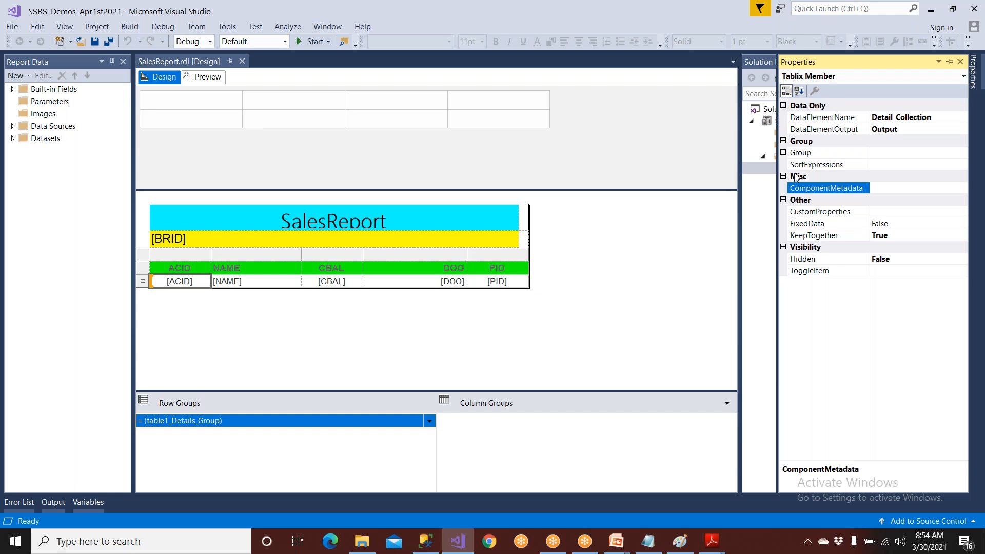
click(783, 153)
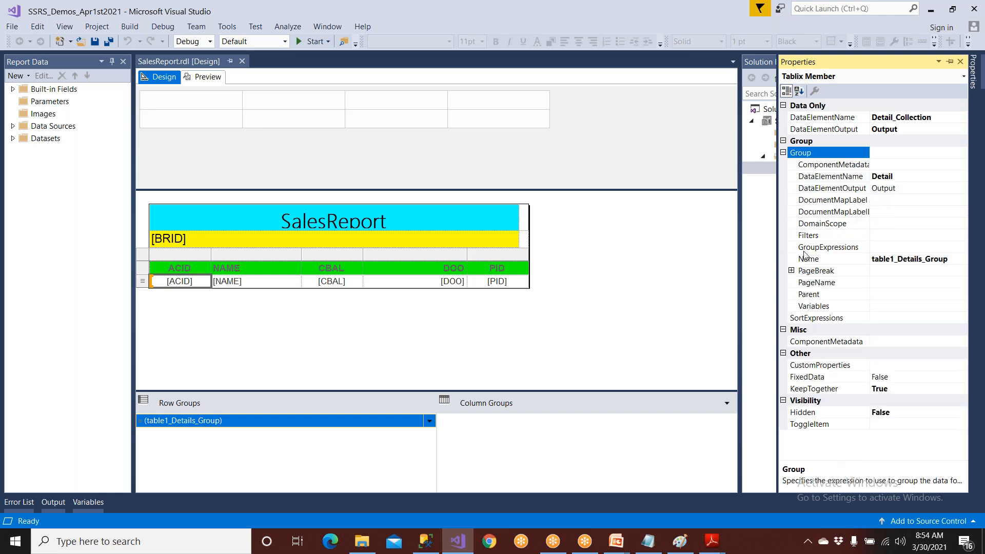
click(822, 282)
click(960, 284)
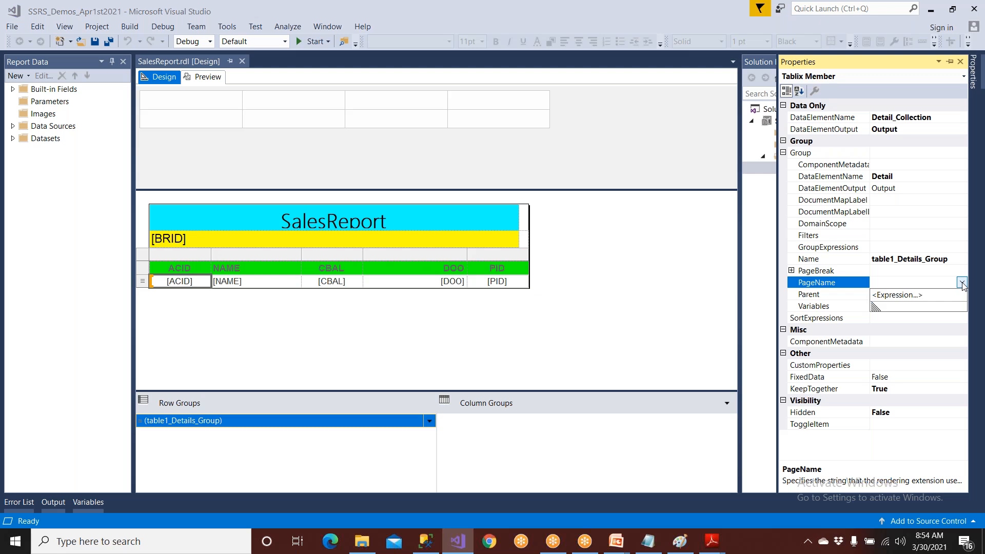
click(930, 296)
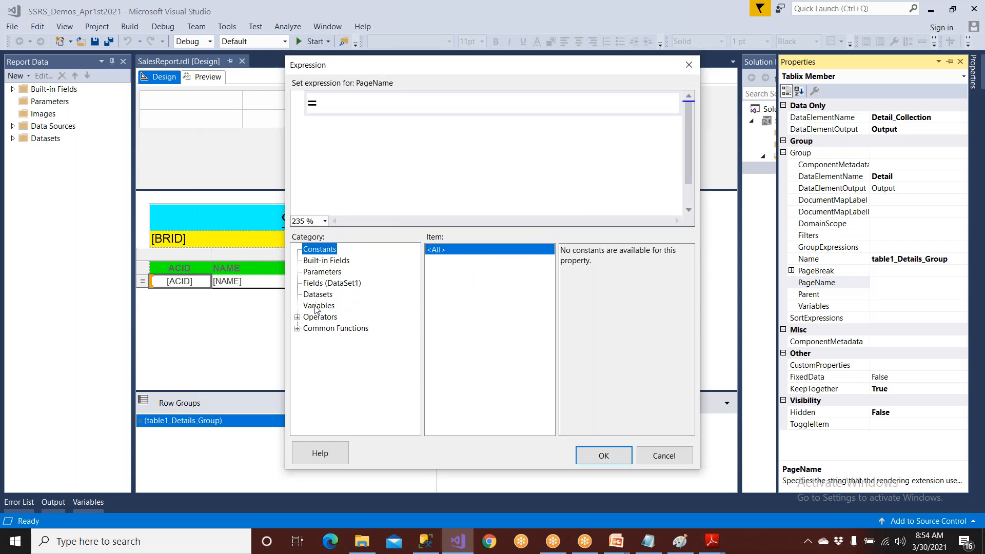
click(320, 283)
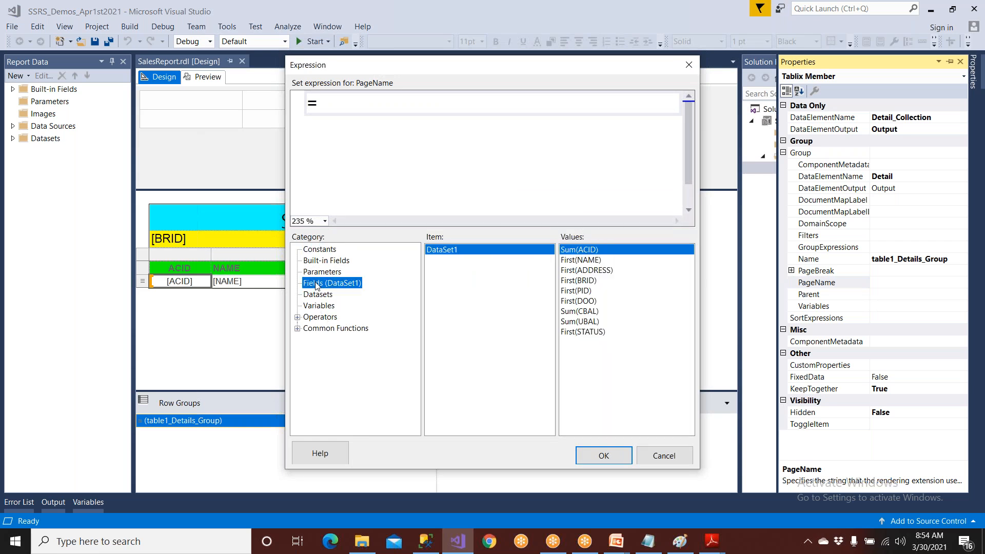
double_click(569, 281)
click(599, 456)
click(96, 41)
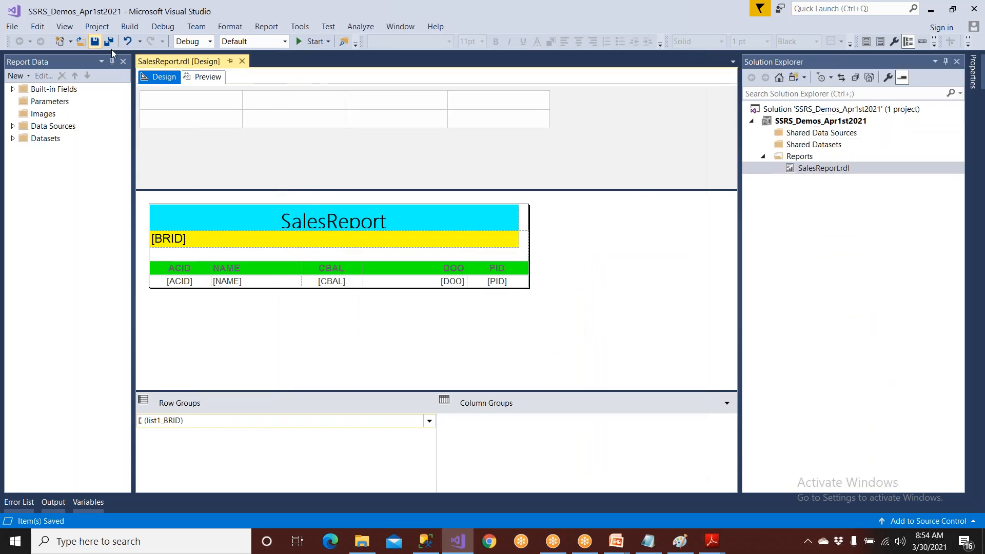
Preview the report and export it to the Desktop as an Excel workbook named SalesReportNew.
click(205, 76)
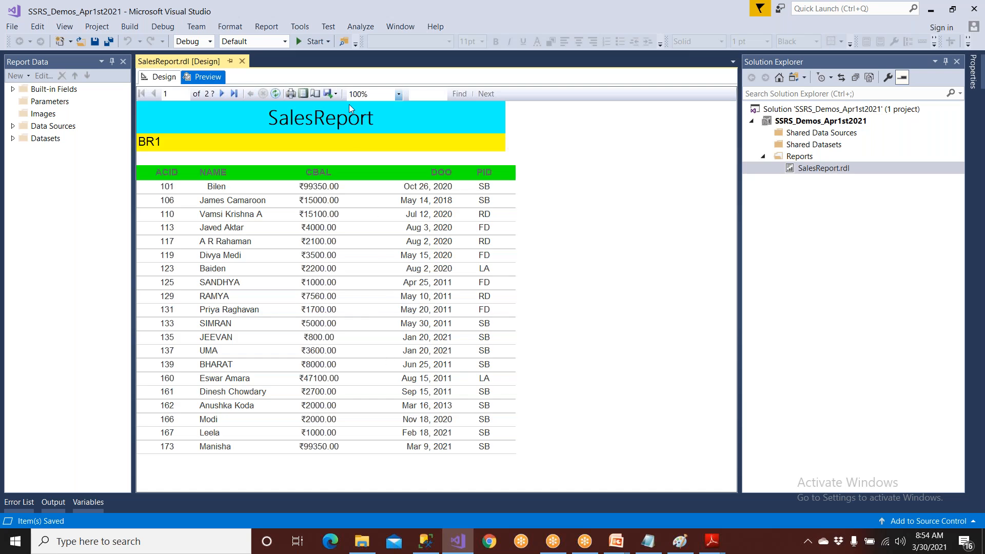
click(328, 93)
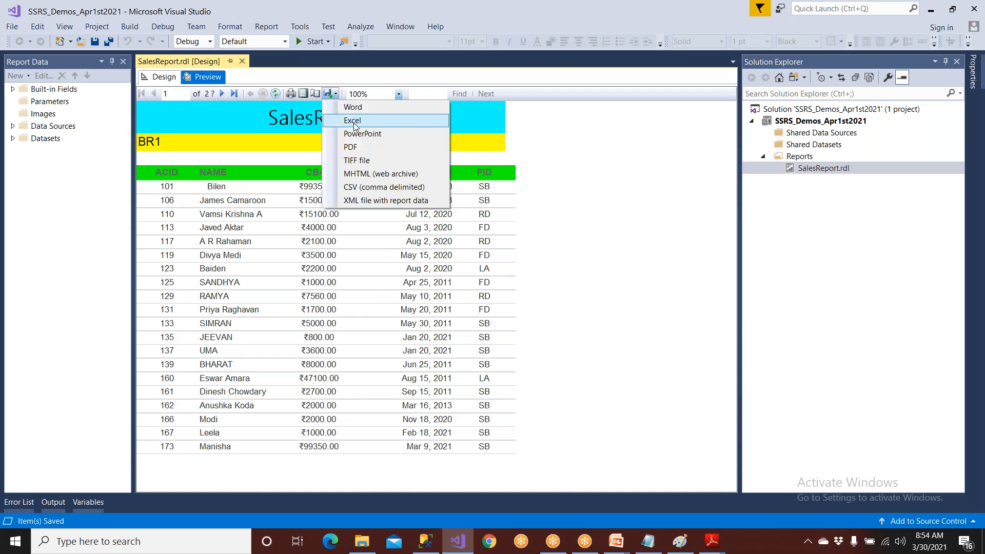
click(347, 121)
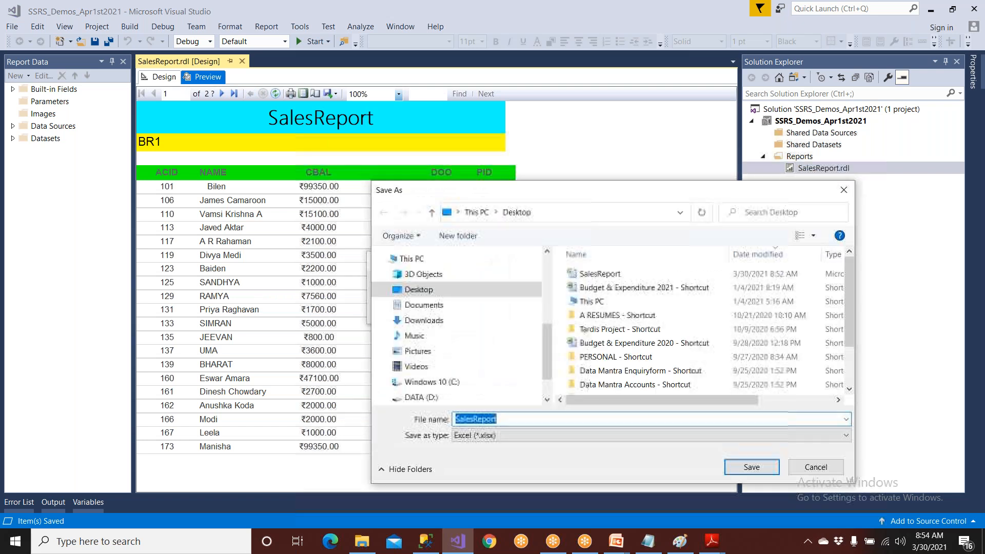
click(524, 418)
text(New)
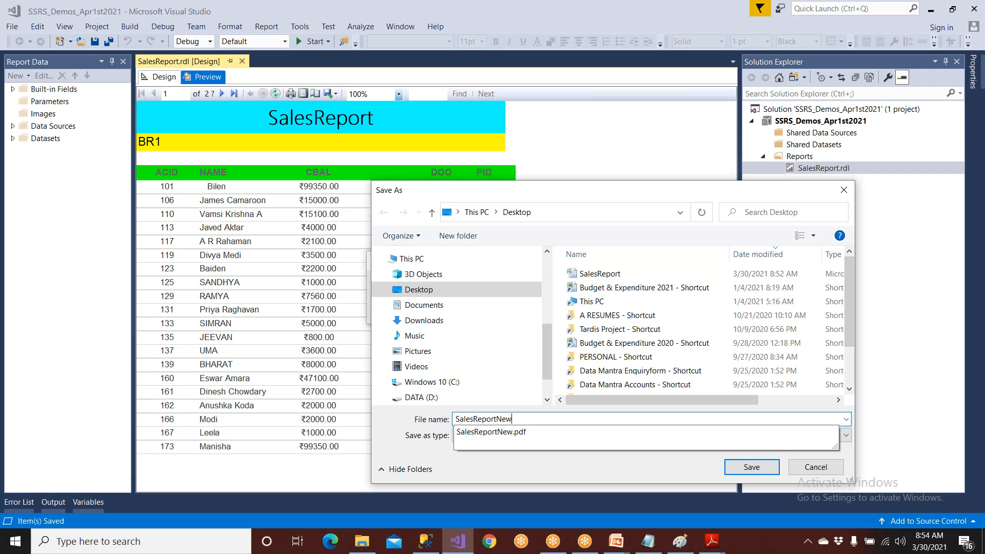
click(751, 467)
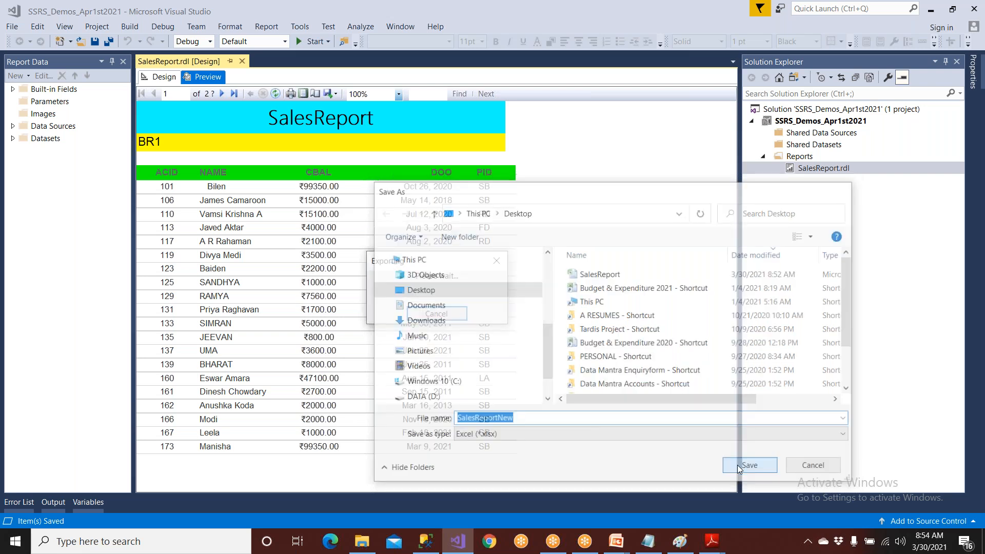
Open the SalesReportNew workbook from the Windows desktop in Excel and examine the branch sheets BR1 through BR9.
click(983, 543)
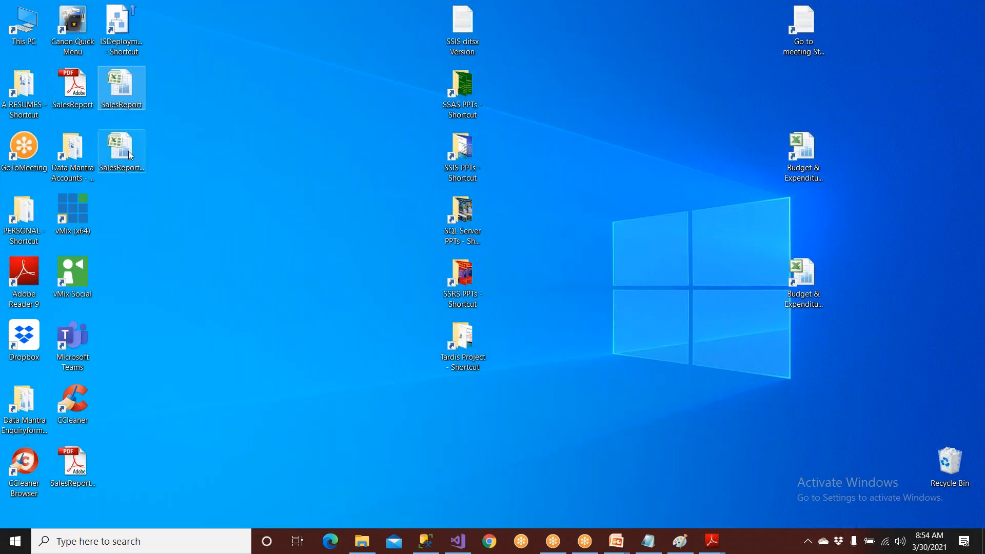
click(128, 150)
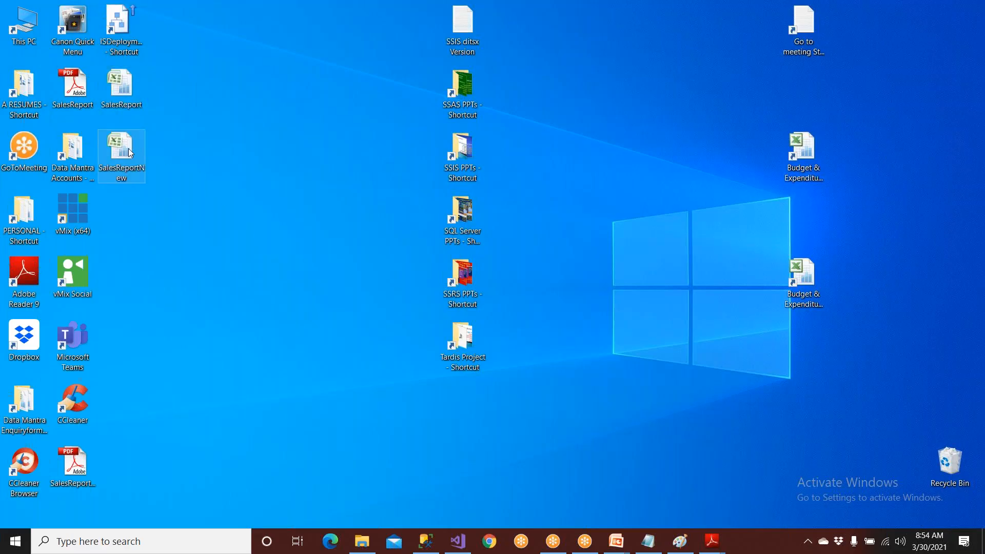
double_click(128, 149)
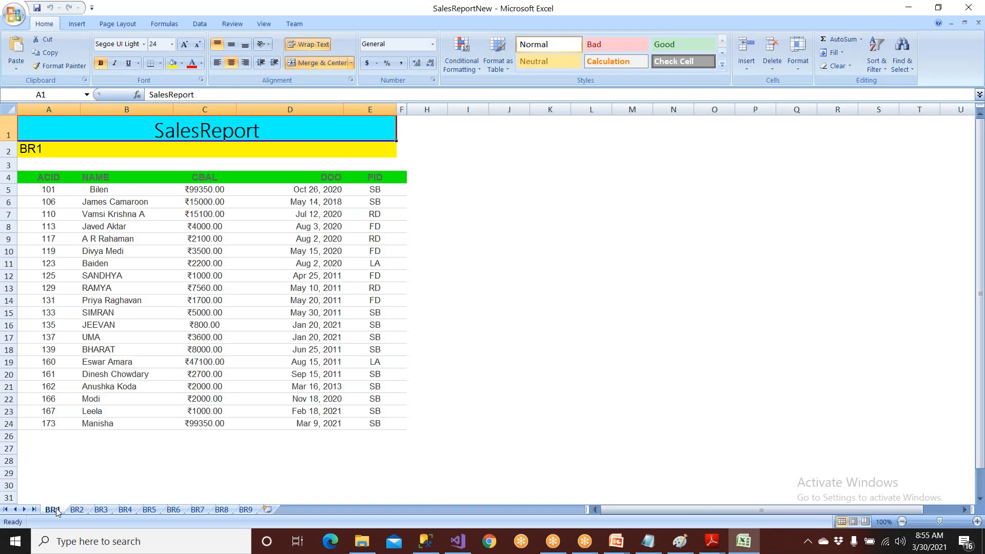
click(77, 510)
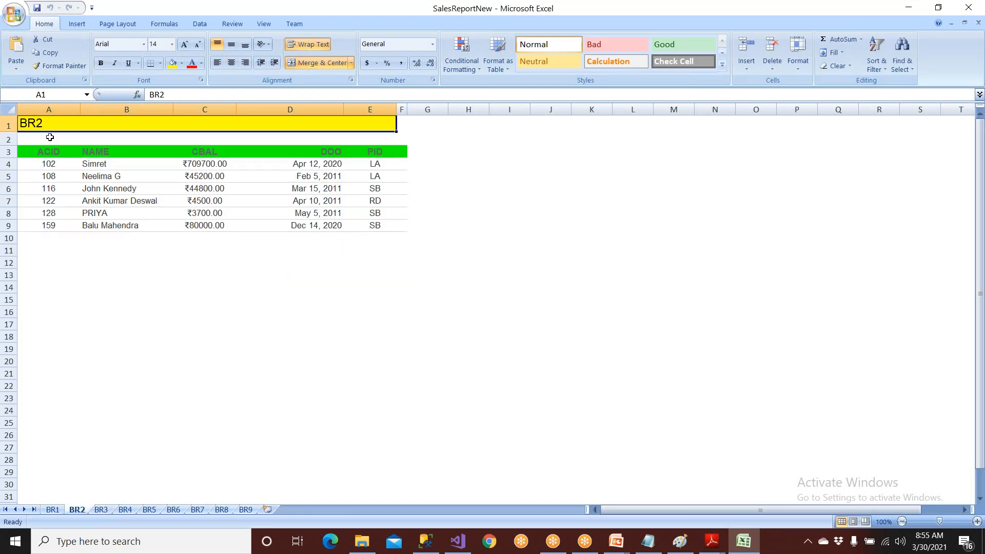
click(102, 510)
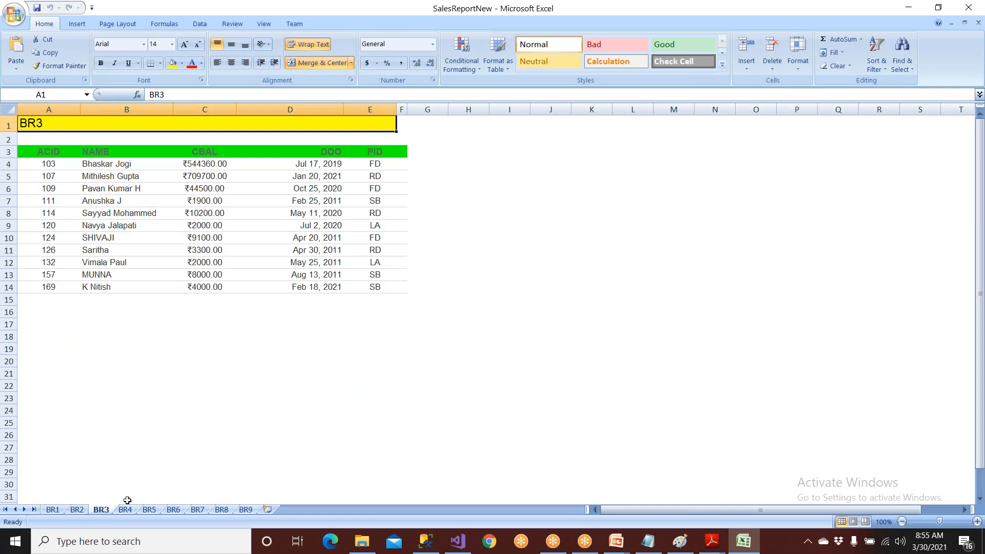
click(125, 509)
click(149, 509)
click(173, 509)
click(198, 509)
click(222, 509)
click(246, 509)
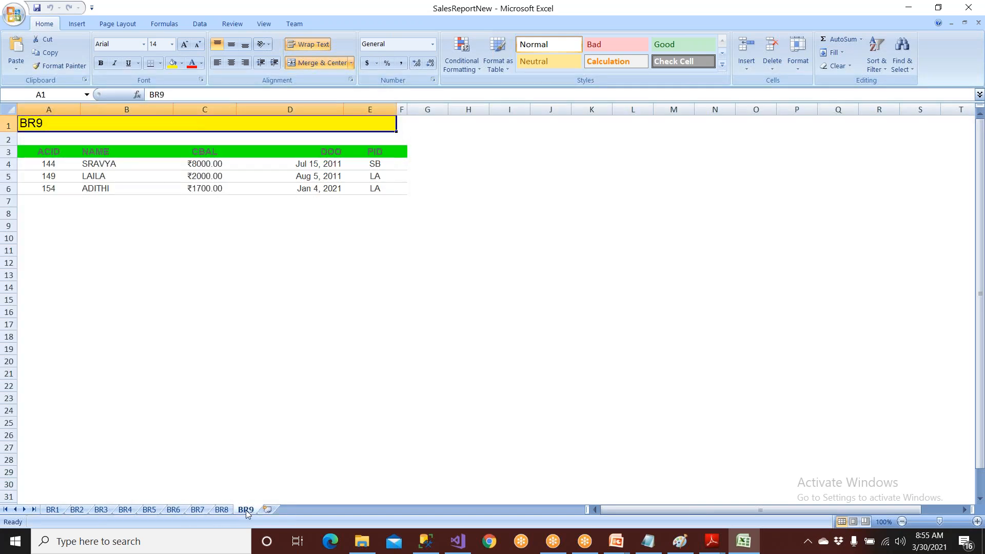
Check the sheet names against the branch headings on sheets BR8, BR7, BR1 and BR2.
click(222, 509)
click(197, 509)
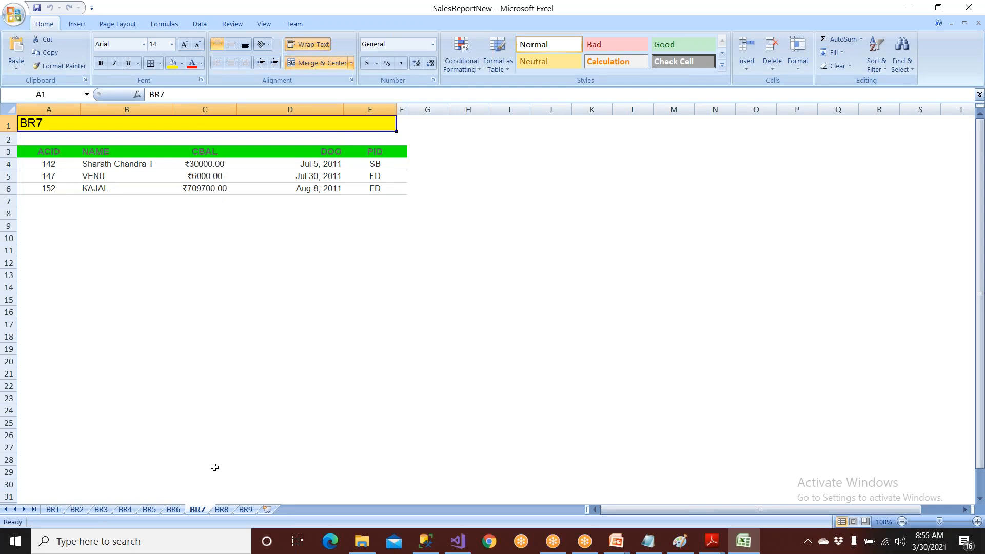
click(54, 509)
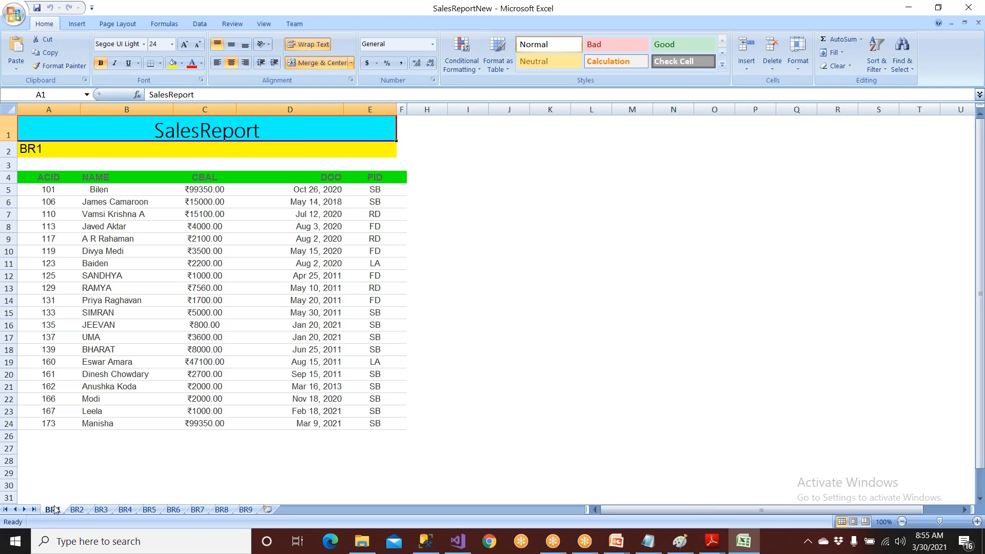
click(78, 510)
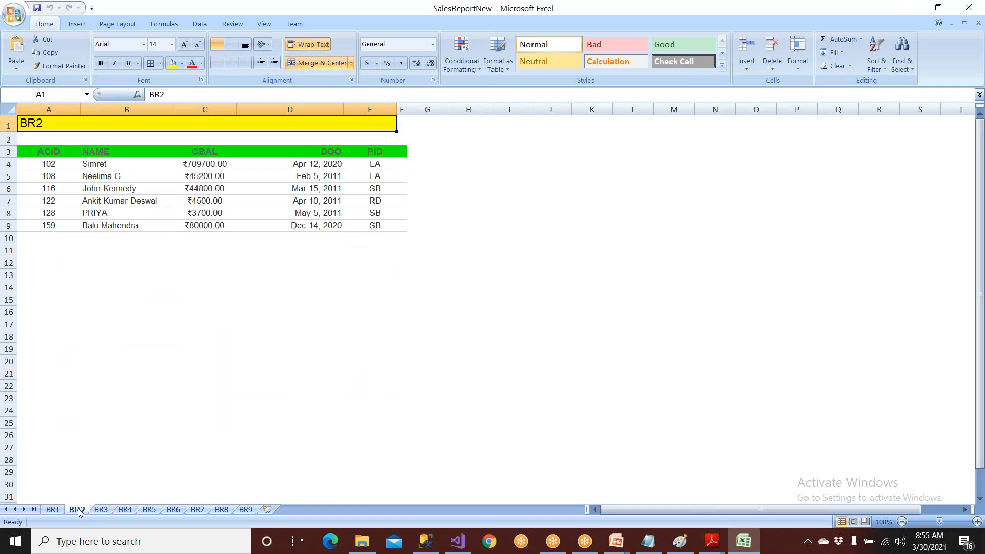
Switch back to Visual Studio, open the XML code of SalesReport.rdl, and examine its data source, dataset and table definitions.
click(461, 550)
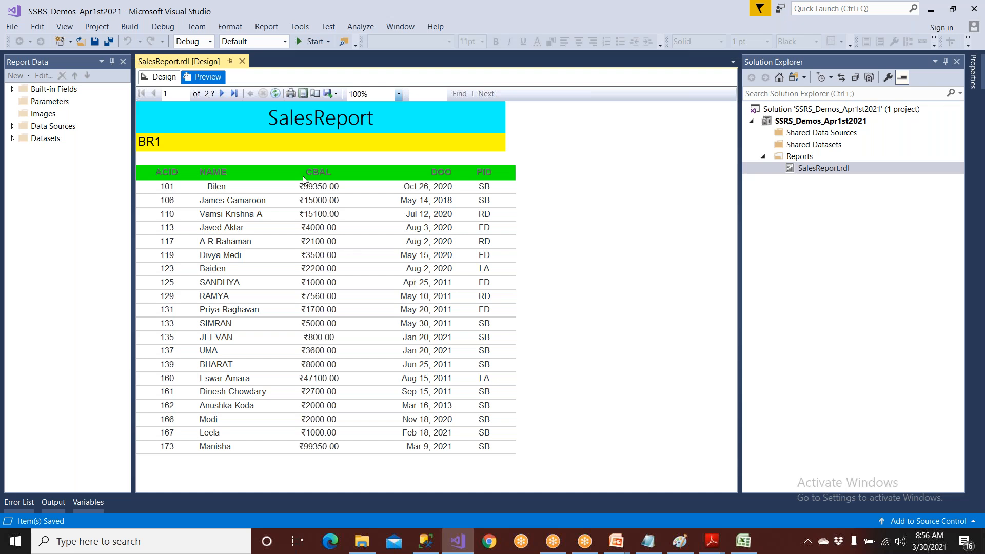
right_click(824, 169)
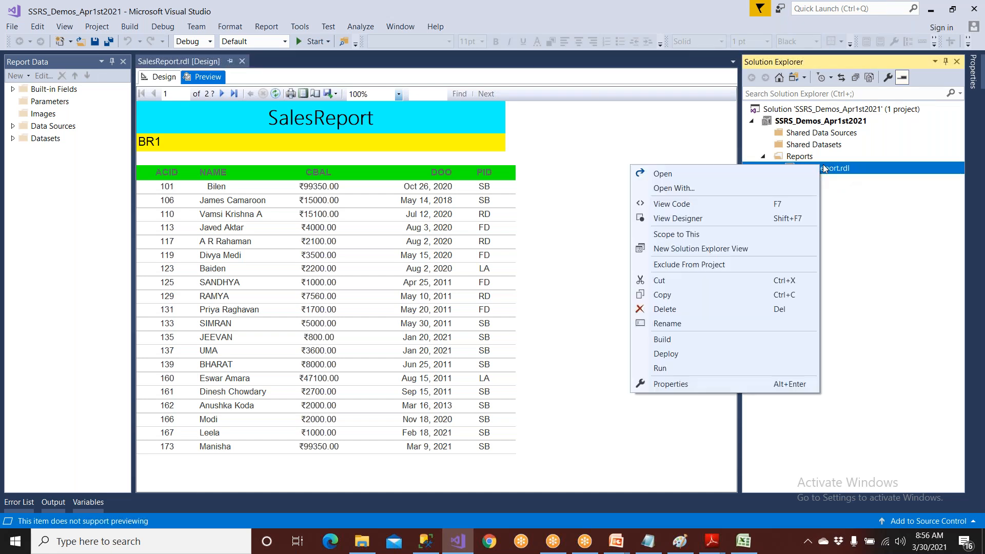
click(693, 205)
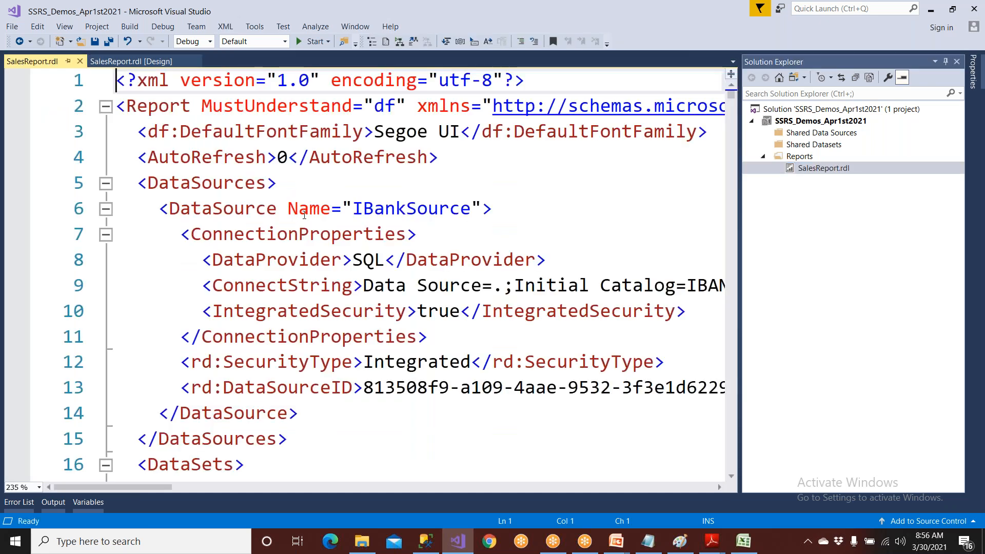
scroll(377, 211, down, 5)
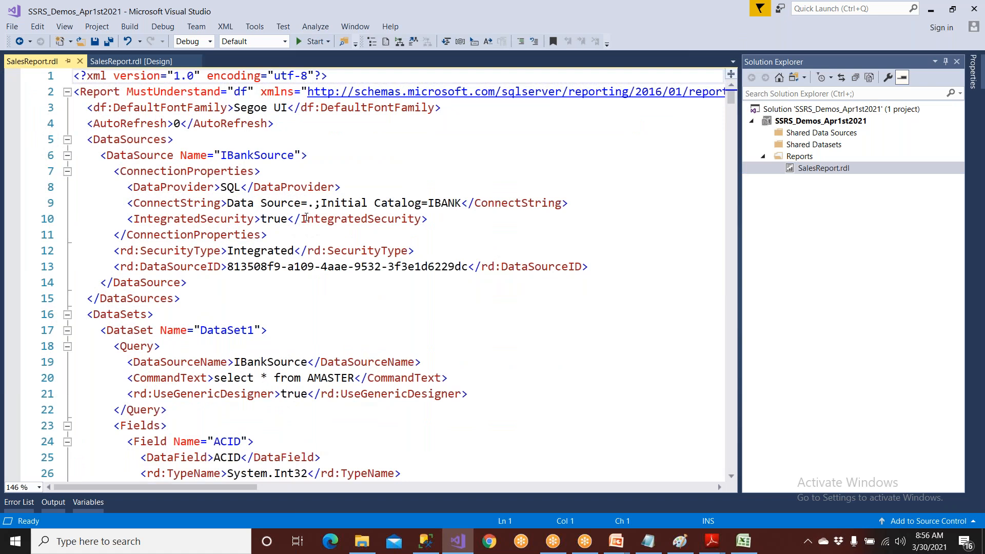
scroll(306, 217, down, 11)
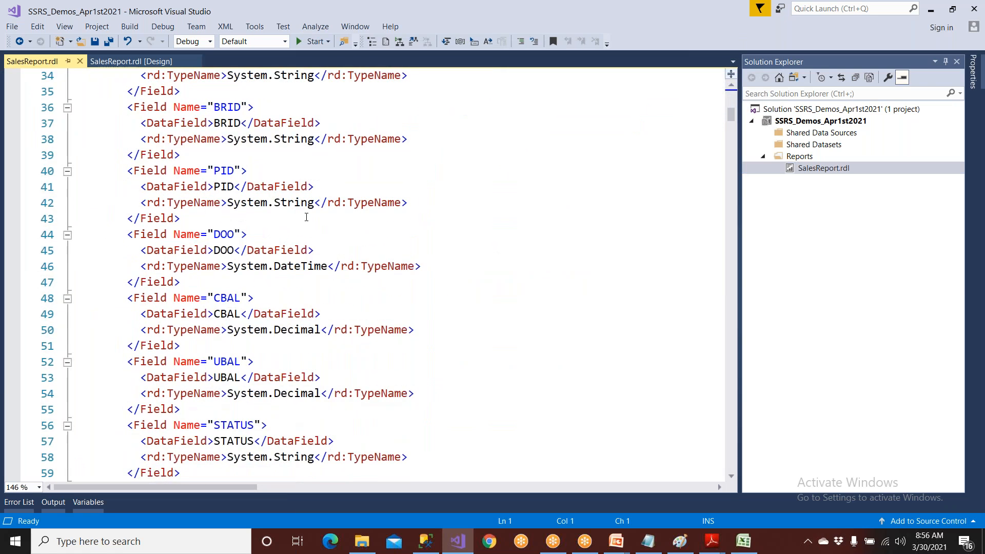
scroll(306, 218, down, 18)
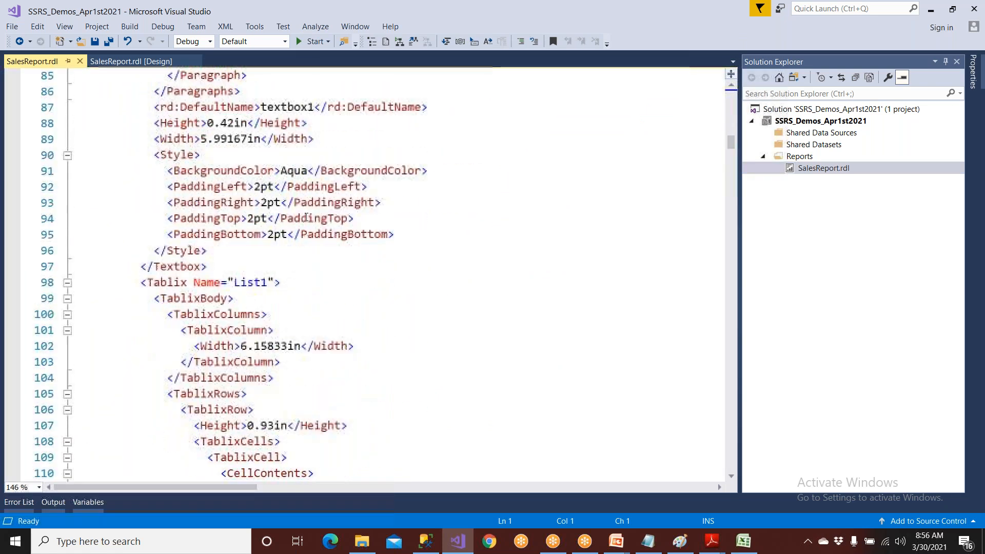
scroll(307, 218, down, 20)
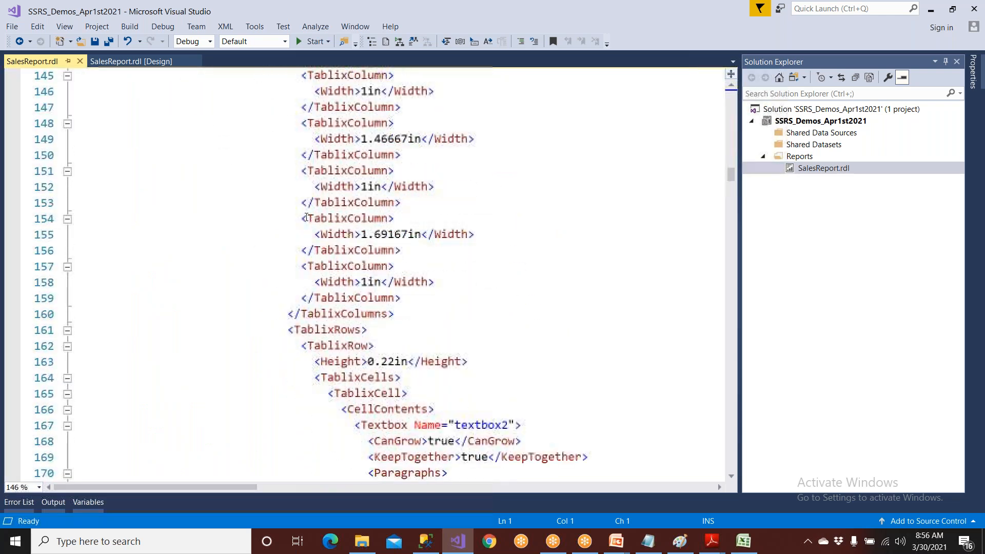
scroll(306, 217, down, 20)
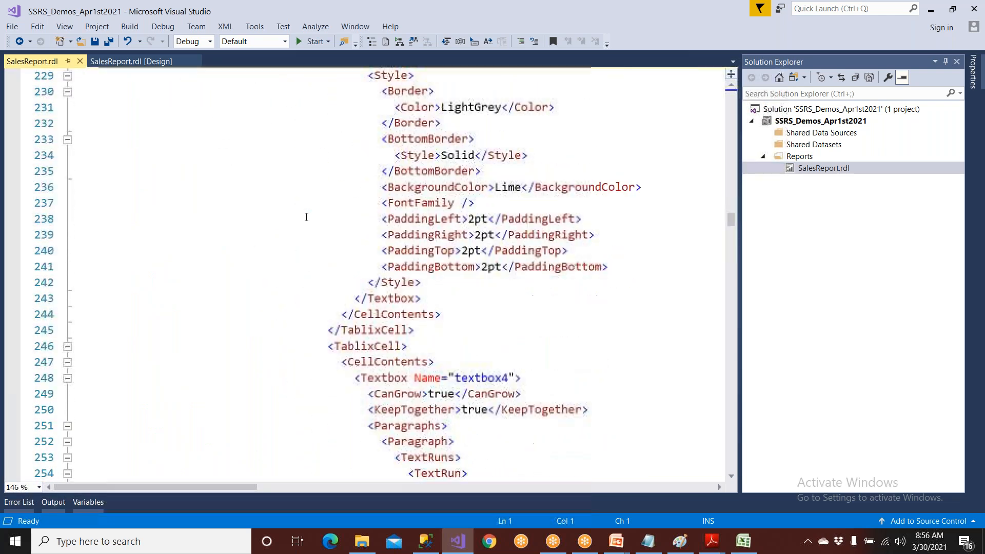
scroll(306, 217, down, 20)
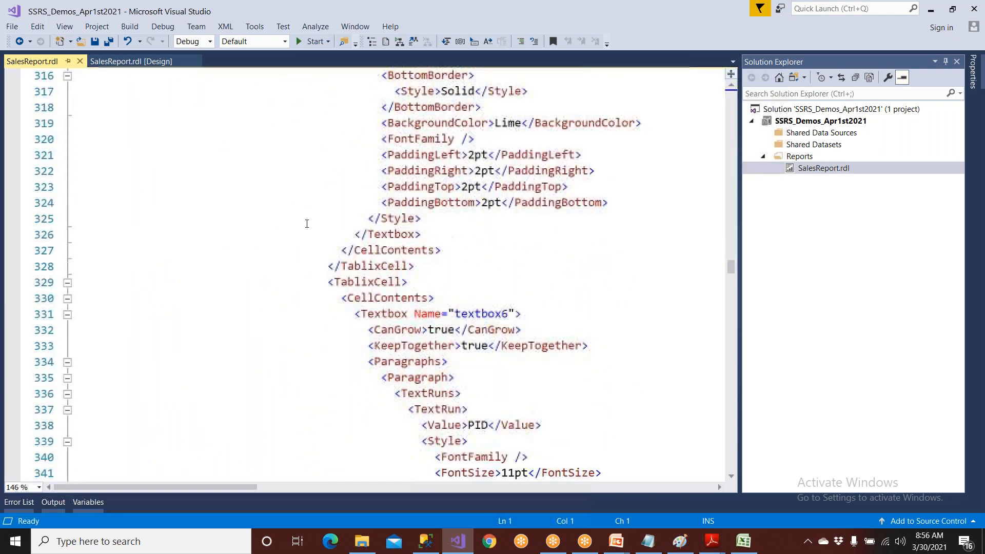
scroll(307, 224, down, 20)
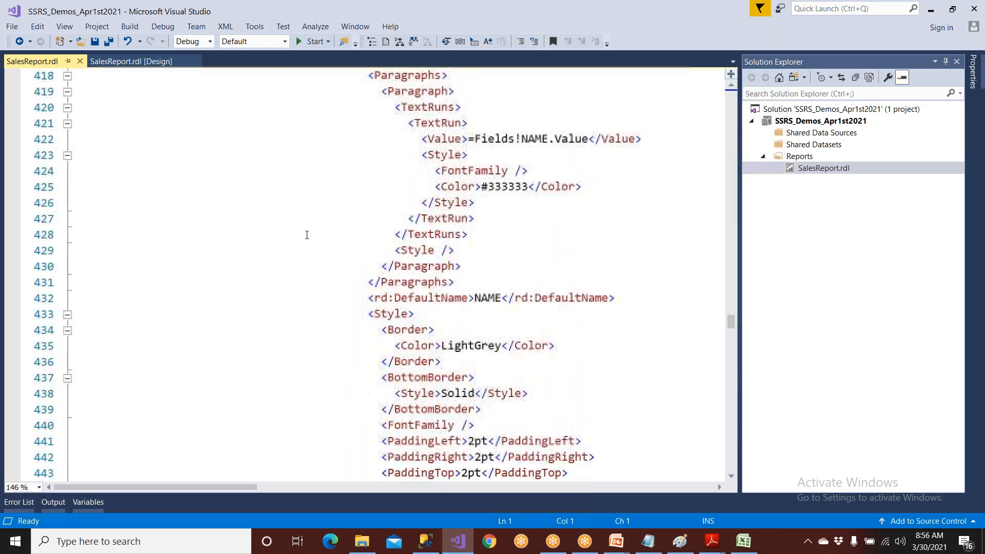
Examine the rest of the SalesReport.rdl code down to the closing Report tag and return to its beginning.
scroll(307, 235, down, 20)
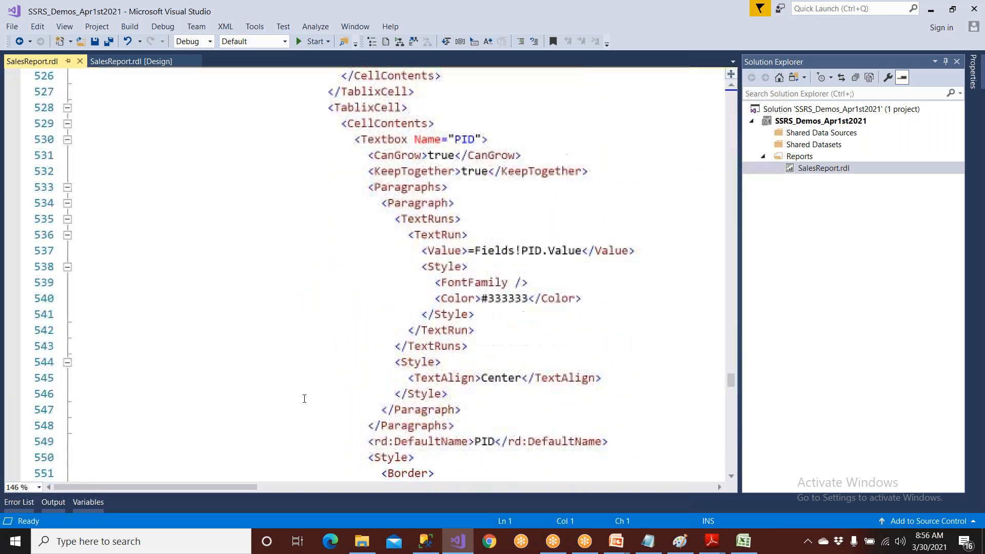
scroll(304, 399, down, 20)
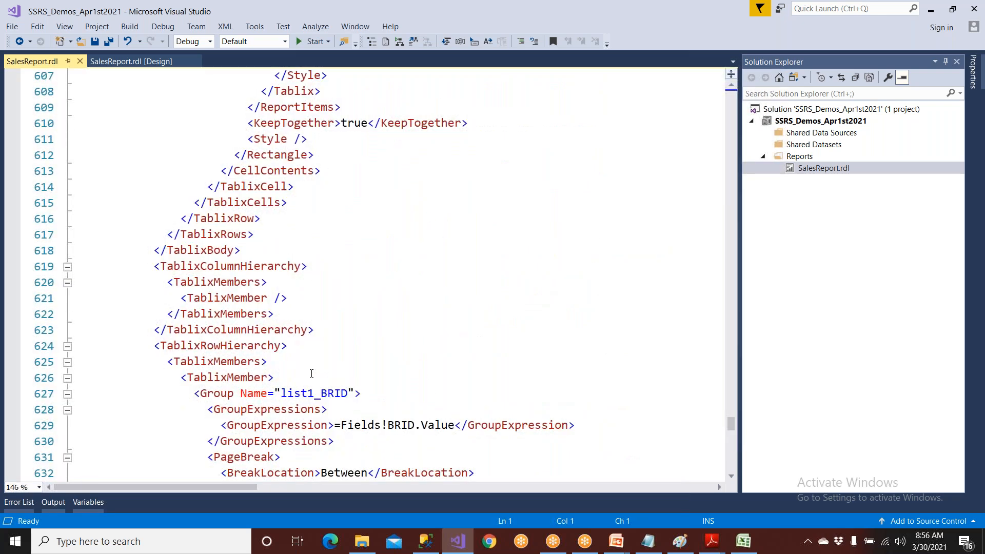
scroll(308, 369, down, 8)
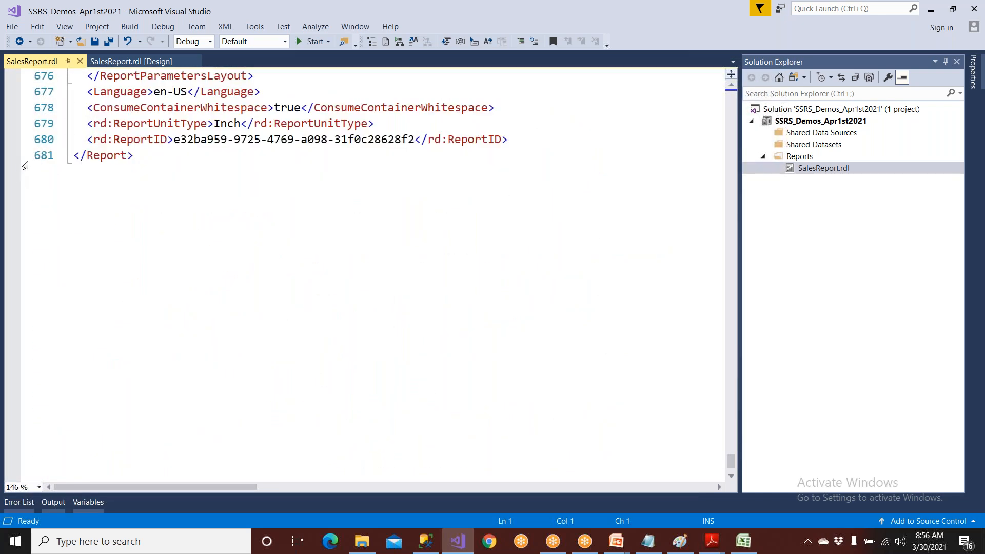
click(55, 157)
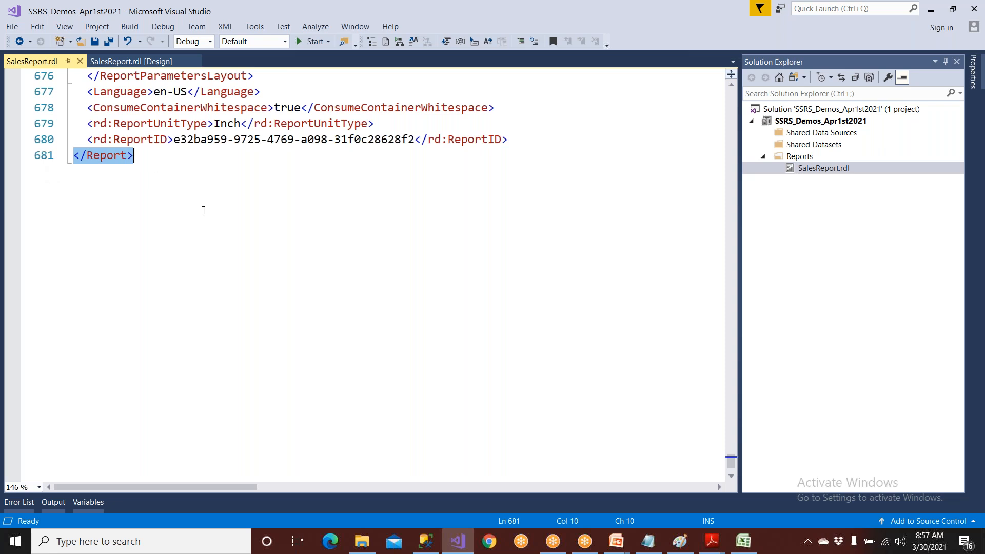
scroll(204, 211, up, 20)
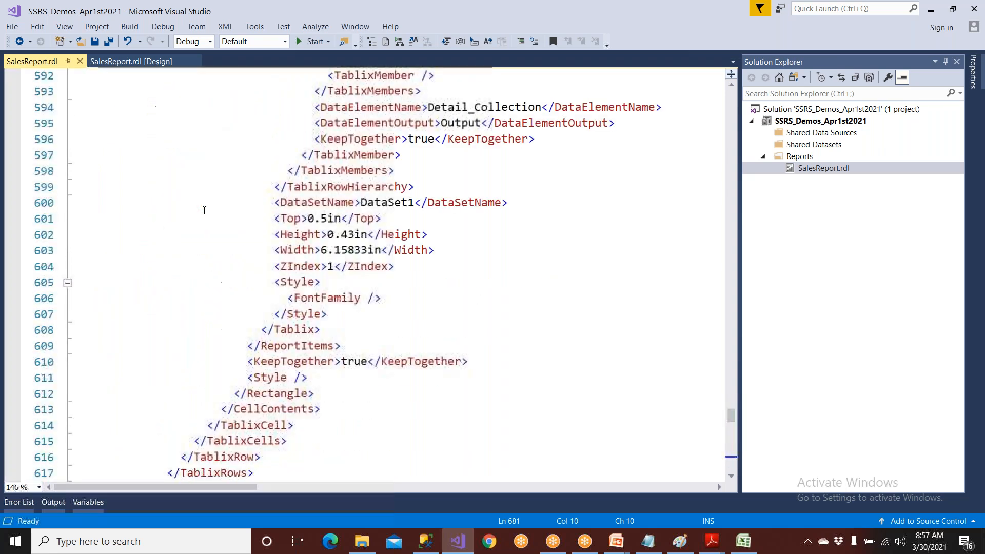
scroll(204, 210, up, 20)
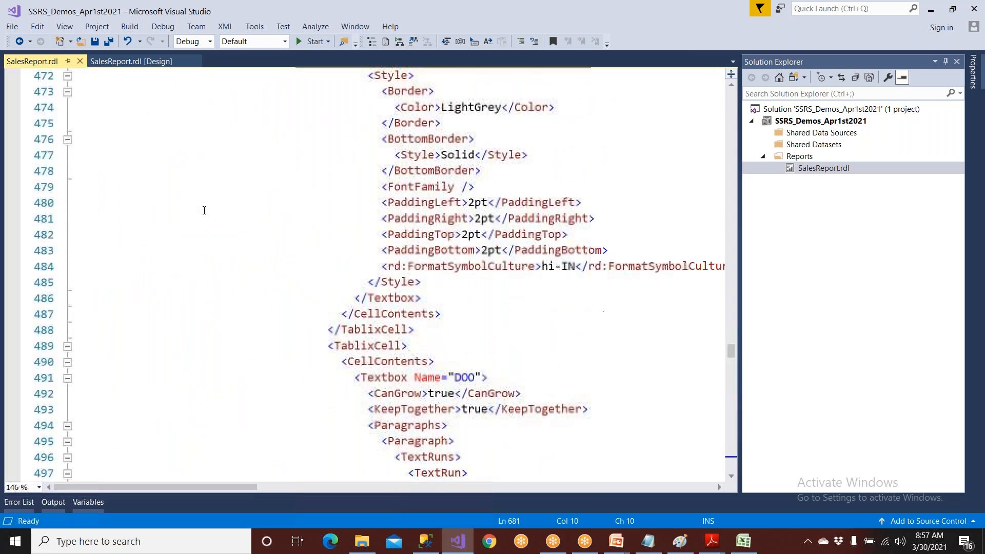
scroll(204, 211, up, 20)
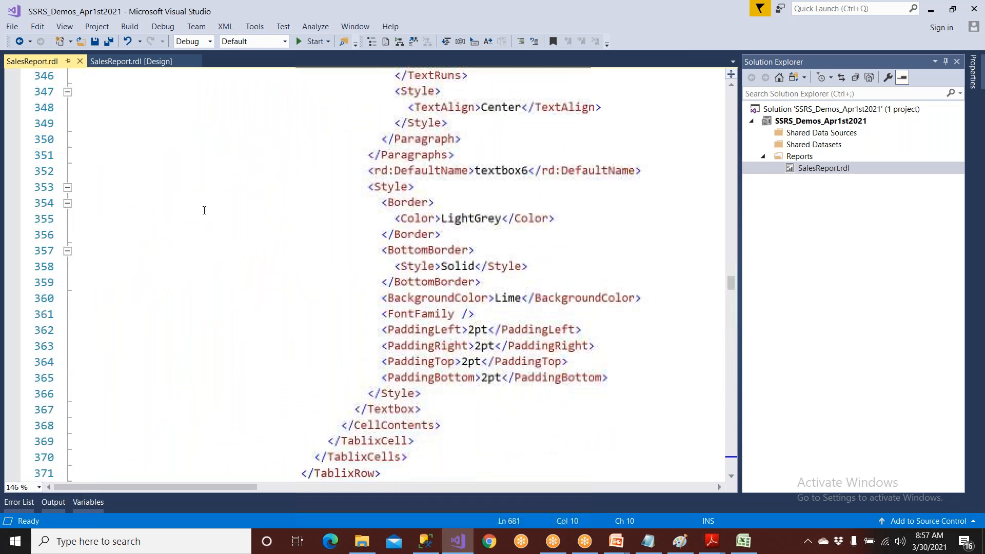
scroll(204, 210, up, 20)
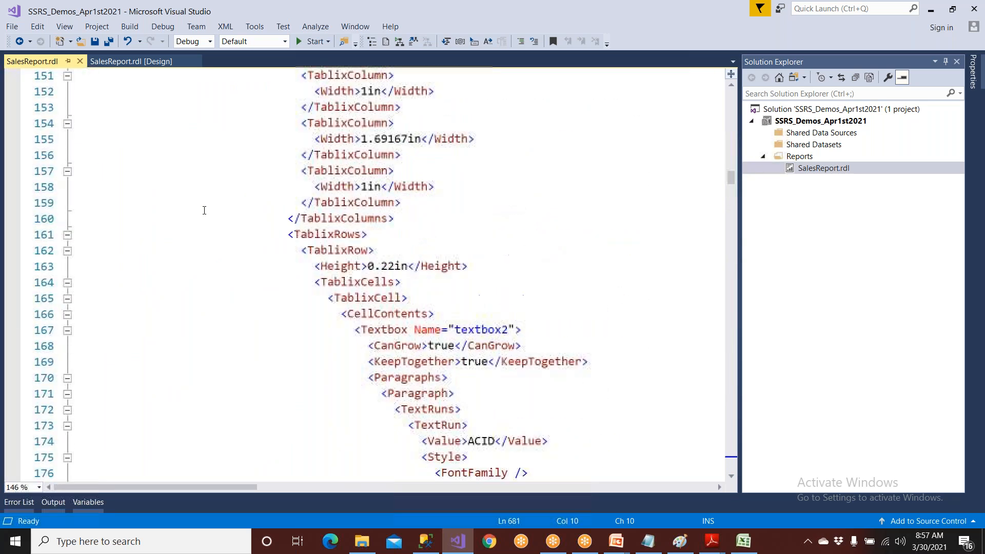
scroll(204, 210, up, 20)
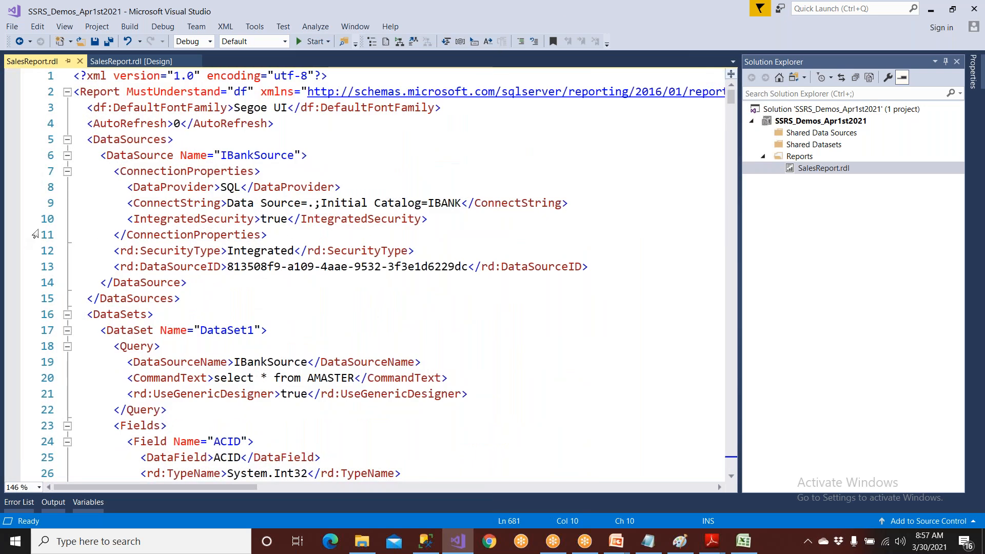
Collapse the DataSources, Query, Fields and ReportSections elements to outline the report's XML structure.
click(67, 172)
click(68, 156)
click(67, 140)
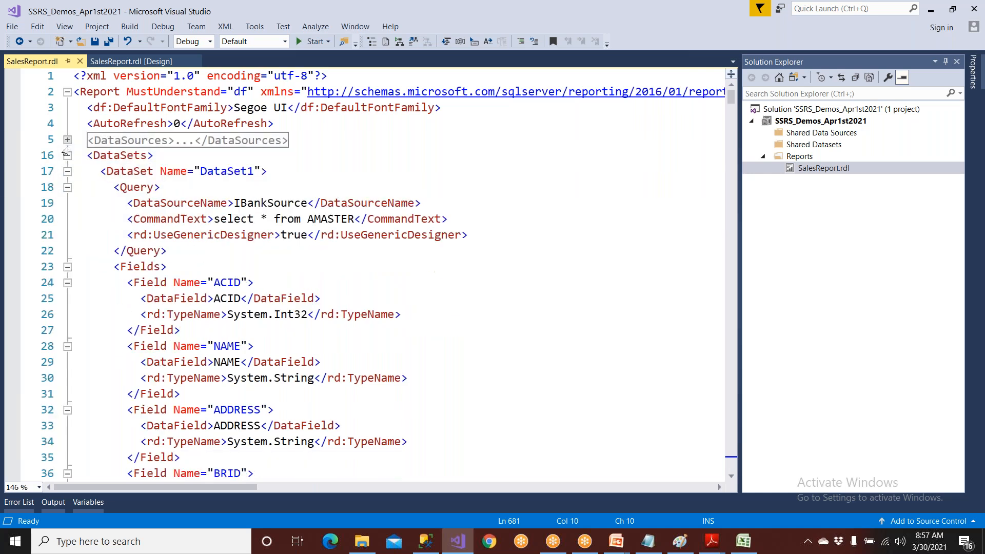
click(67, 187)
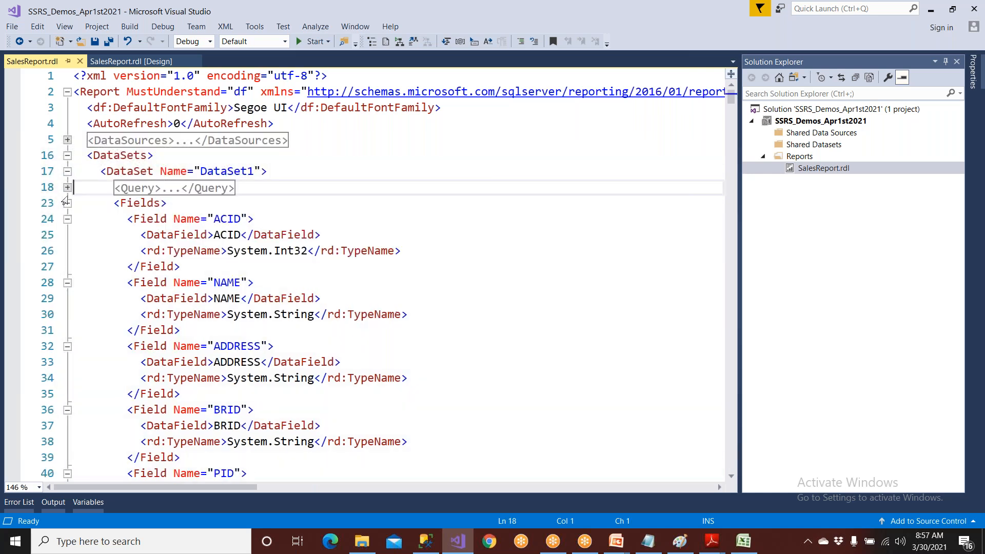
click(67, 203)
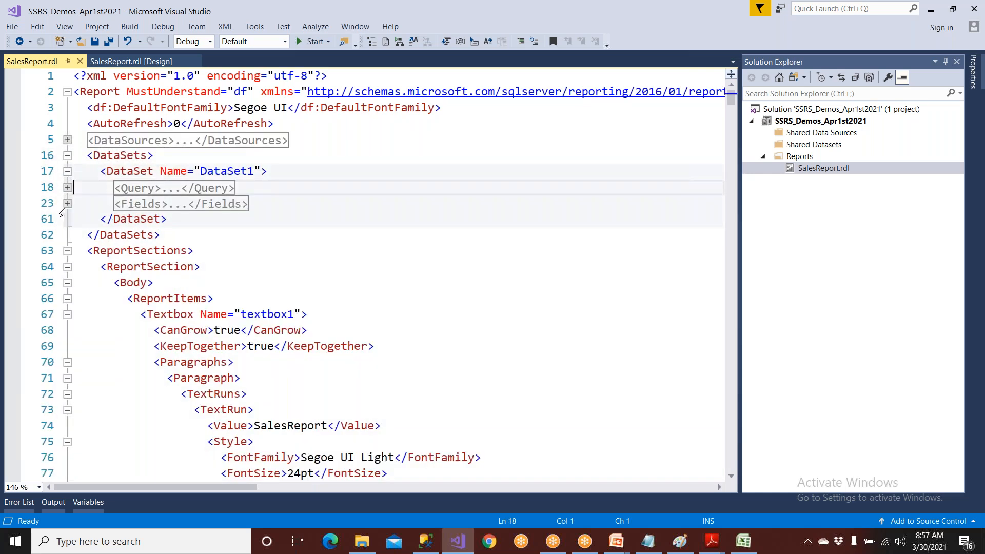
click(68, 251)
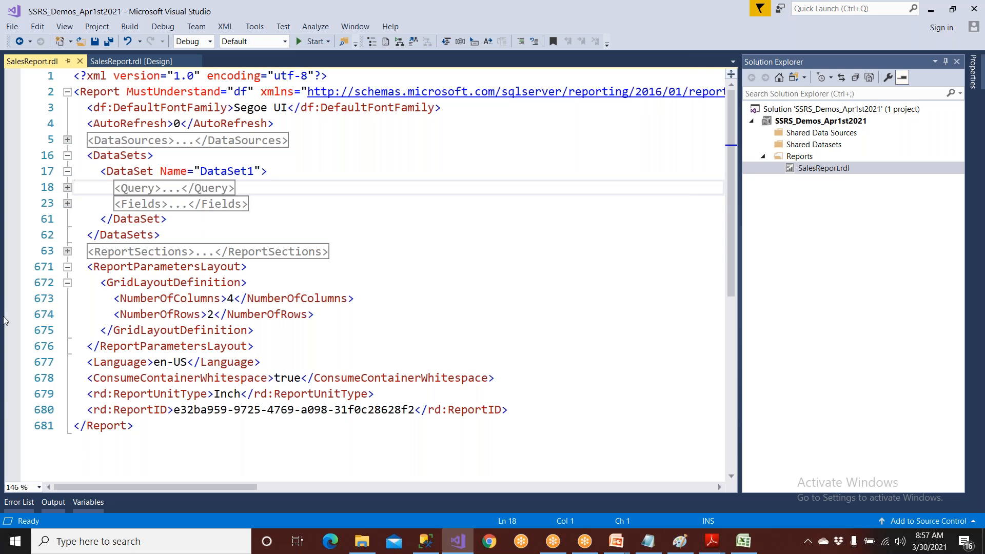
Expand the DataSources element down to its connection properties and highlight the IBANK catalog in the connection string.
click(67, 140)
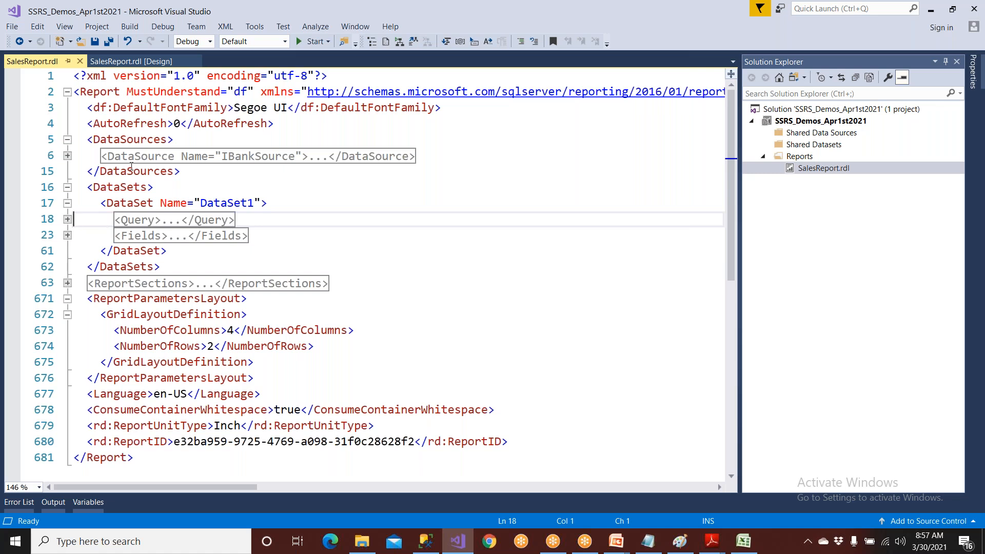
click(67, 155)
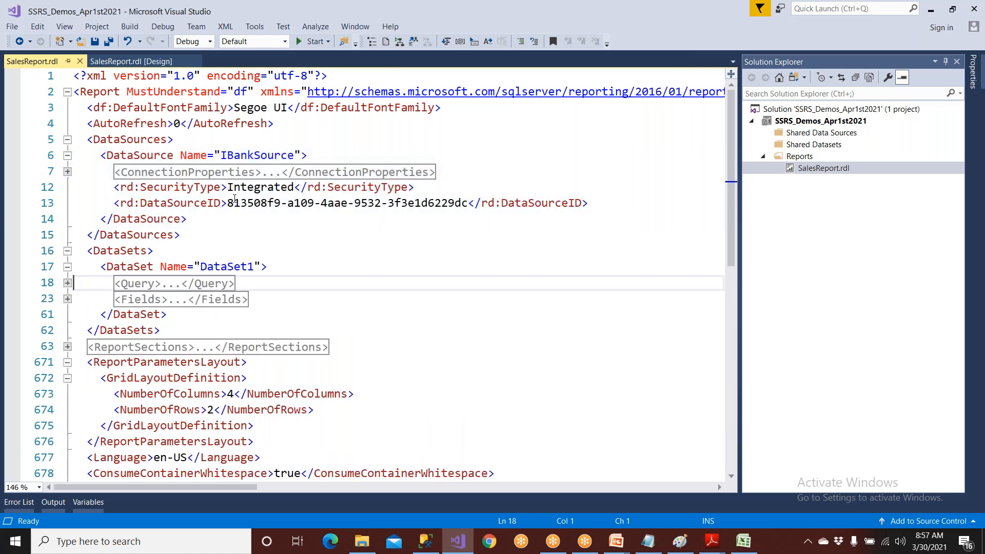
click(67, 172)
click(308, 205)
double_click(309, 204)
drag(428, 204, 455, 204)
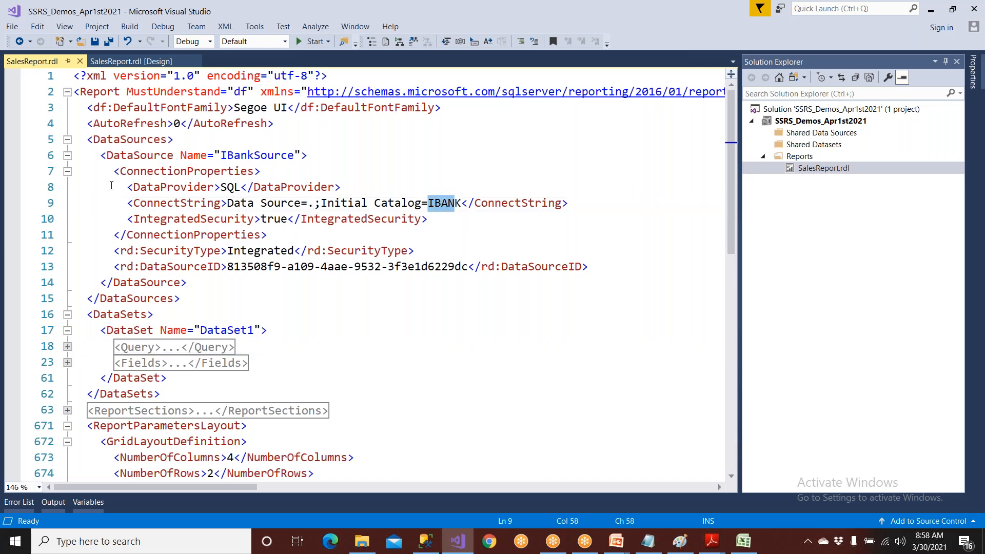
Collapse DataSources, expand the DataSet1 query and highlight its command text, select * from AMASTER.
click(67, 149)
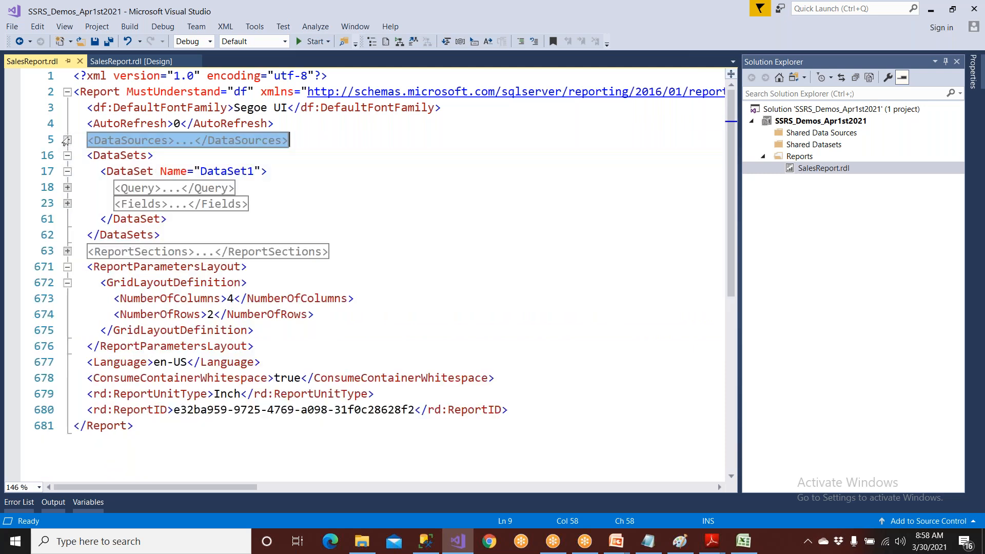
click(67, 187)
drag(214, 219, 354, 219)
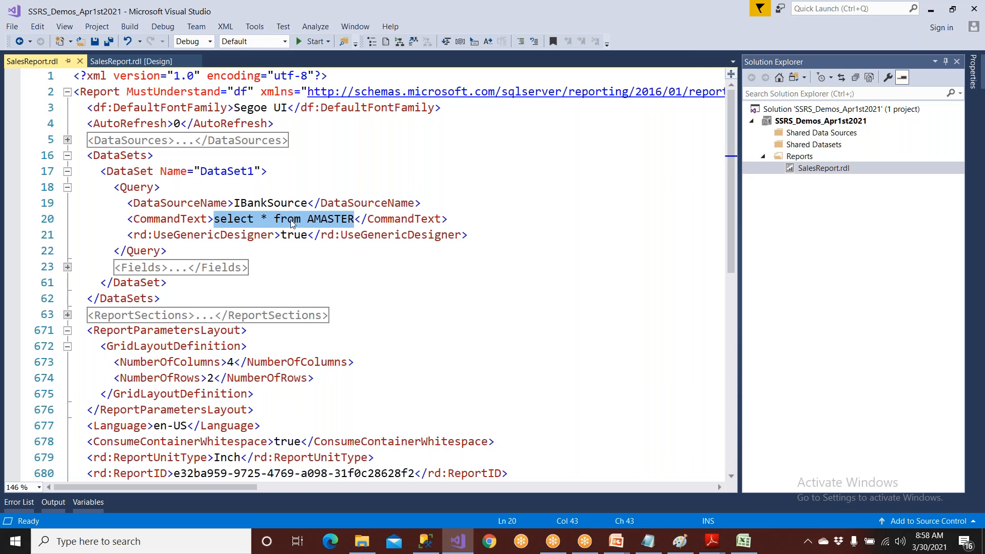
Switch to Notepad, replace all notes with the heading "What does rdl contain...?" and maximize the window.
click(648, 541)
drag(194, 368, 27, 159)
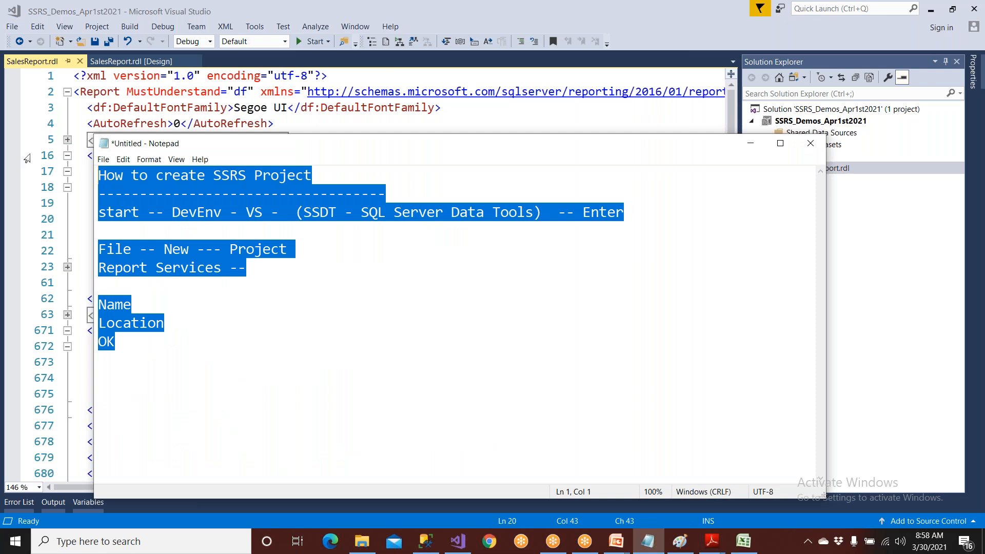
text(What )
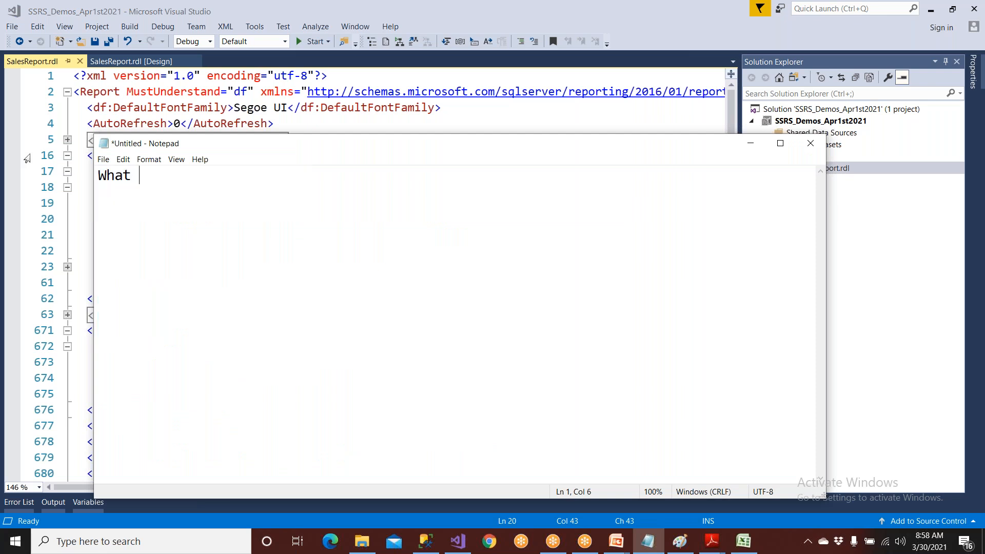
text(does rdl conta)
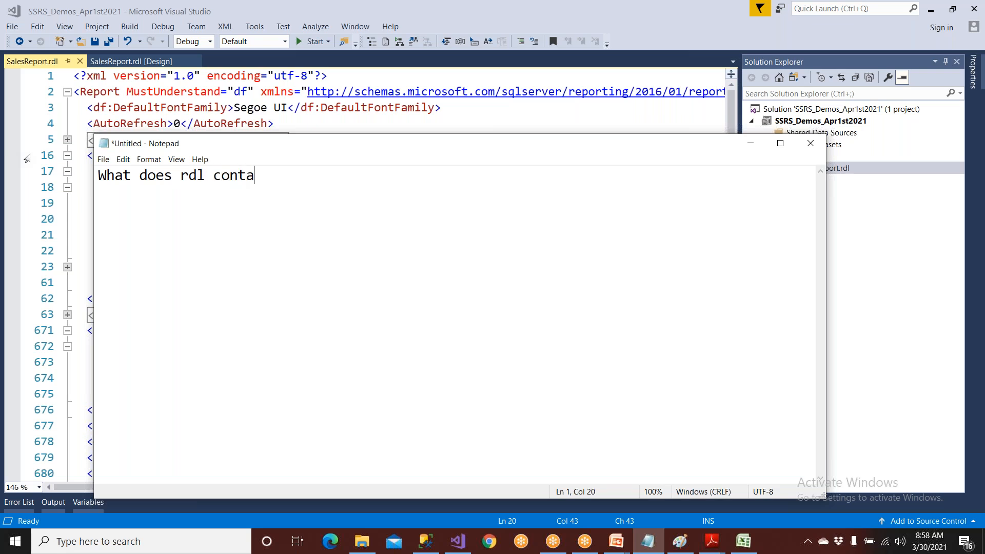
text(in...?)
key(Return)
double_click(365, 147)
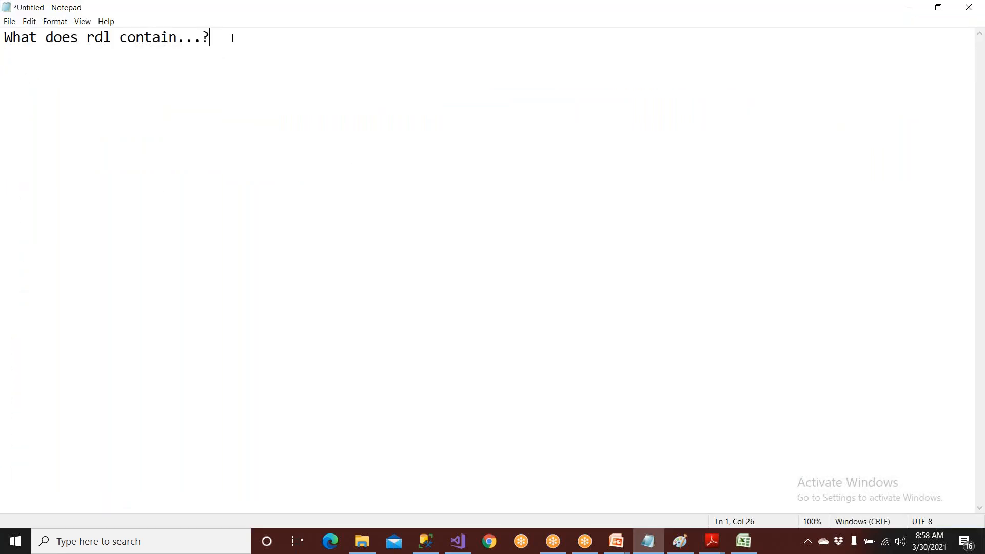
List "Data Source" and "Data Set" on separate lines under the heading.
text(:)
key(BackSpace)
key(BackSpace)
text(Data Source)
key(Return)
text(Data Set)
key(Return)
text(Body)
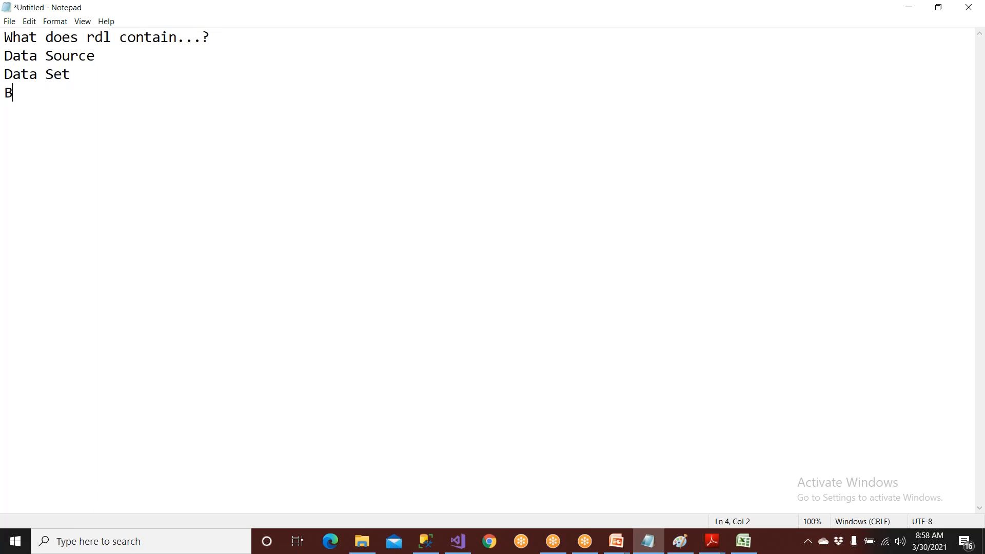
key(Return)
text(F)
key(BackSpace)
key(BackSpace)
key(BackSpace)
key(BackSpace)
key(BackSpace)
key(BackSpace)
Add the line "Data Items -- chart/Table/Matrix" below Data Set.
text(Data Iten)
key(BackSpace)
text(ms)
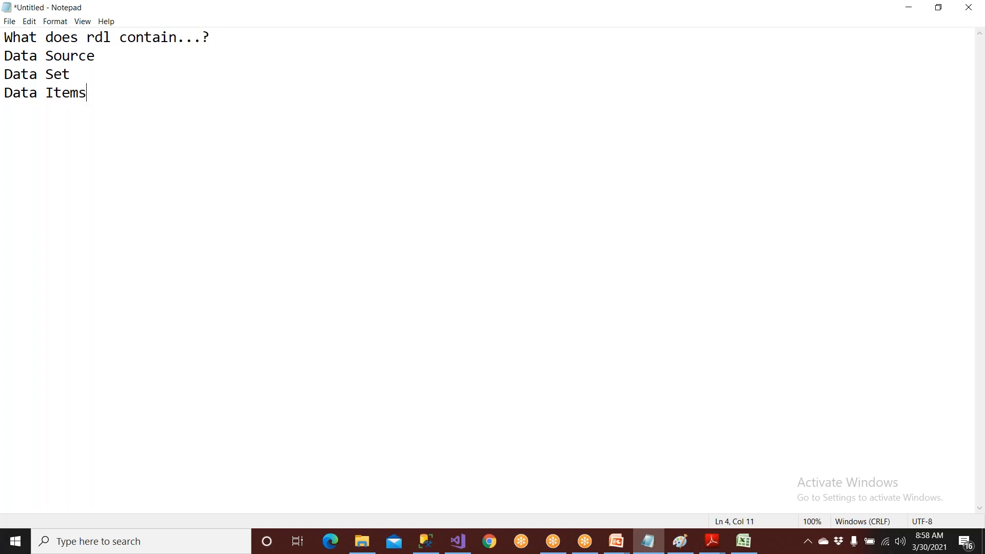
text( -- chart/Tab)
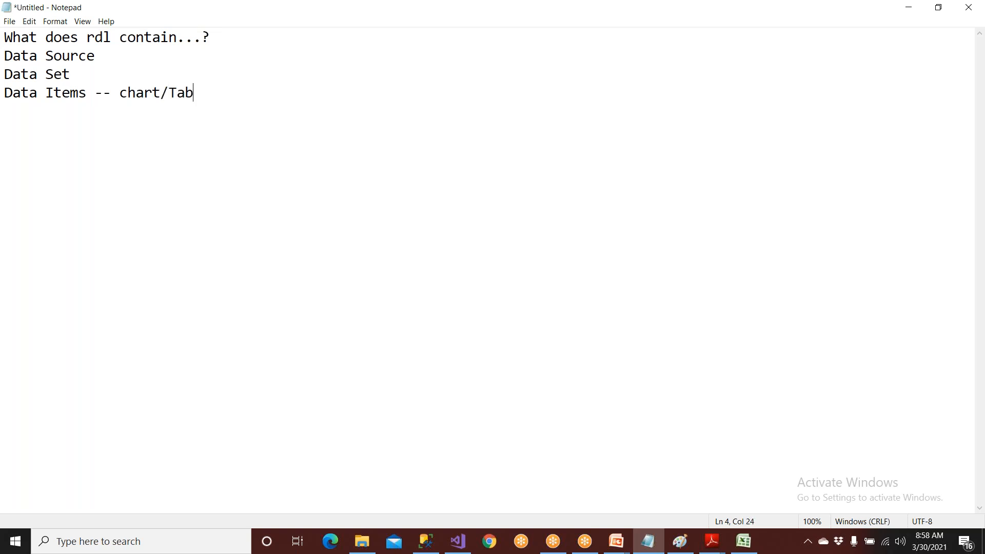
text(le/Matrix)
Add the line "Formatting -- color, Currecny," below the Data Items line.
key(Return)
text(F)
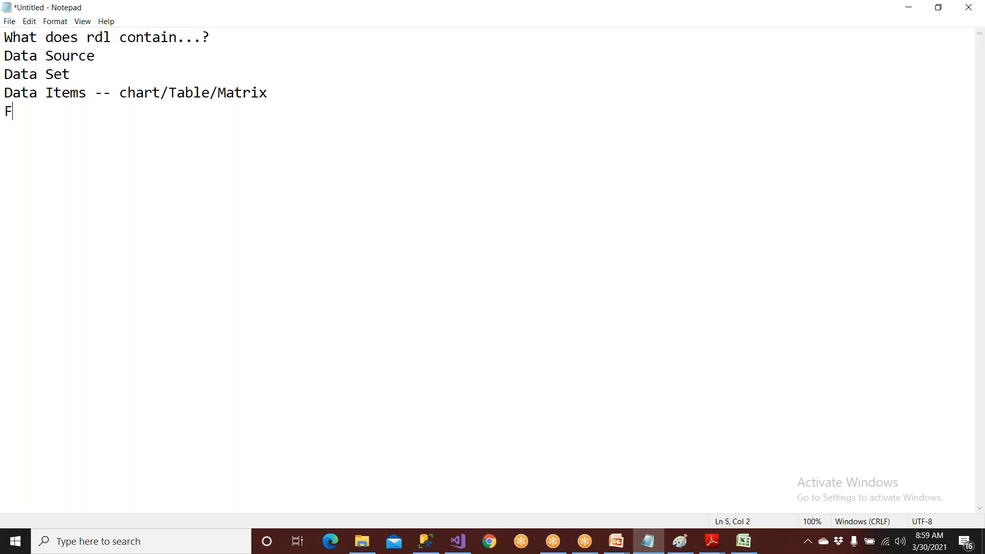
text(ormatting -- )
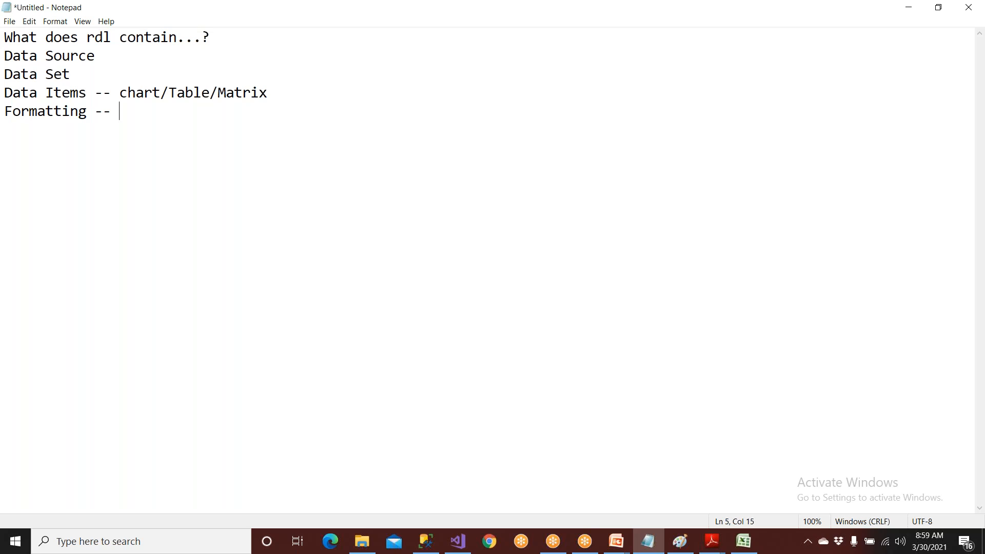
text(colr, ==)
key(BackSpace)
key(BackSpace)
key(BackSpace)
key(BackSpace)
key(BackSpace)
text(or, Currecny,)
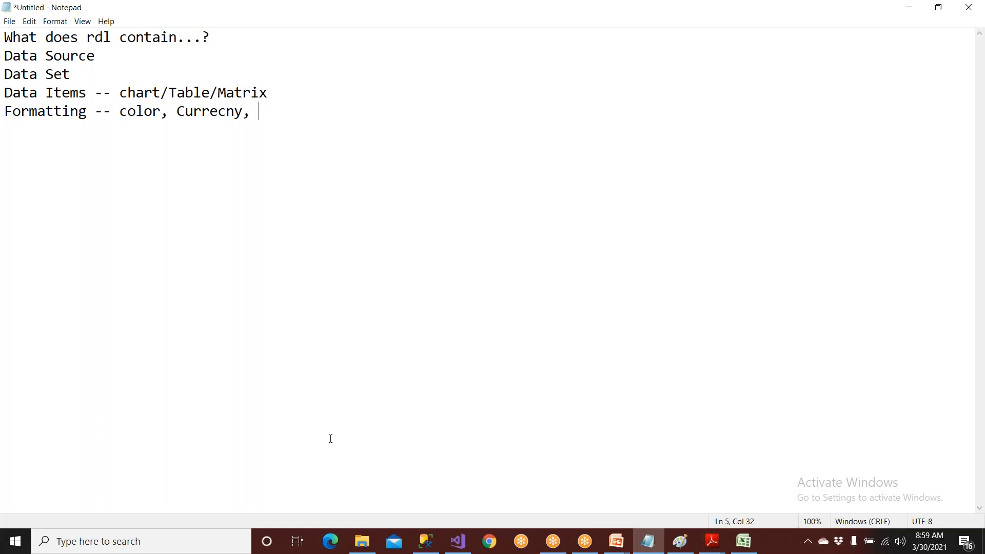
Switch back to Visual Studio, close and reopen the code of SalesReport.rdl, and review its data source and dataset elements before closing it.
click(457, 541)
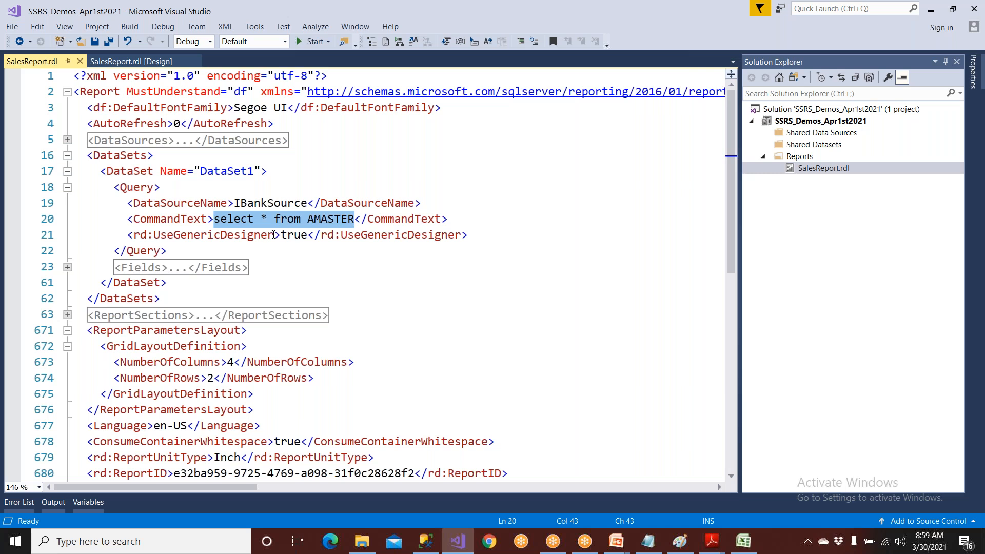
click(80, 61)
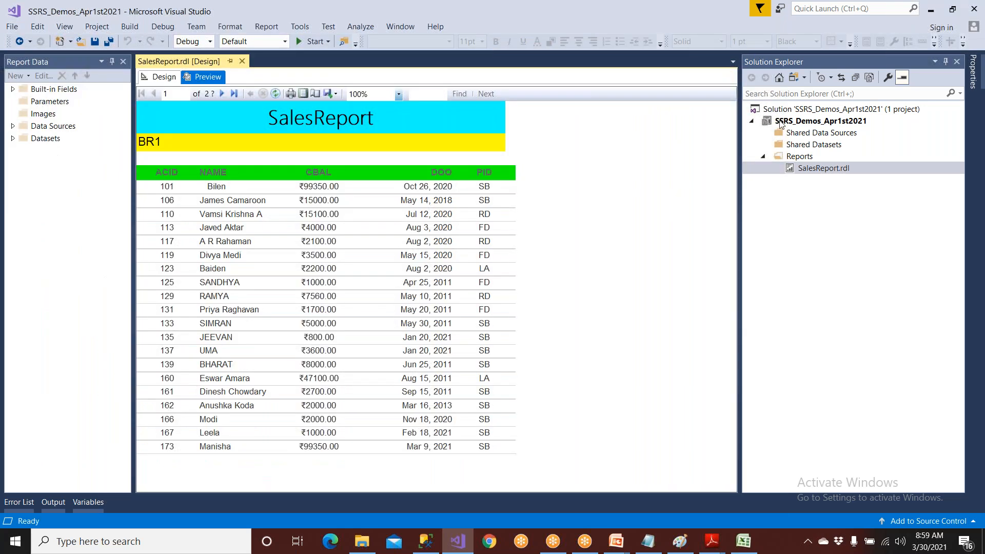
right_click(821, 175)
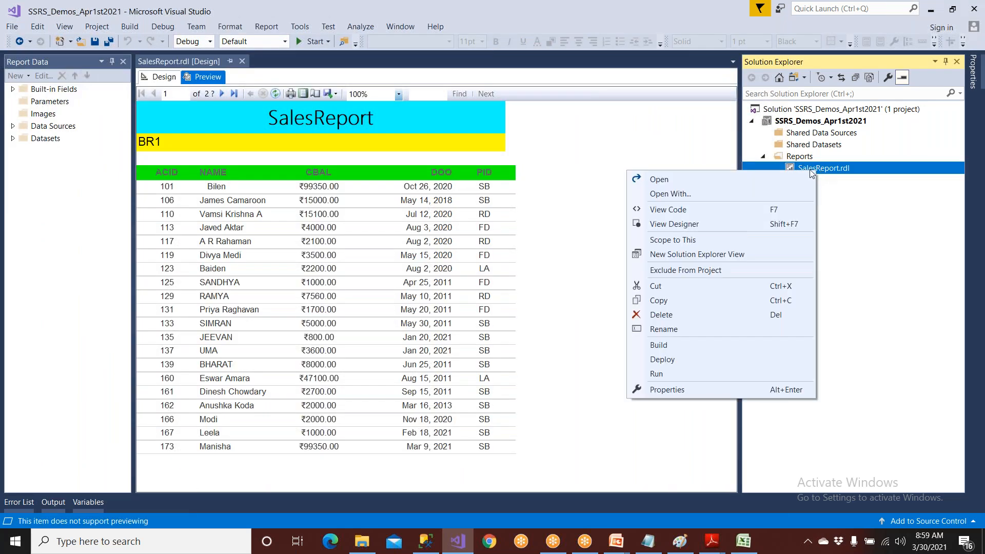
click(665, 215)
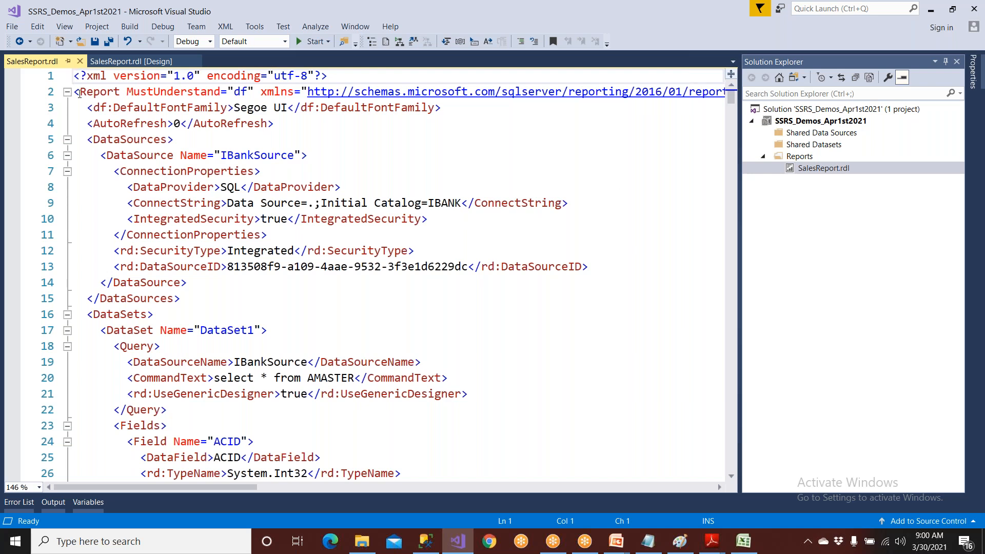
drag(88, 124, 154, 330)
click(80, 61)
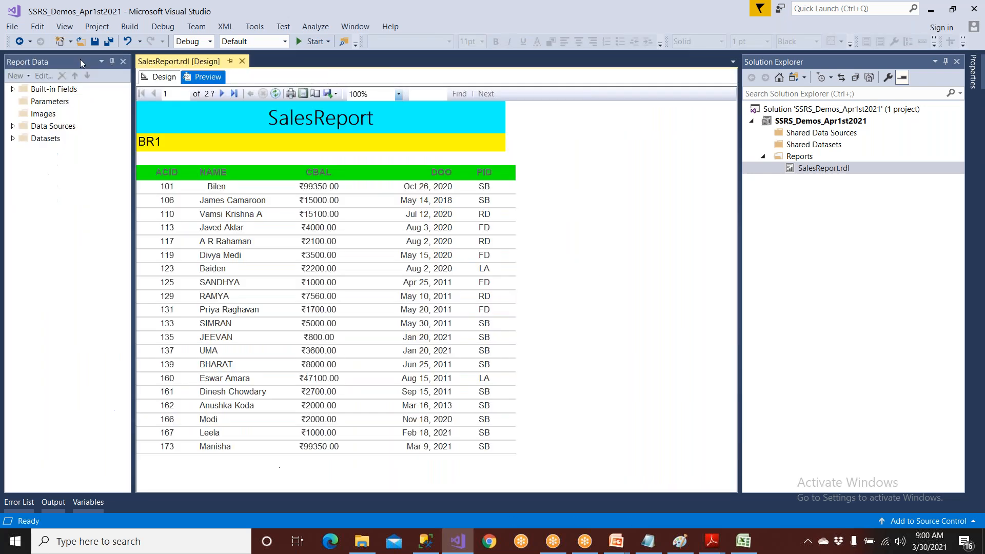
Compare the SalesReport design layout with its rendered preview.
click(174, 77)
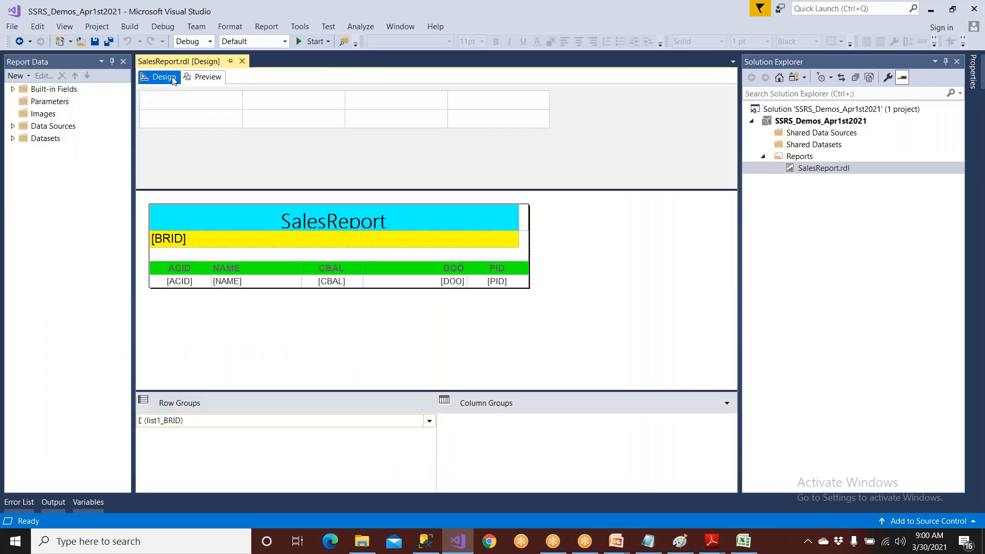
click(200, 77)
click(167, 80)
click(204, 77)
click(164, 77)
click(204, 77)
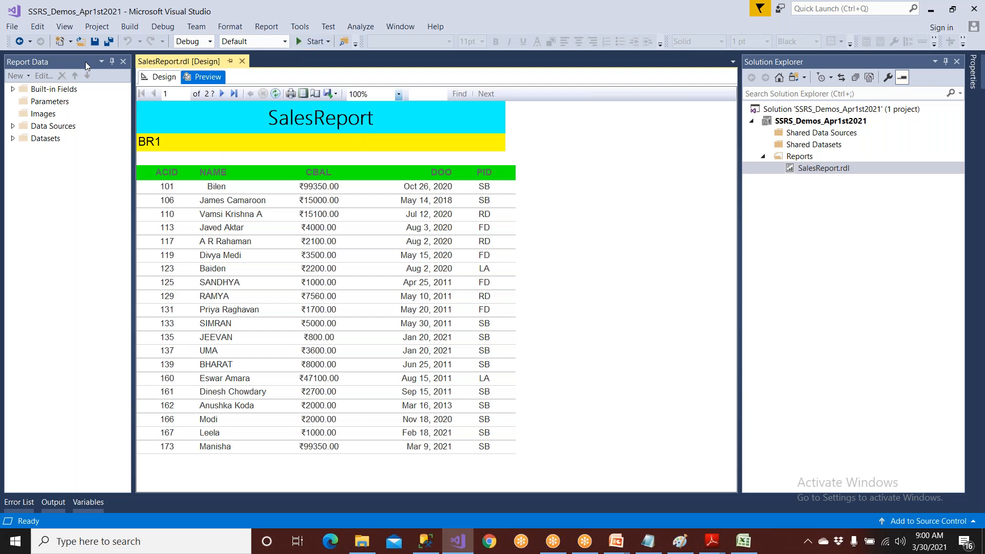
Switch to SQL Server Management Studio and begin an update statement on AMASTER two lines below the select query.
click(424, 539)
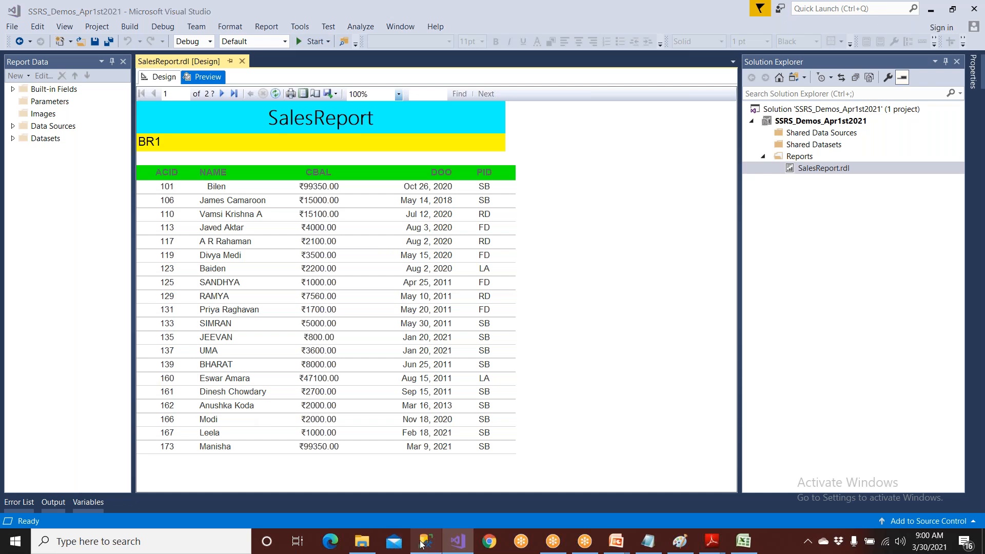
click(332, 330)
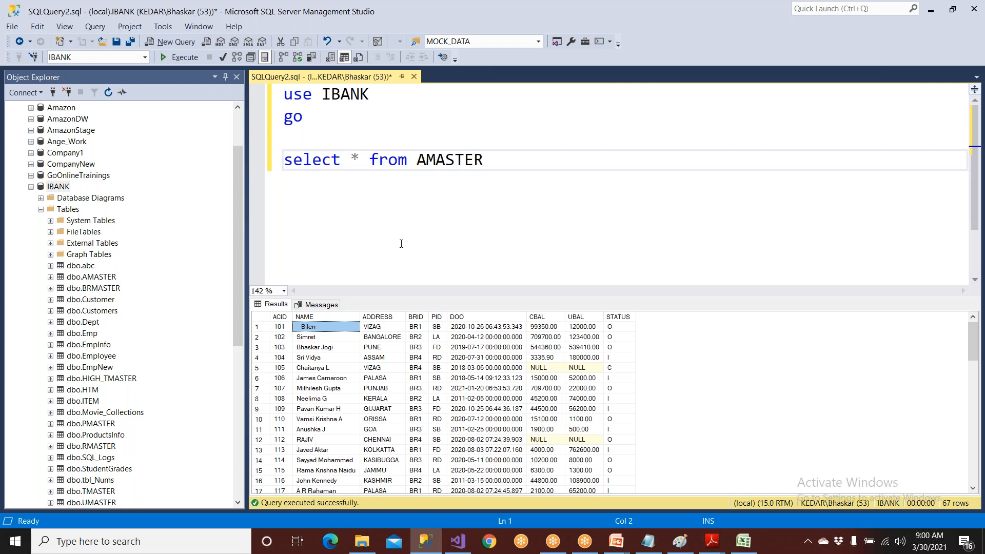
click(500, 172)
key(Return)
key(Return)
text(update am)
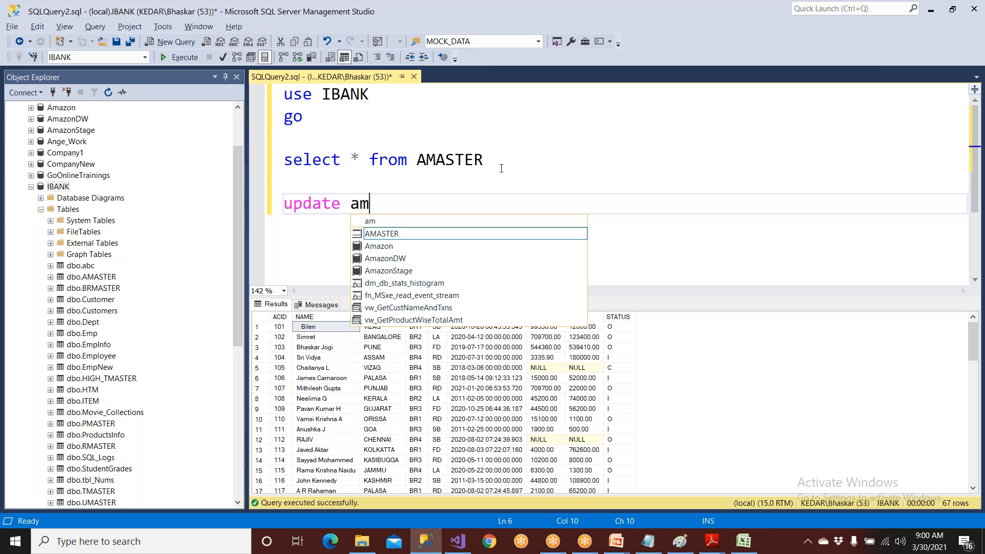
key(Tab)
key(Return)
Complete the update statement with a set clause assigning a new customer name to Name and the condition where acid = 101.
text(se)
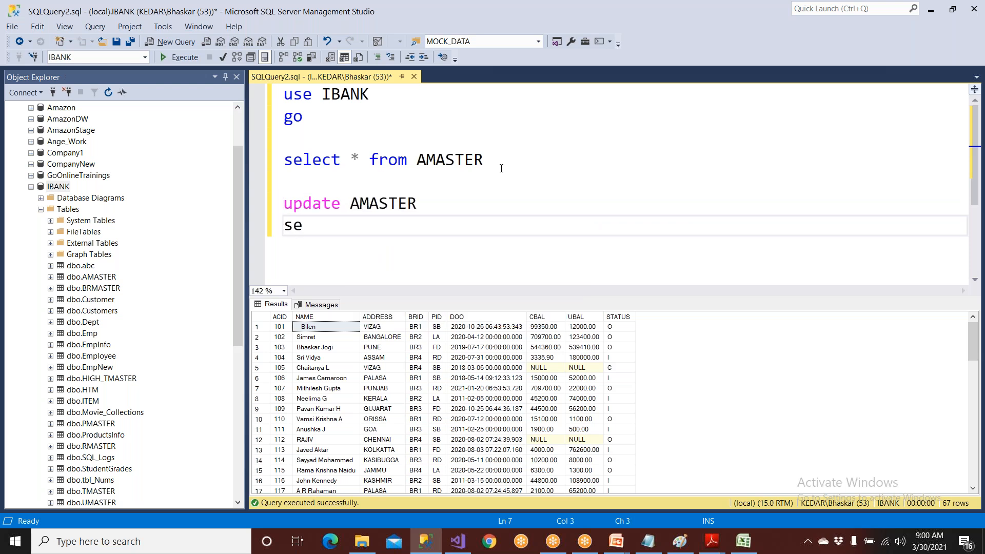
text(t Name )
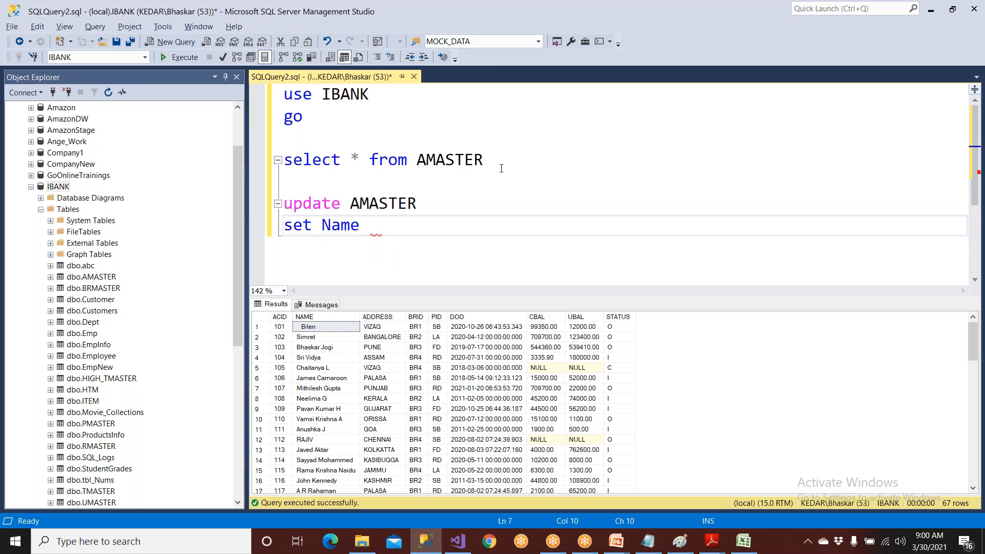
text(= '')
key(Left)
text(Baiden)
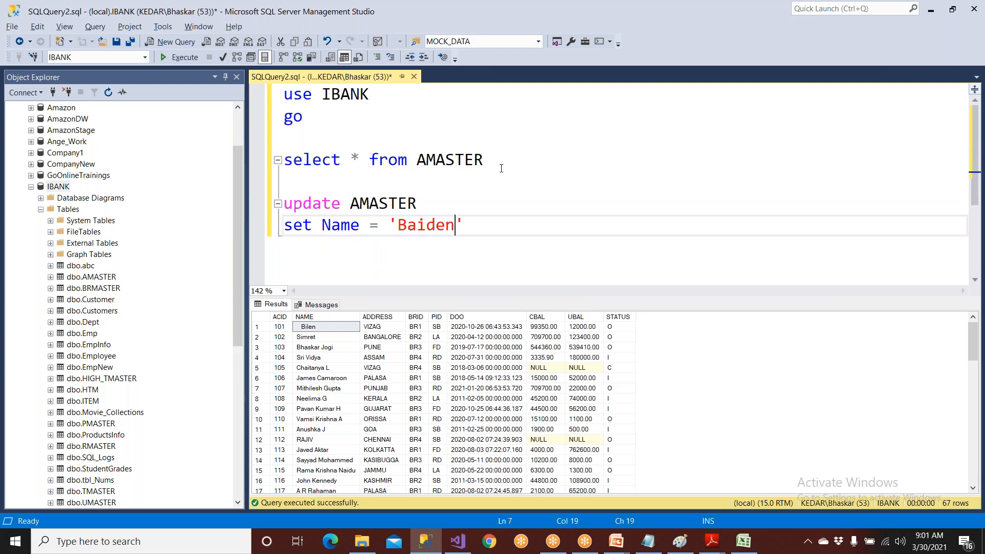
key(Right)
key(Return)
text(wher)
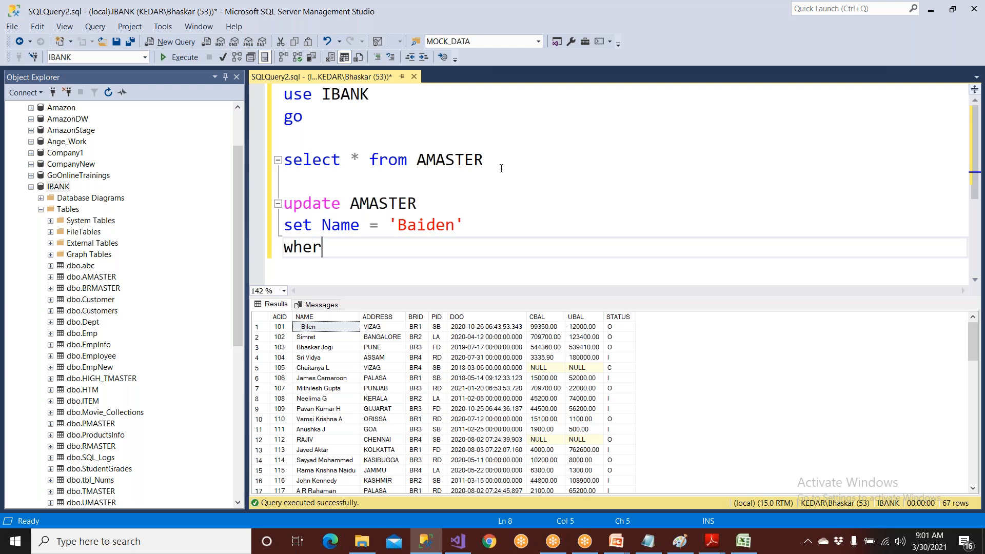
text(e acid = 101)
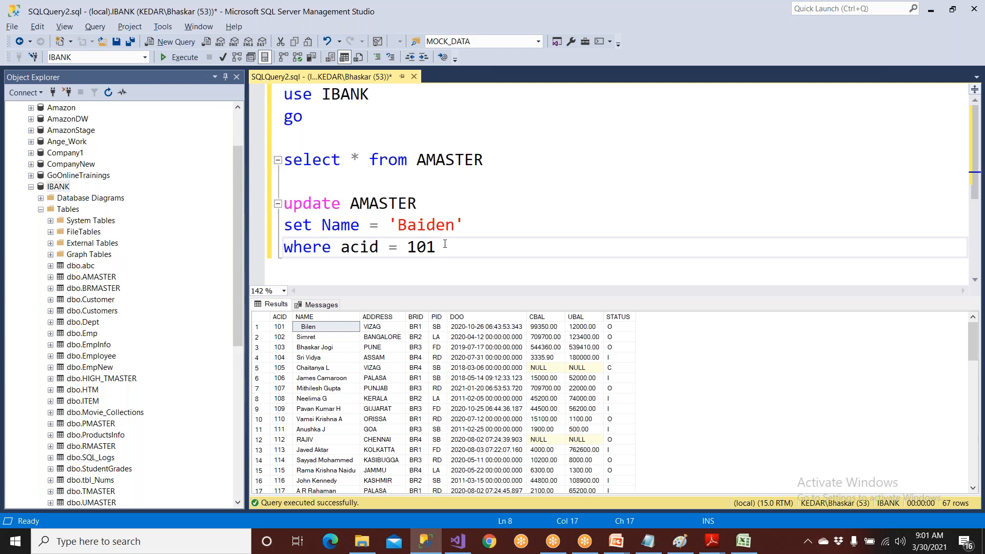
Execute the update statement, then rerun the AMASTER select query and check the name of account 101.
drag(448, 247, 388, 226)
drag(331, 212, 284, 182)
click(185, 57)
drag(483, 159, 283, 94)
click(185, 57)
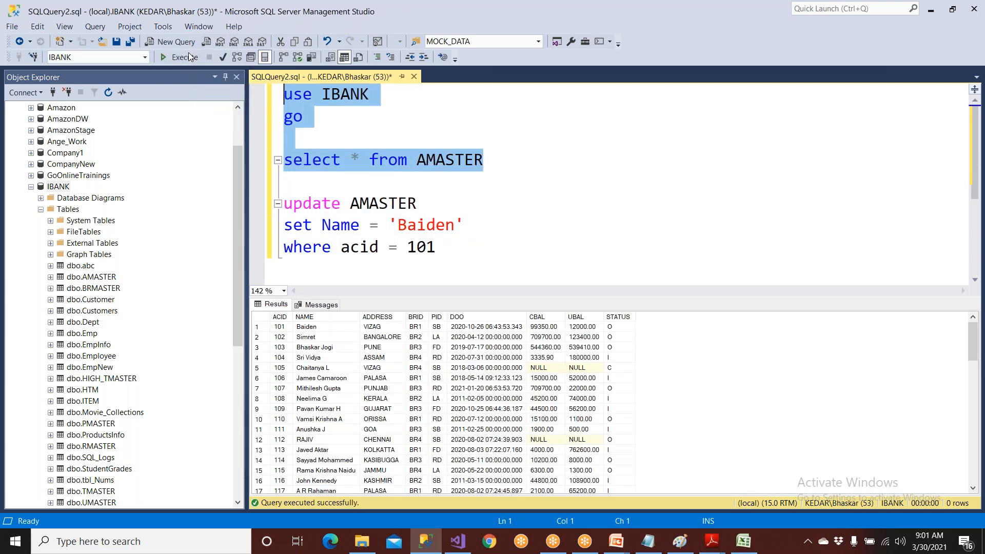
click(308, 328)
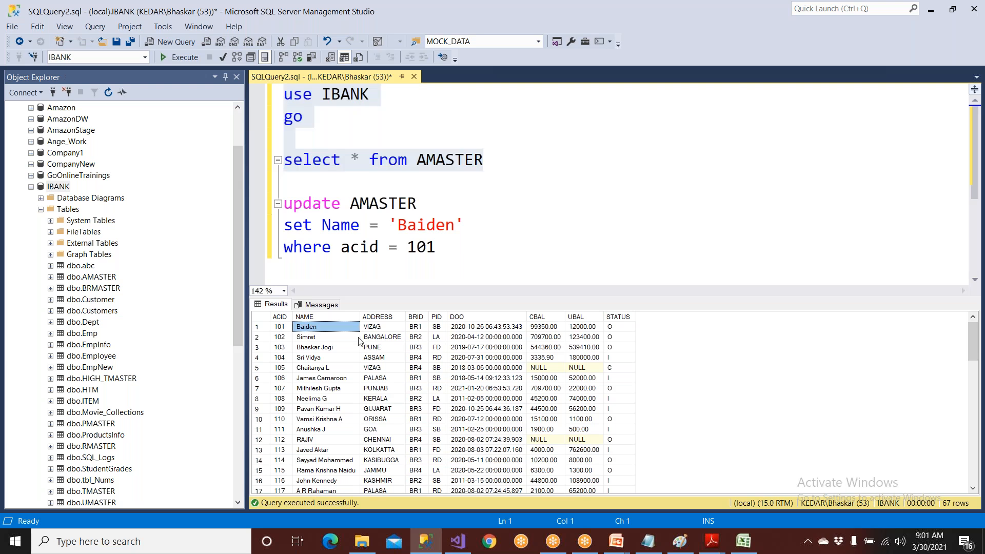
Switch to Visual Studio and refresh the SalesReport preview to check the name of account 101.
click(458, 541)
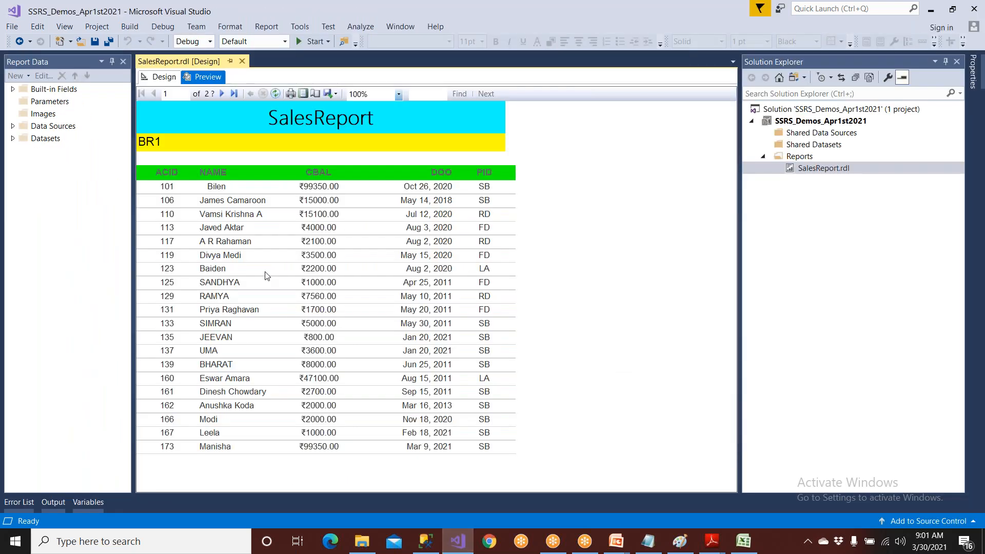
click(277, 94)
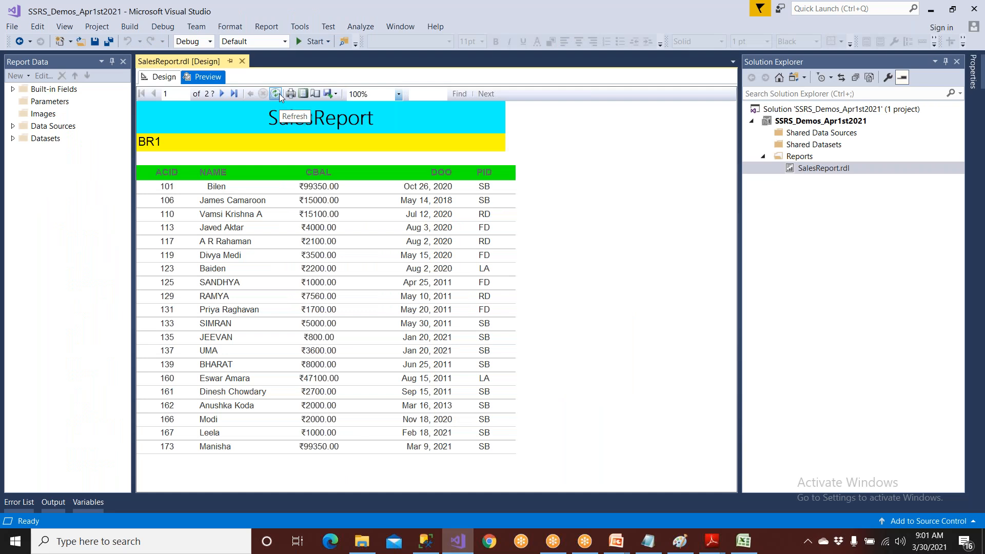
click(279, 96)
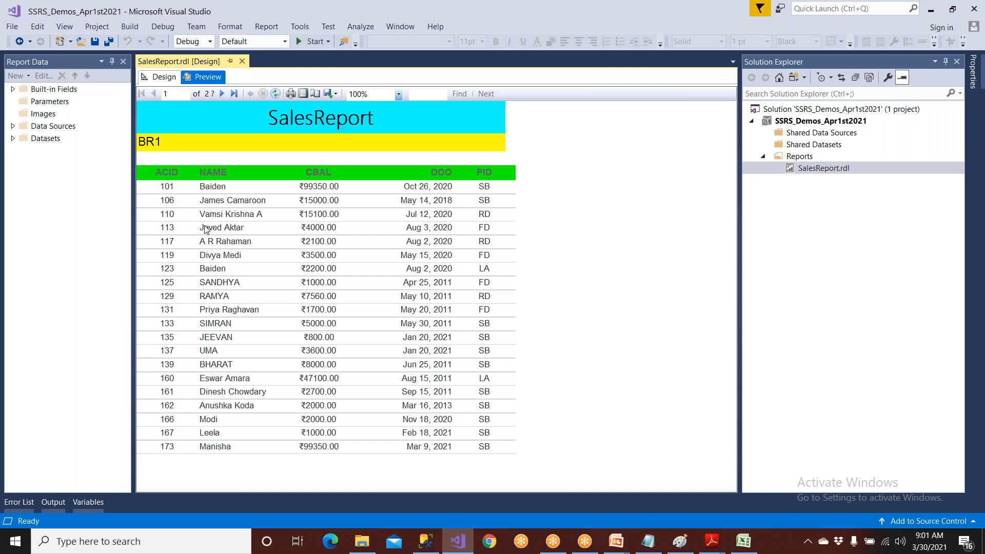
click(275, 94)
click(275, 93)
Return to SQL Server Management Studio and replace the quoted customer name in the update statement with a different one.
key(alt+Tab)
click(360, 204)
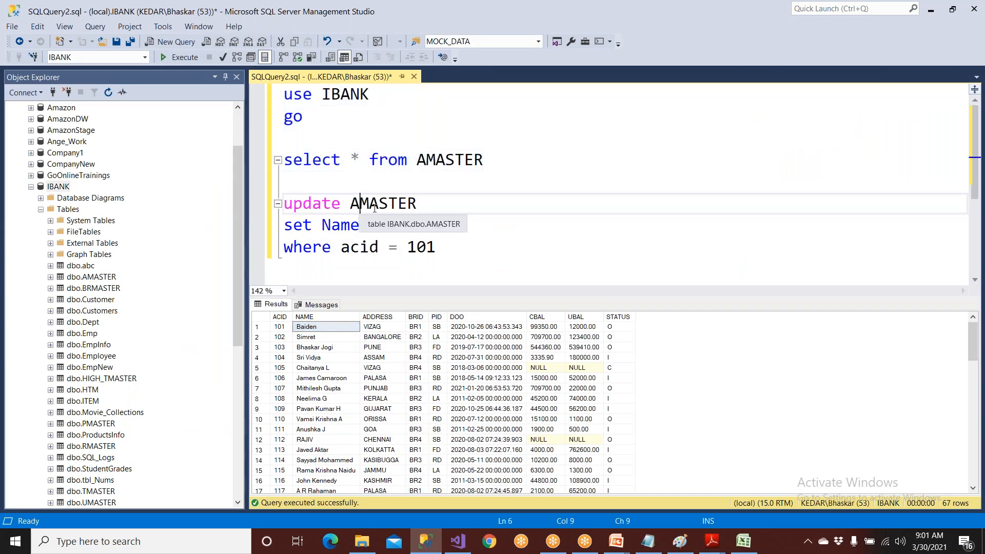
click(463, 225)
drag(455, 226, 399, 229)
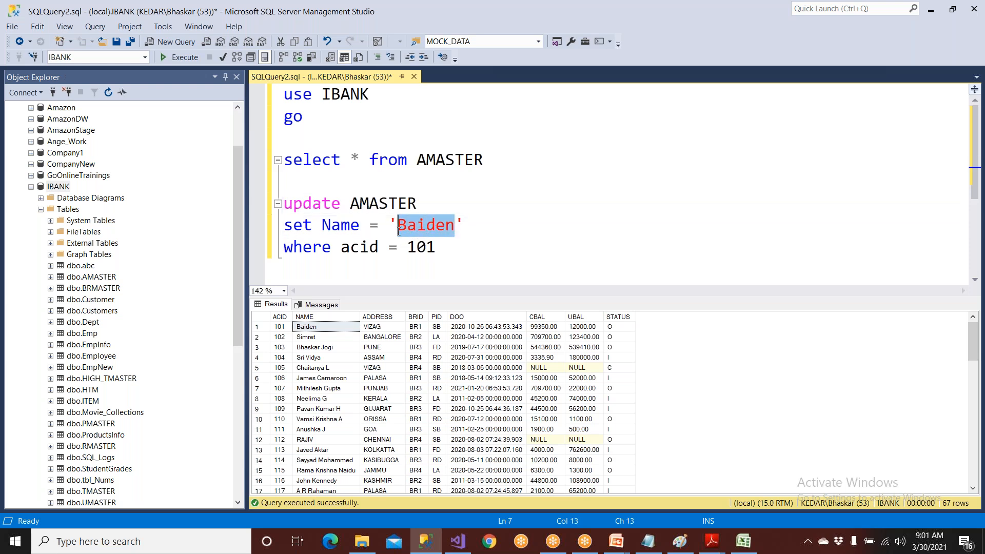
text(Rajn)
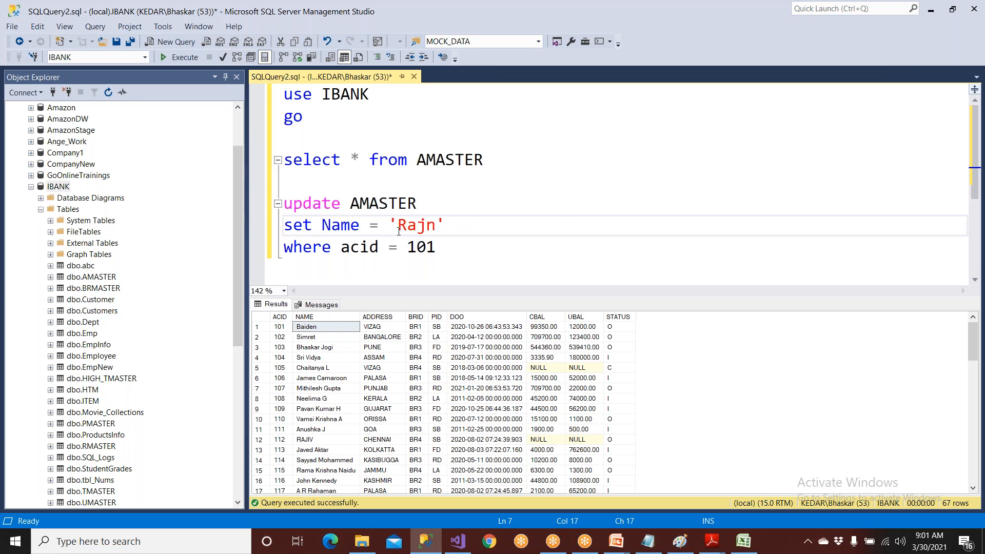
text(ikanth)
Execute the edited update statement and query AMASTER again to verify the customer name in the first row.
drag(436, 248, 283, 203)
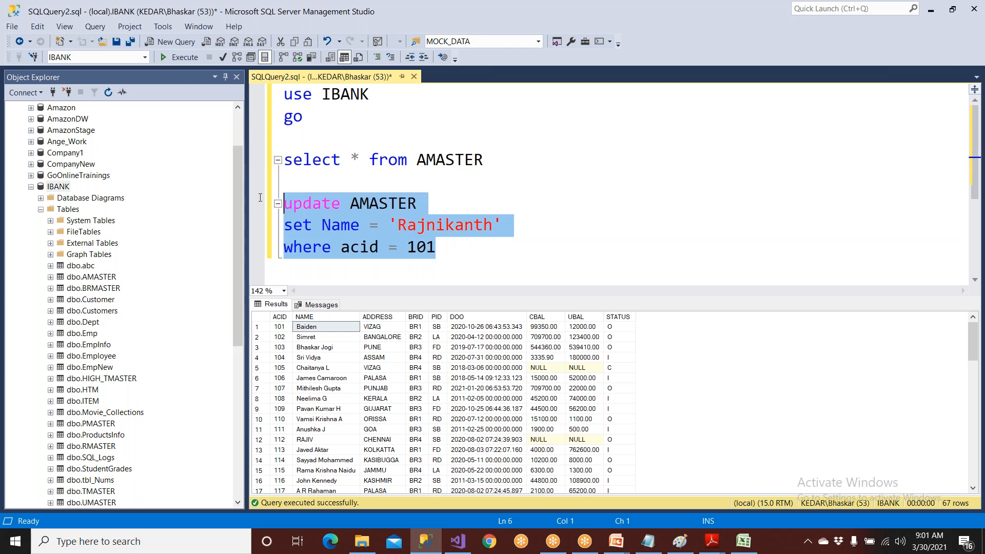
click(176, 56)
drag(491, 162, 284, 143)
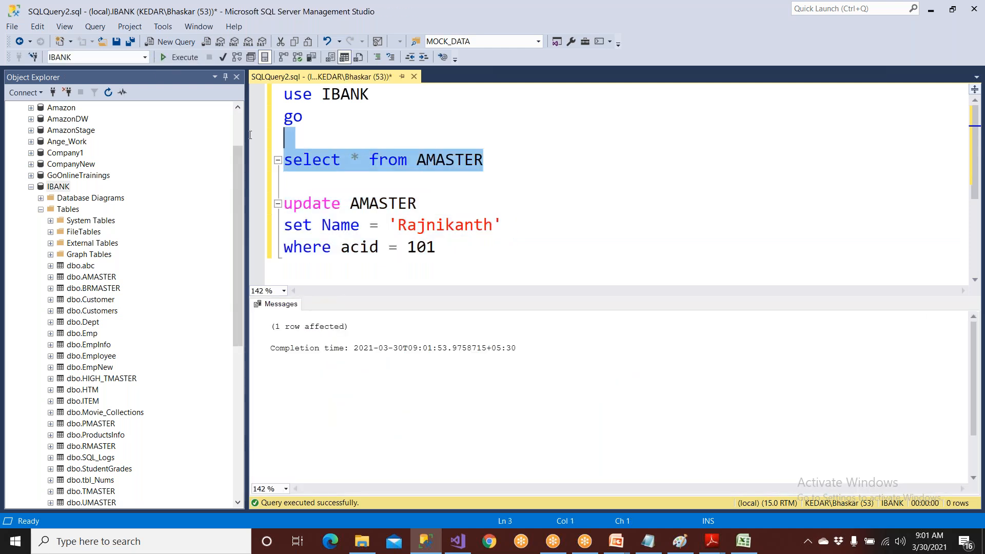
click(188, 61)
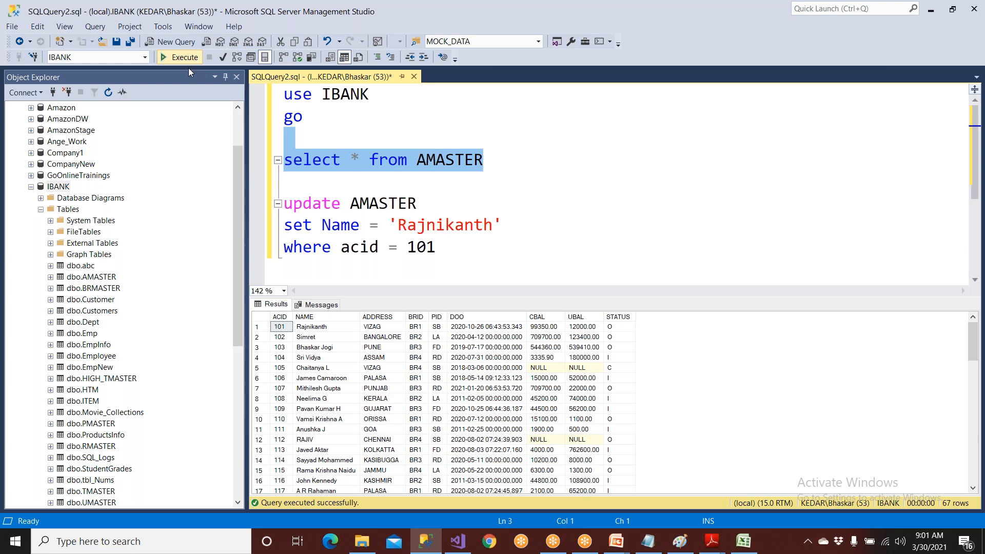
click(333, 328)
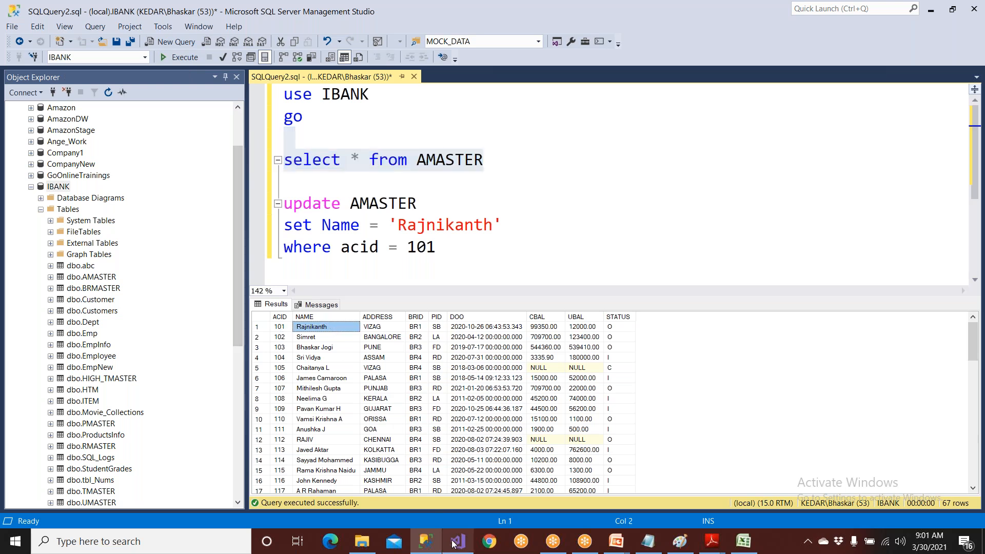
Go back to Visual Studio and reload the SalesReport preview with the latest AMASTER data.
key(alt+Tab)
click(275, 95)
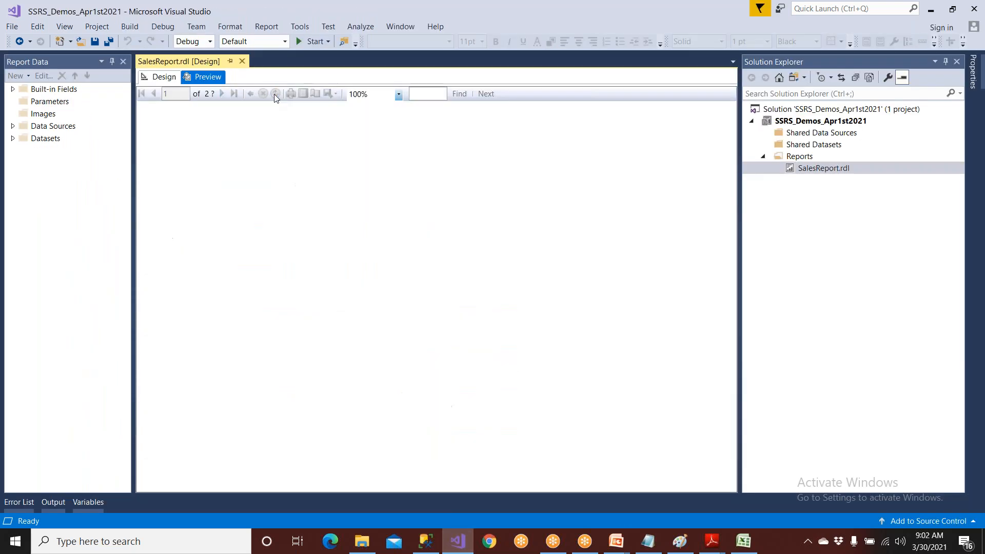
click(275, 95)
click(275, 95)
click(276, 95)
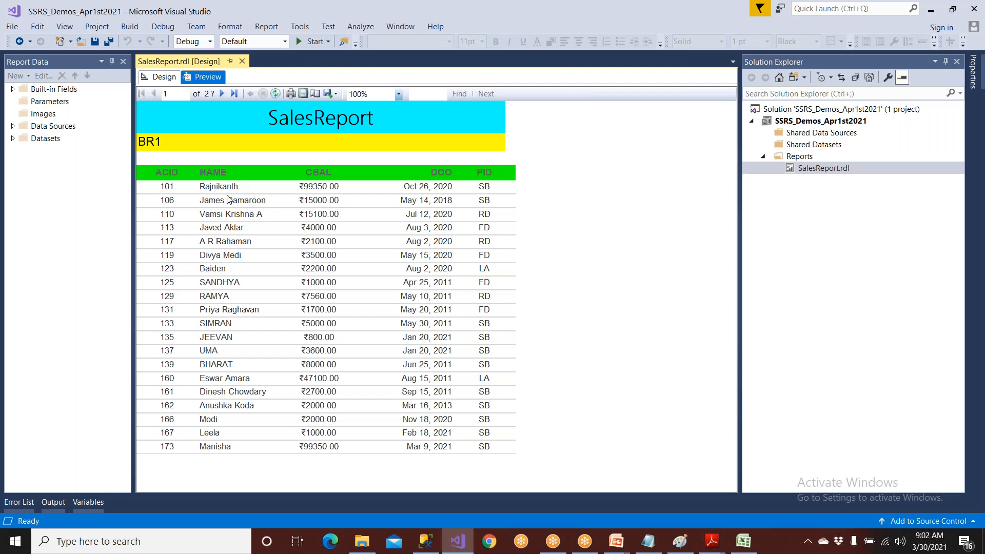
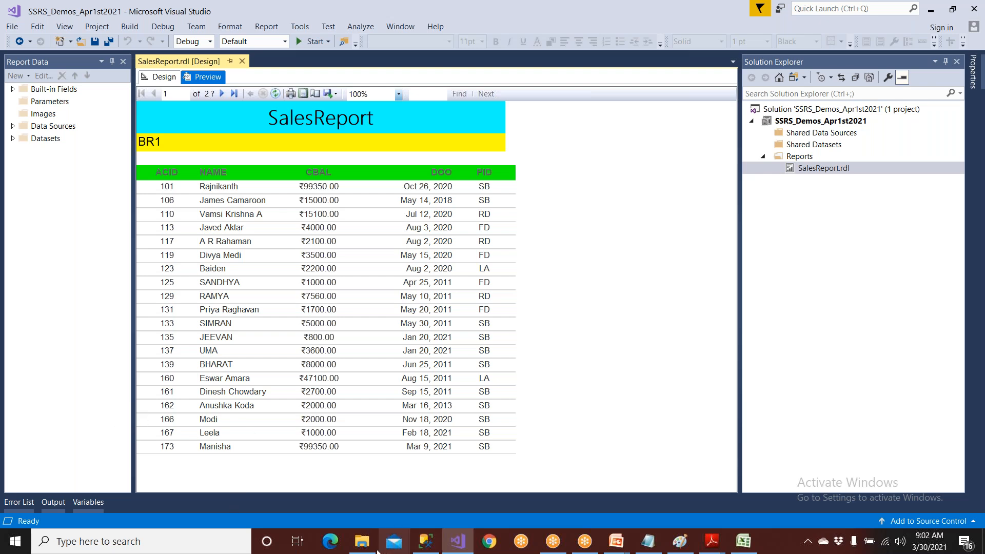
Switch to File Explorer and copy IBANK.bak from the AA Backup files (221220) folder on DATA (D:).
click(367, 549)
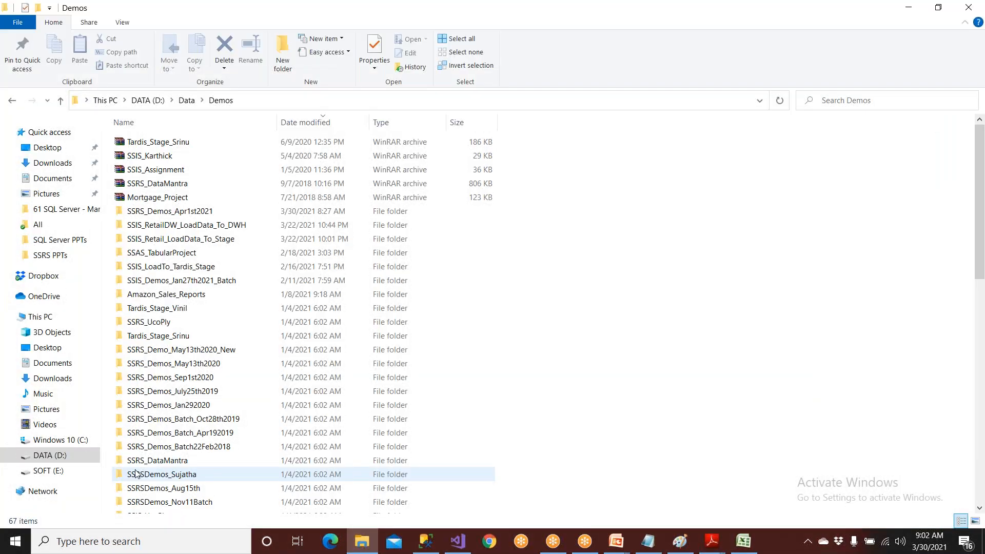
click(71, 454)
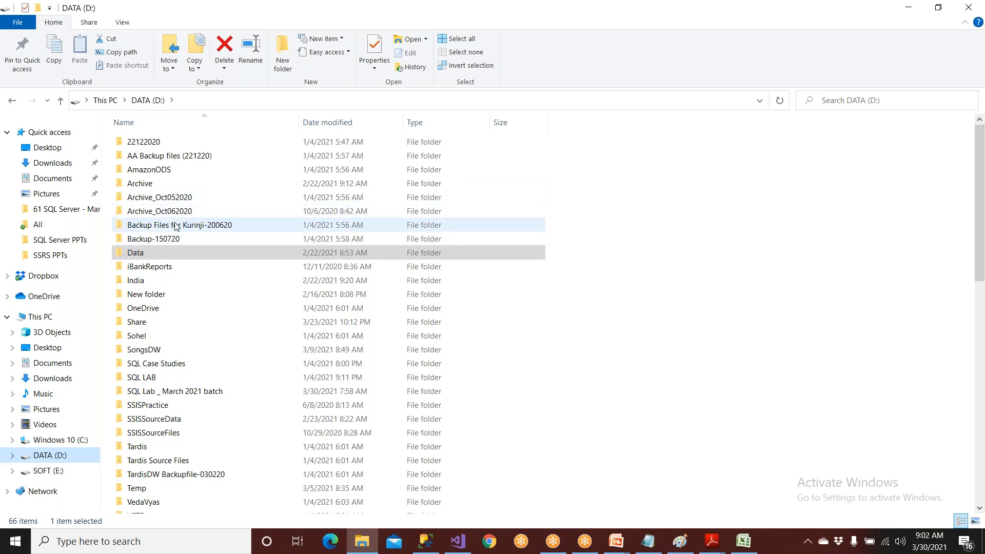
double_click(165, 160)
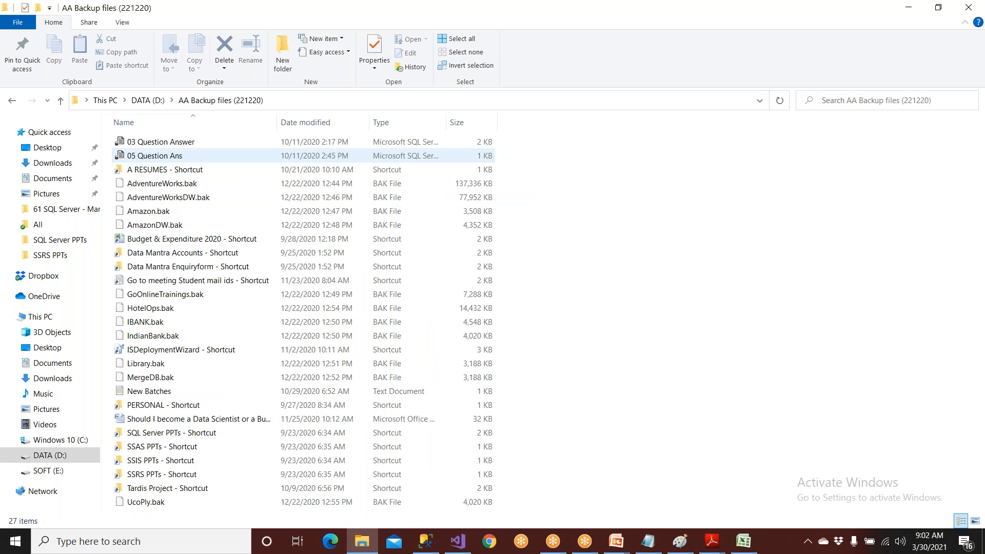
click(152, 322)
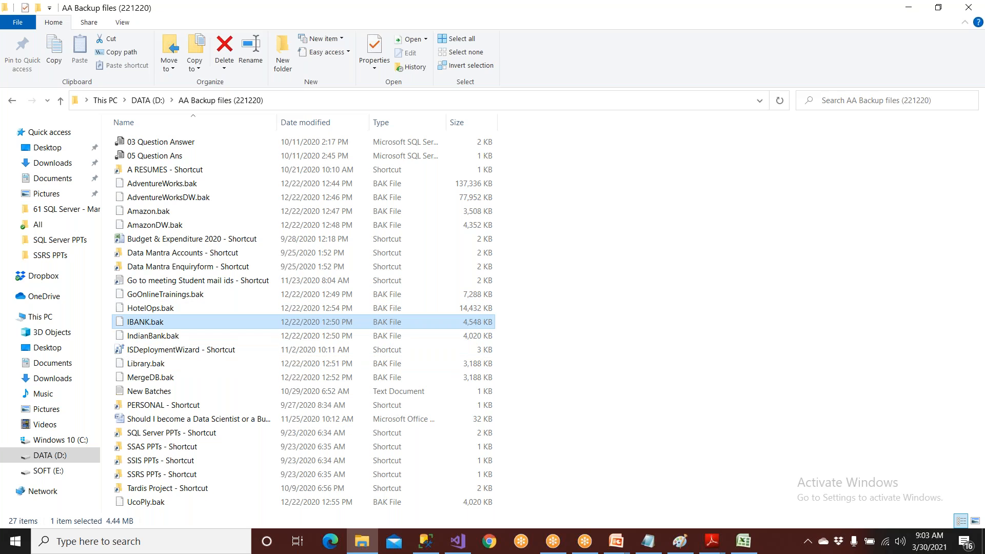
right_click(151, 321)
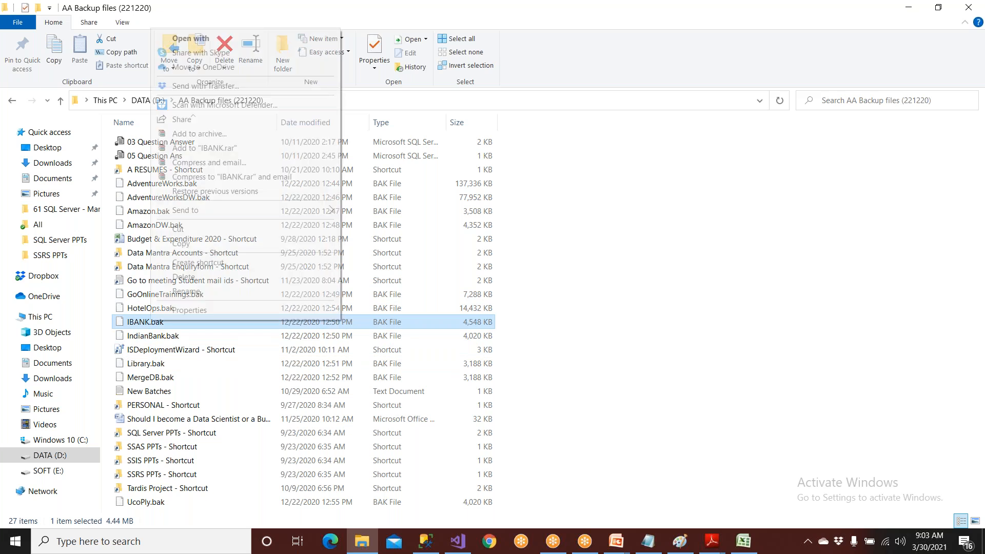
click(183, 247)
Paste the IBANK.bak copy into the SSRS folder of 62 MSBI - Mar 25 2021 on OneDrive.
click(45, 298)
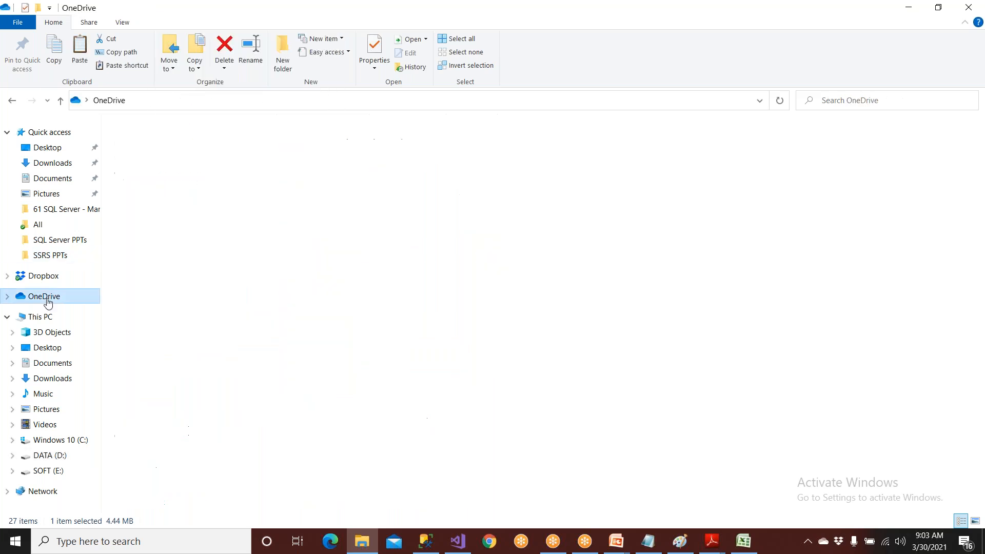
double_click(193, 294)
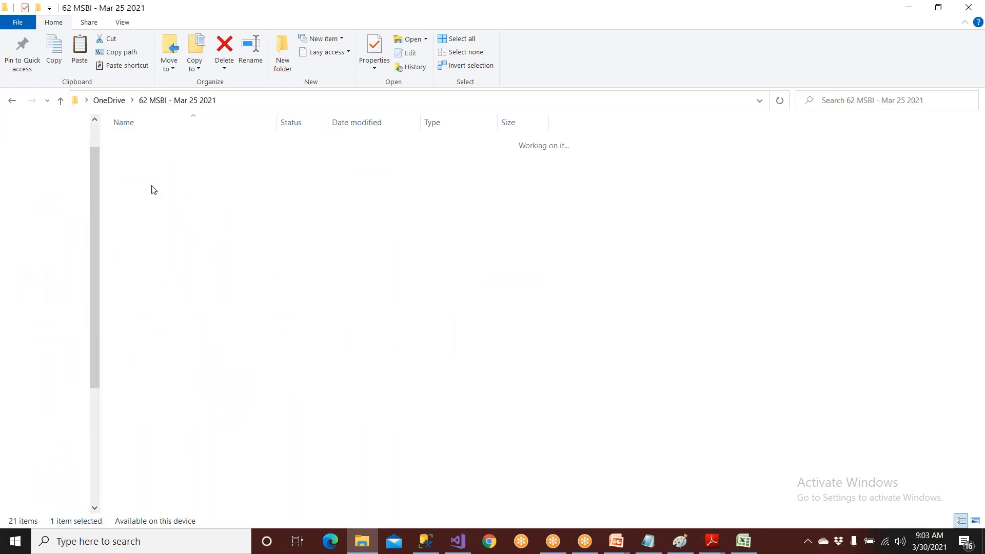
double_click(149, 147)
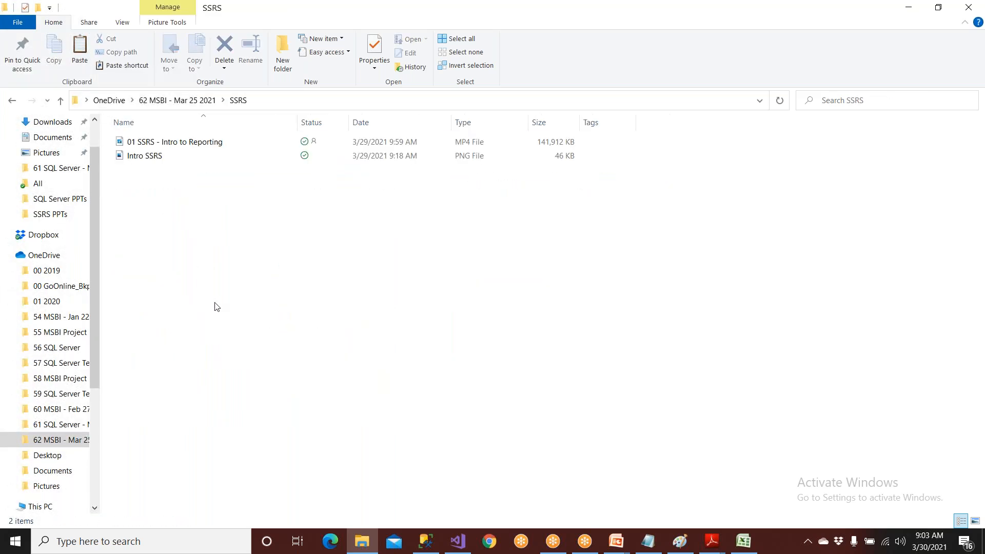
key(ctrl+v)
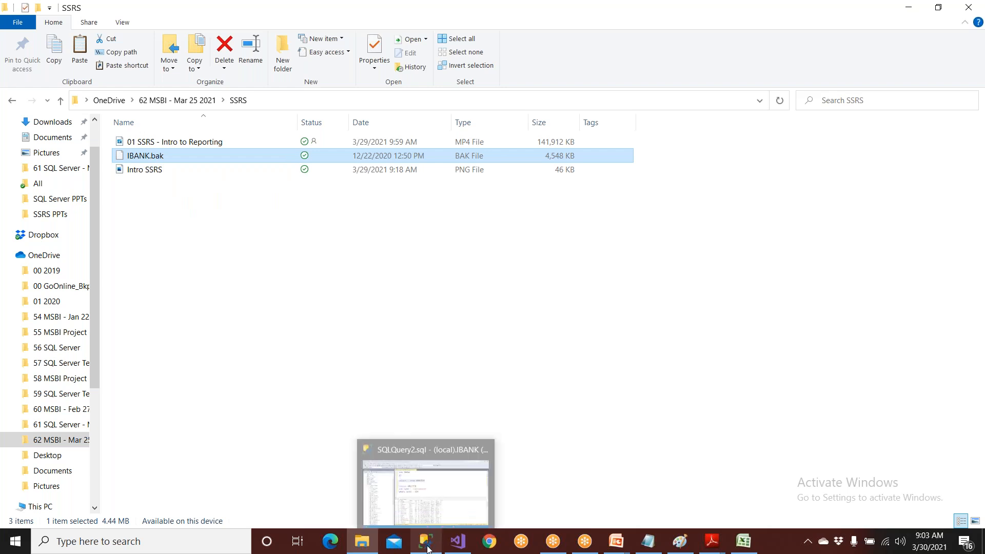
Switch to SQL Server Management Studio, collapse the IBANK database, and collapse and re-expand the Databases folder.
click(425, 542)
click(31, 187)
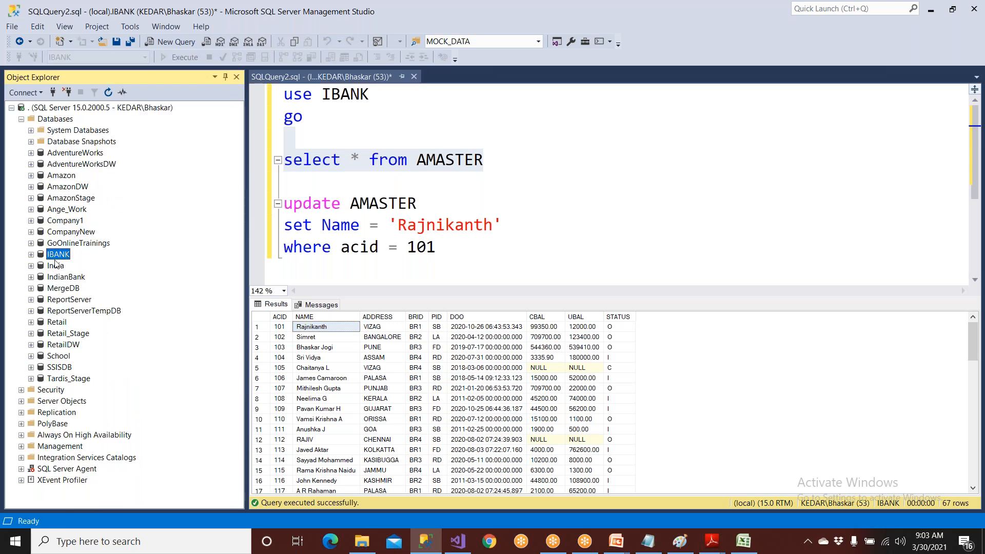
click(21, 119)
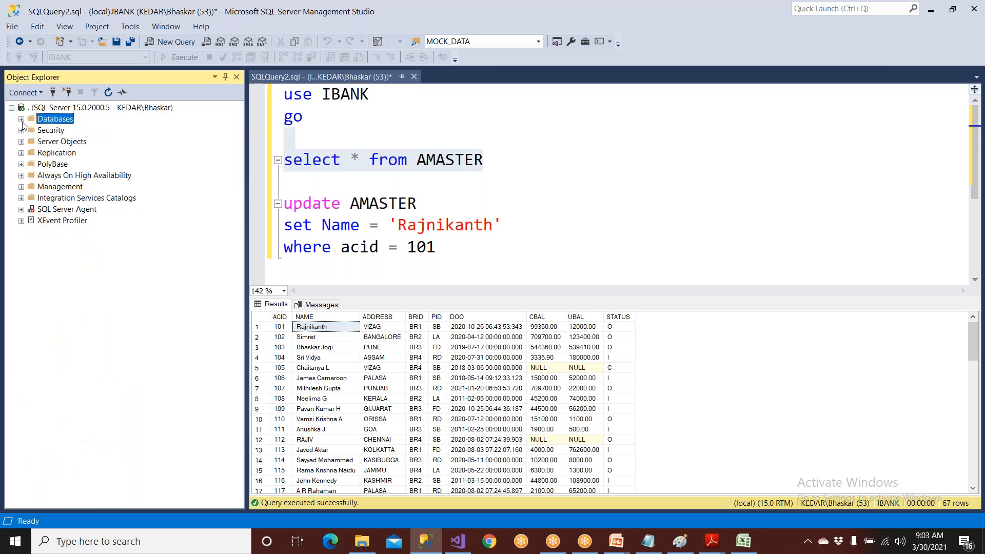
click(22, 121)
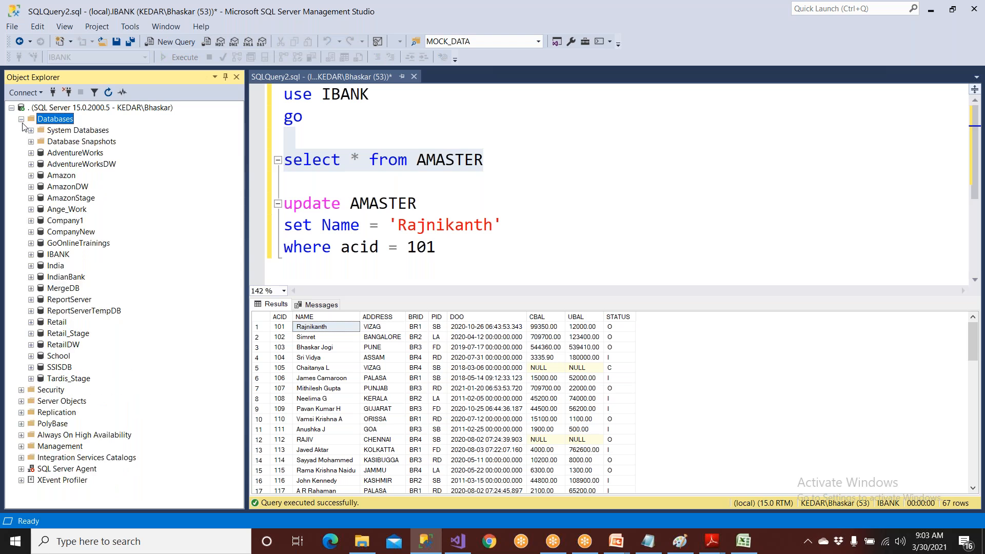
Switch to File Explorer and copy IBANK.bak from the OneDrive SSRS folder to the root of Windows 10 (C:), granting administrator permission.
click(365, 543)
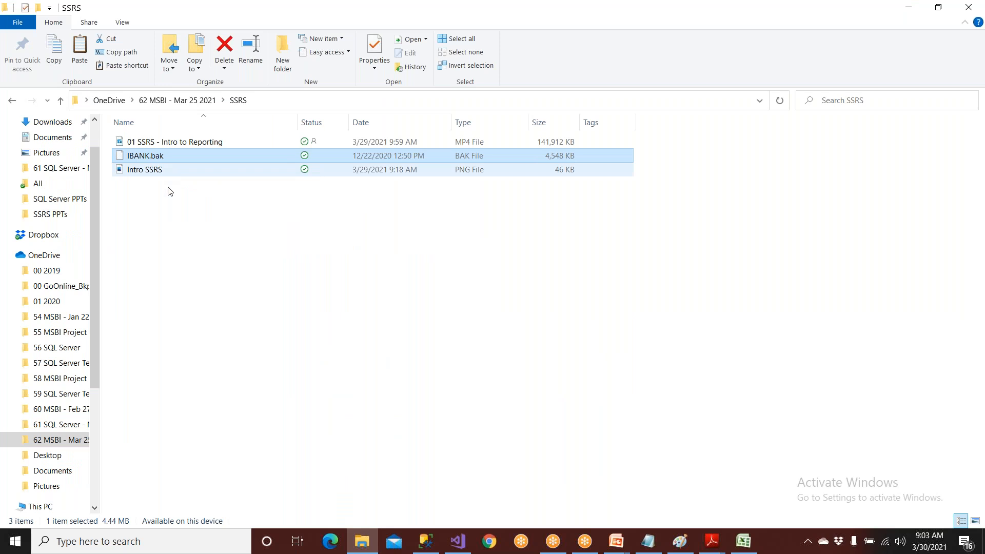
right_click(169, 161)
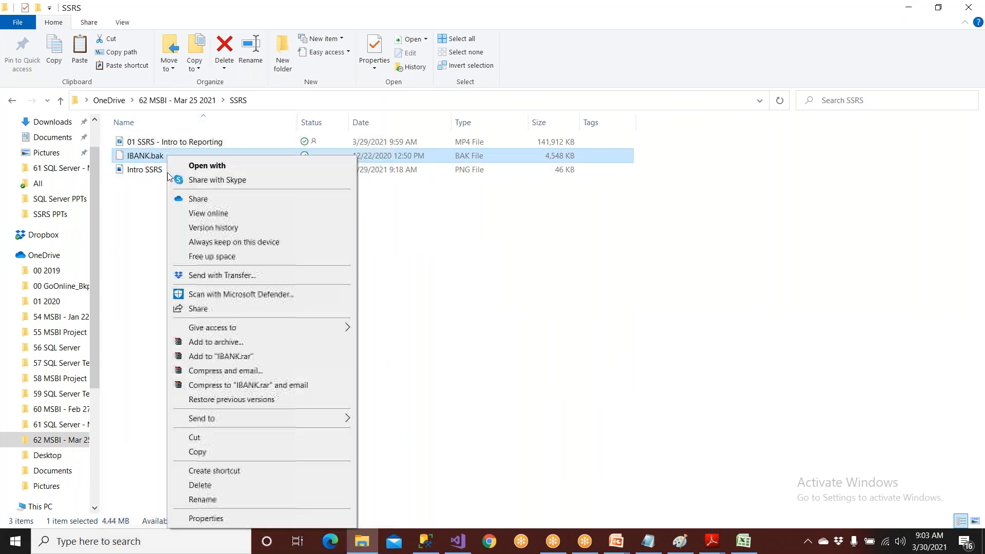
click(197, 456)
click(7, 255)
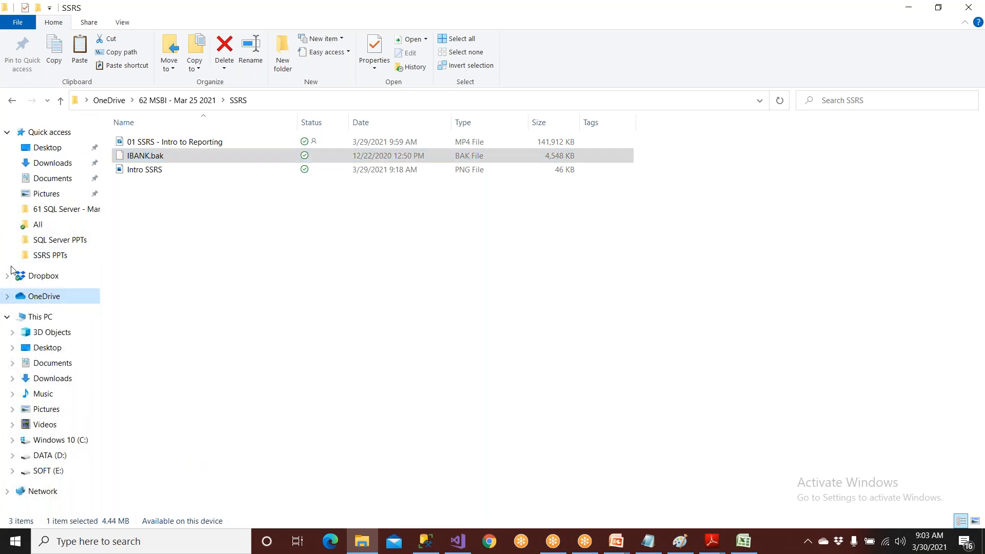
click(51, 455)
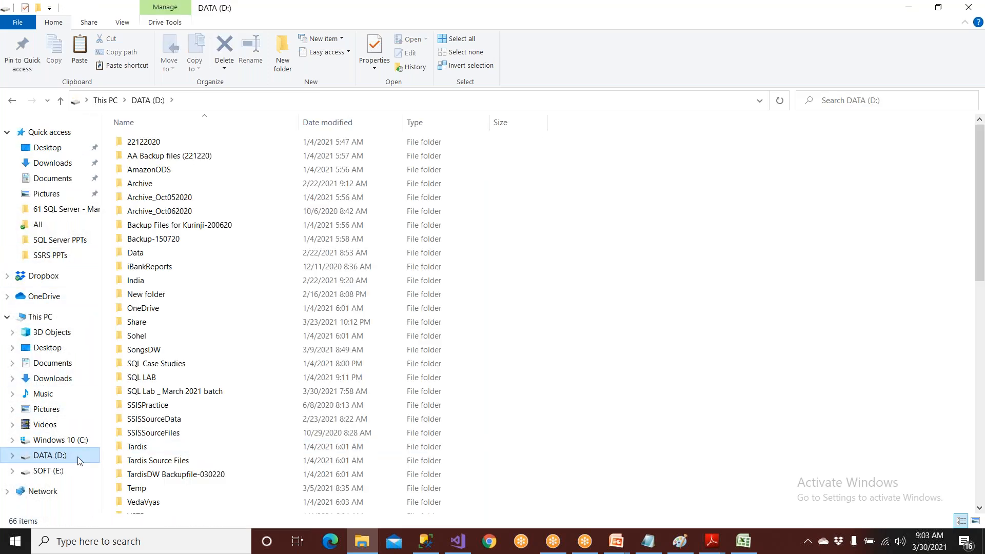
click(63, 443)
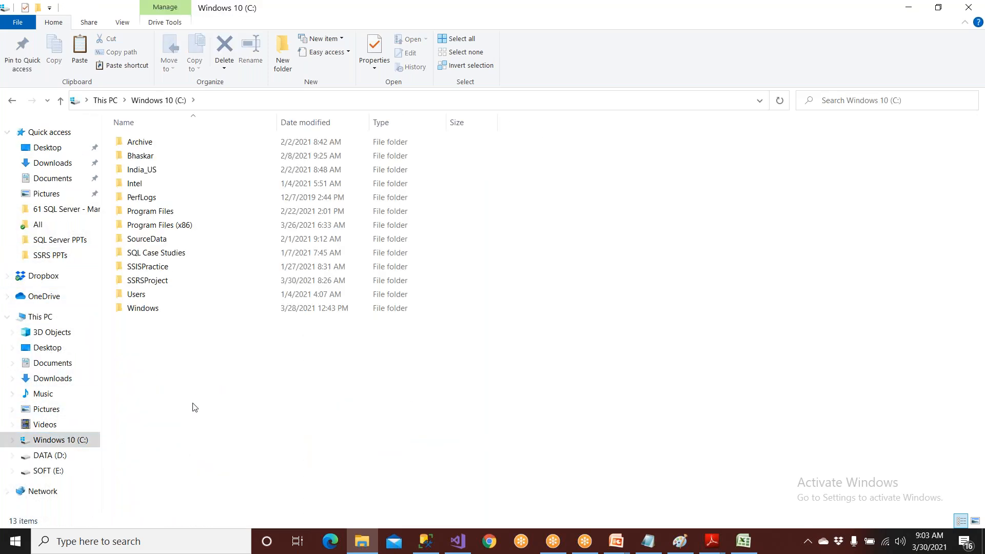
key(ctrl+v)
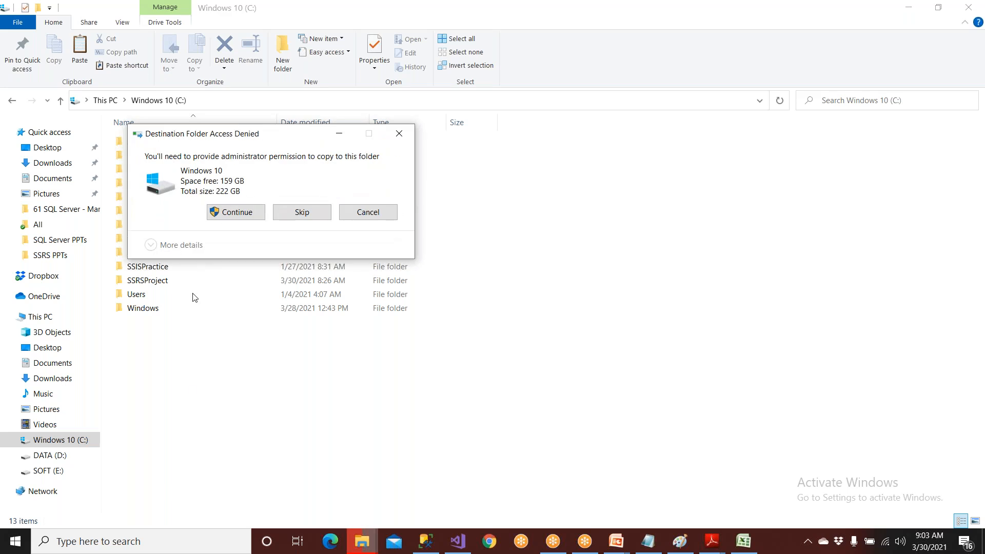
click(229, 211)
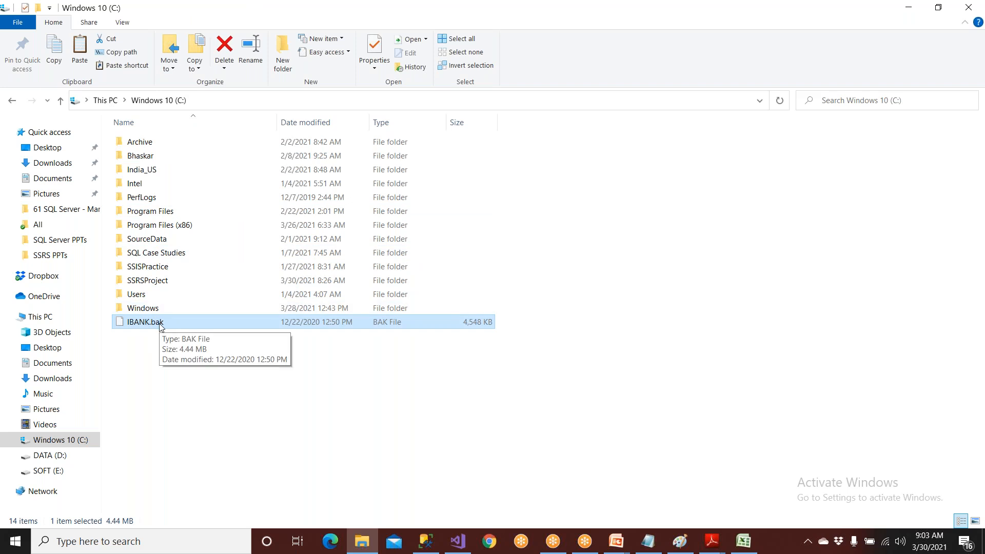
Switch to SQL Server Management Studio, open and cancel the Restore Database dialog, and collapse the Databases folder.
click(425, 541)
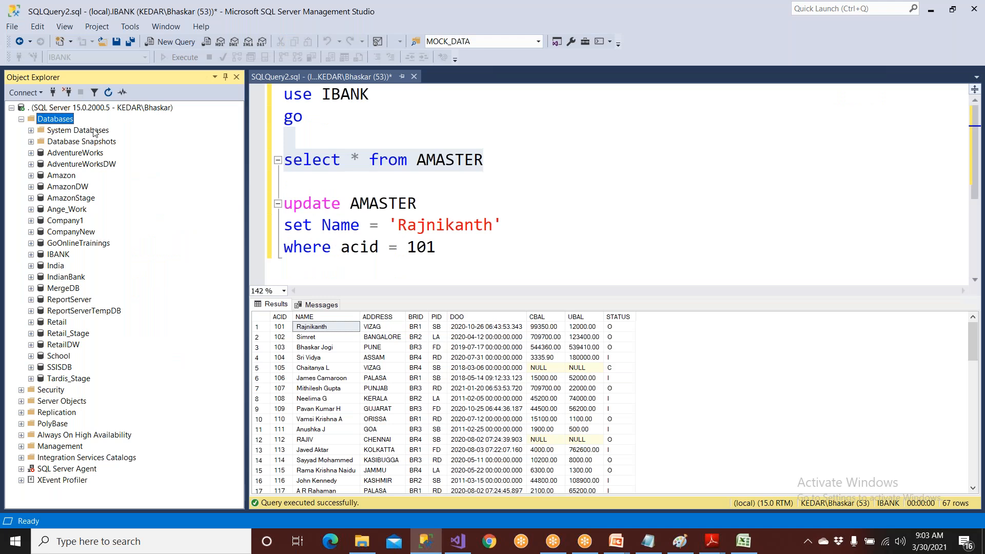
right_click(67, 123)
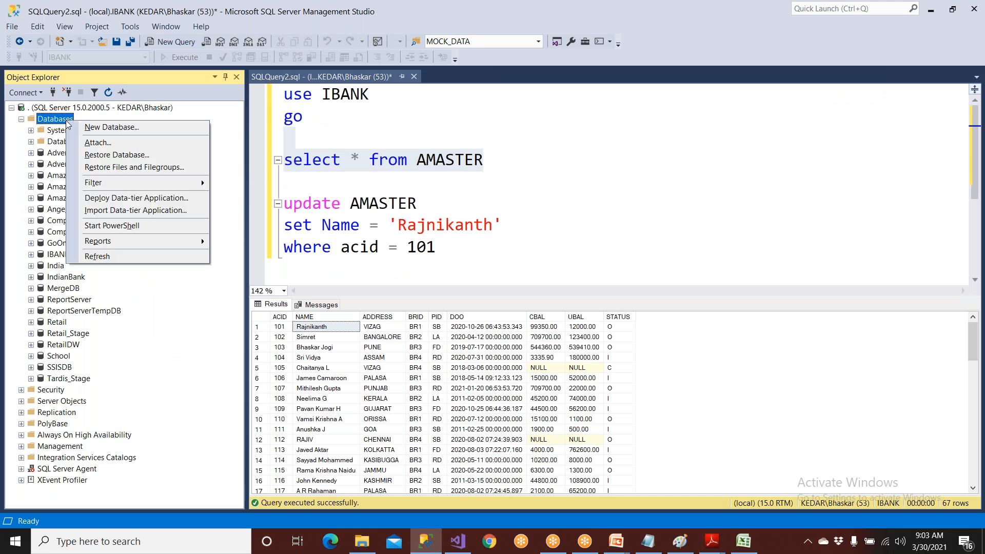
click(88, 155)
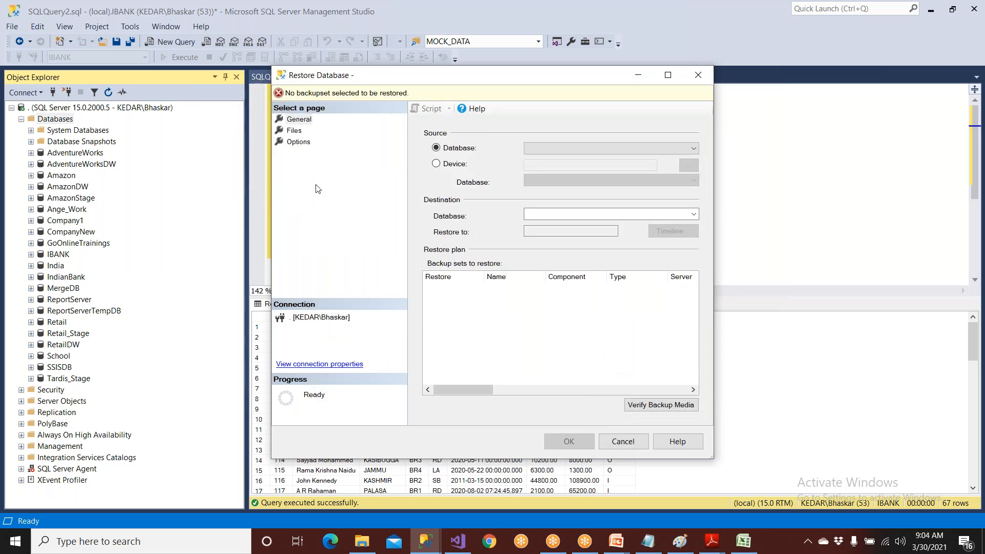
click(617, 442)
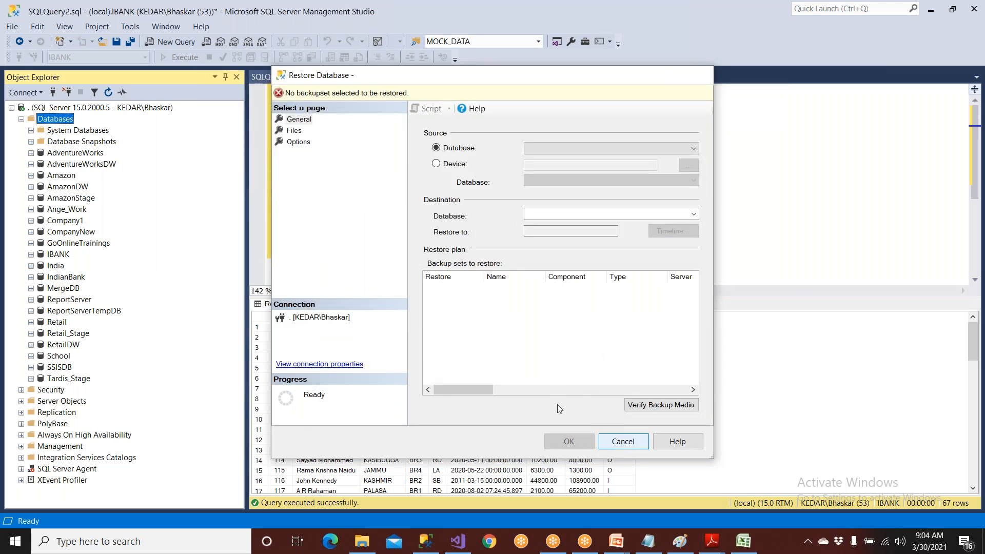
click(21, 119)
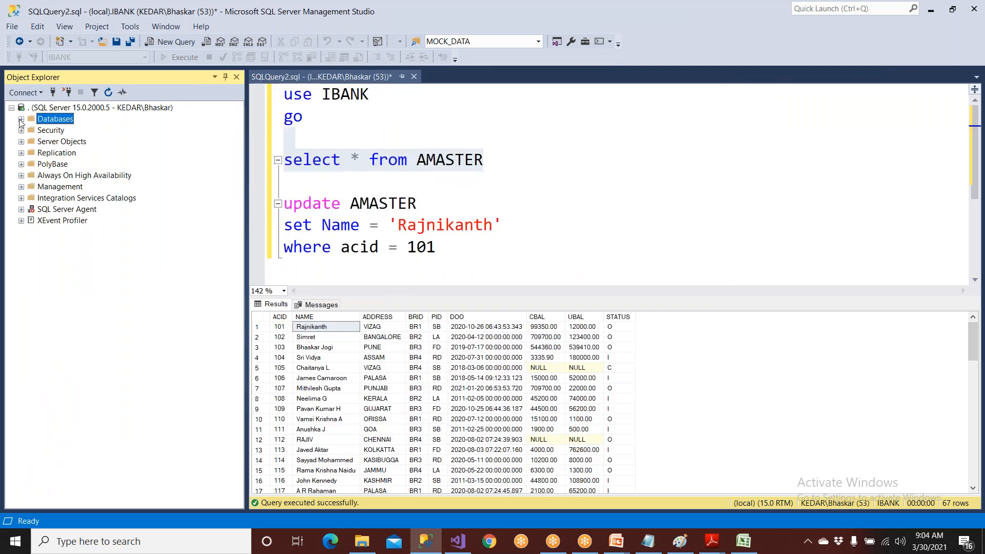
Open the Restore Database dialog for the Databases folder and set the restore source to Device.
right_click(46, 121)
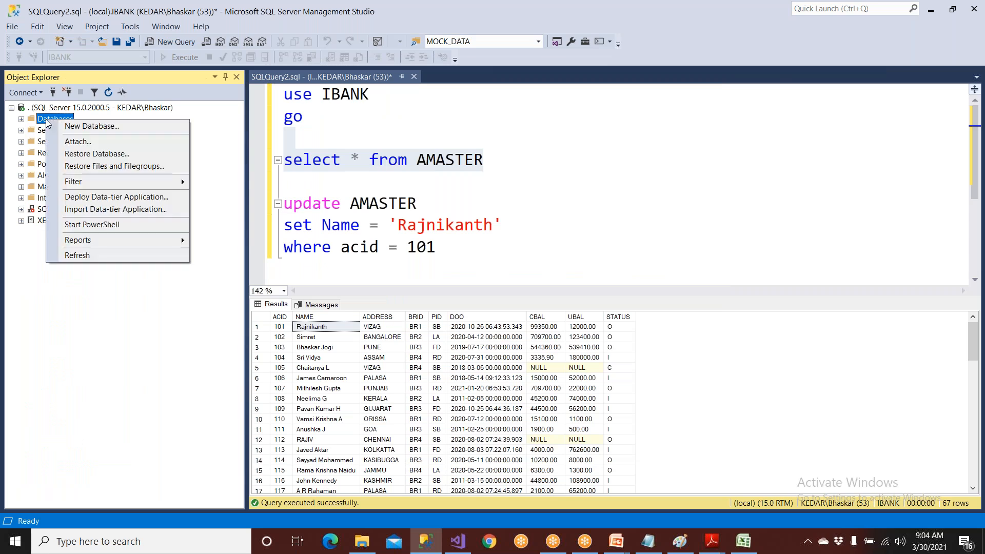
click(74, 156)
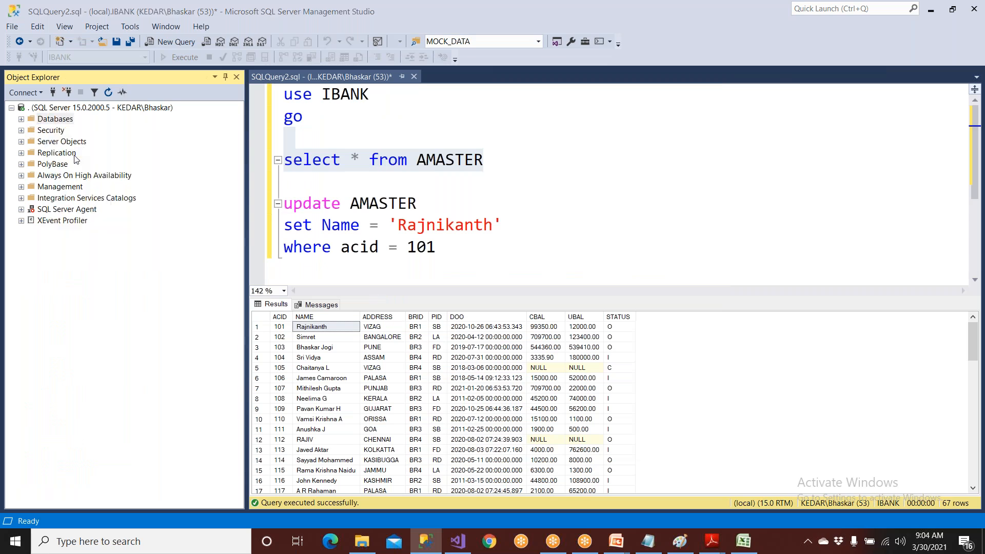
click(436, 164)
drag(433, 76, 331, 75)
click(334, 146)
click(334, 162)
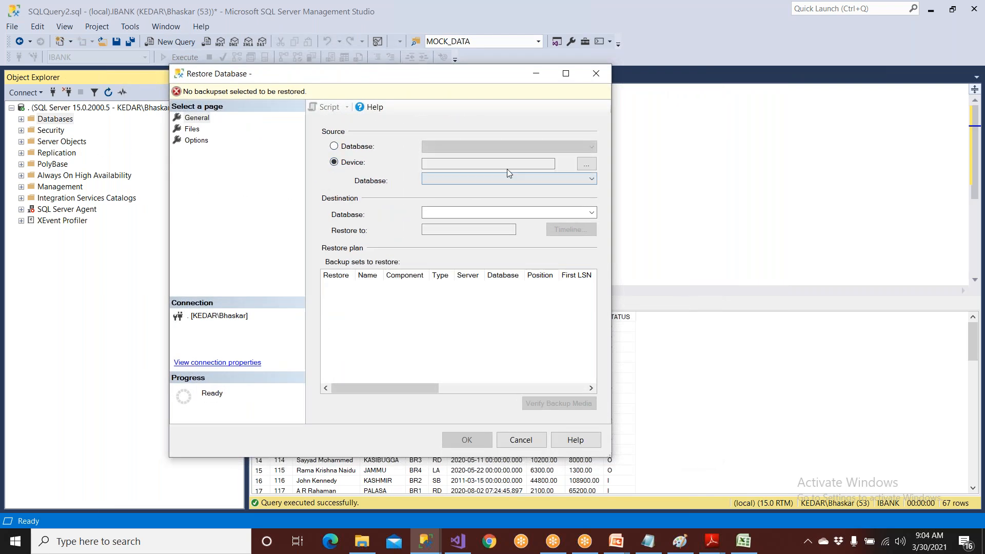
Browse for the source device with File as the backup media type and start adding a backup file.
click(585, 178)
click(651, 9)
click(641, 33)
mouse_move(361, 152)
mouse_down()
mouse_move(356, 171)
mouse_move(361, 153)
mouse_up()
mouse_move(590, 157)
mouse_down()
mouse_move(569, 169)
mouse_move(586, 154)
mouse_up()
click(588, 164)
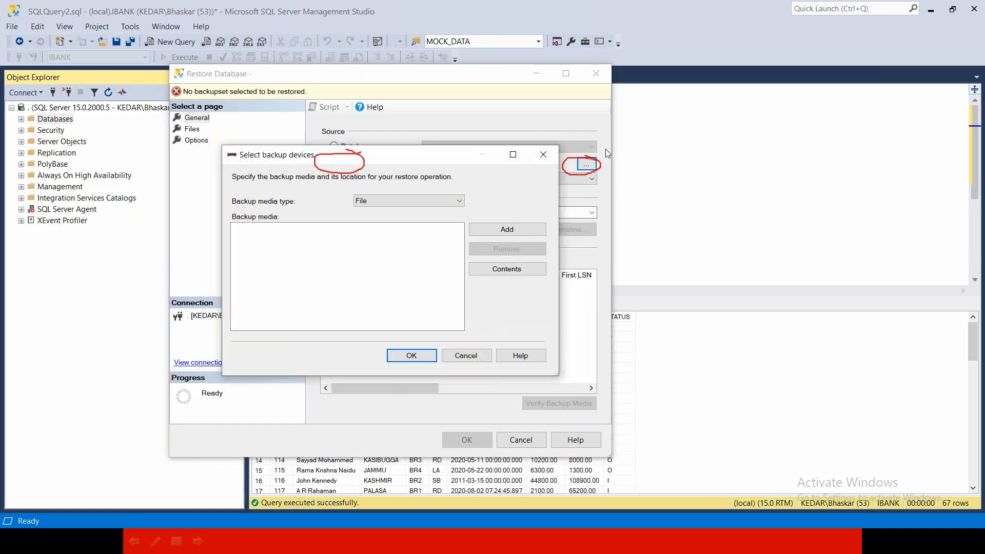
click(643, 14)
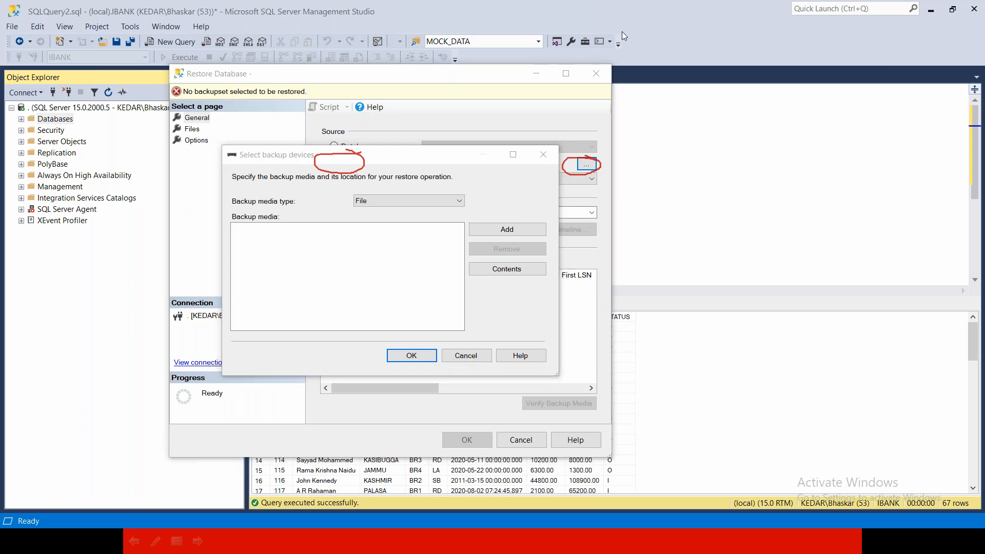
mouse_move(538, 209)
mouse_down()
mouse_move(500, 234)
mouse_move(540, 209)
mouse_up()
click(516, 231)
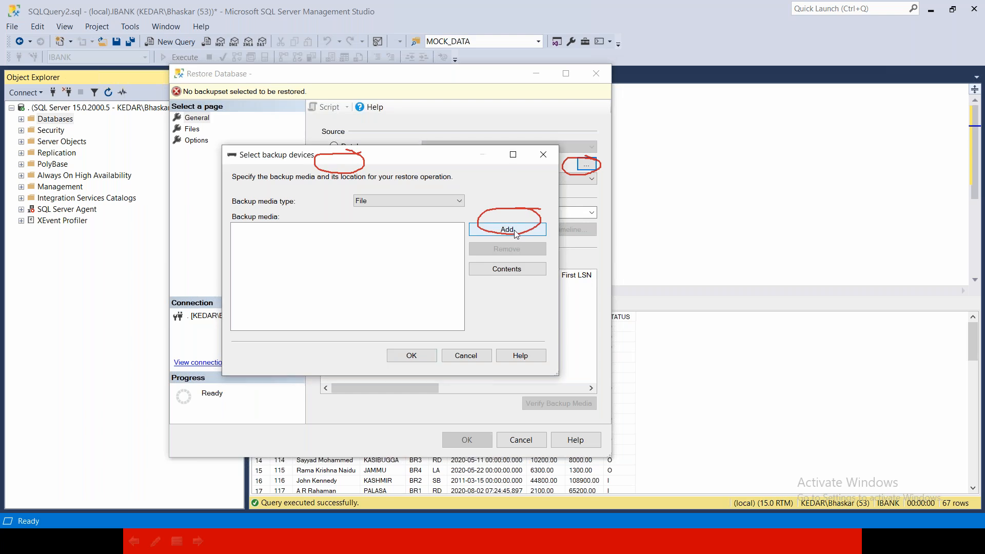
click(514, 231)
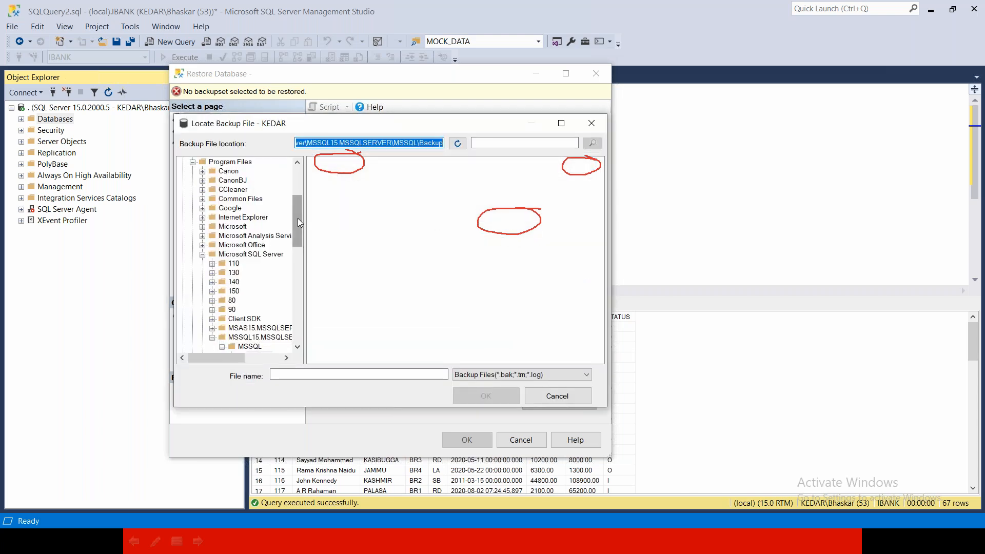
Select IBANK.bak in the root of C: and accept it as the backup media for the restore.
drag(300, 223, 297, 173)
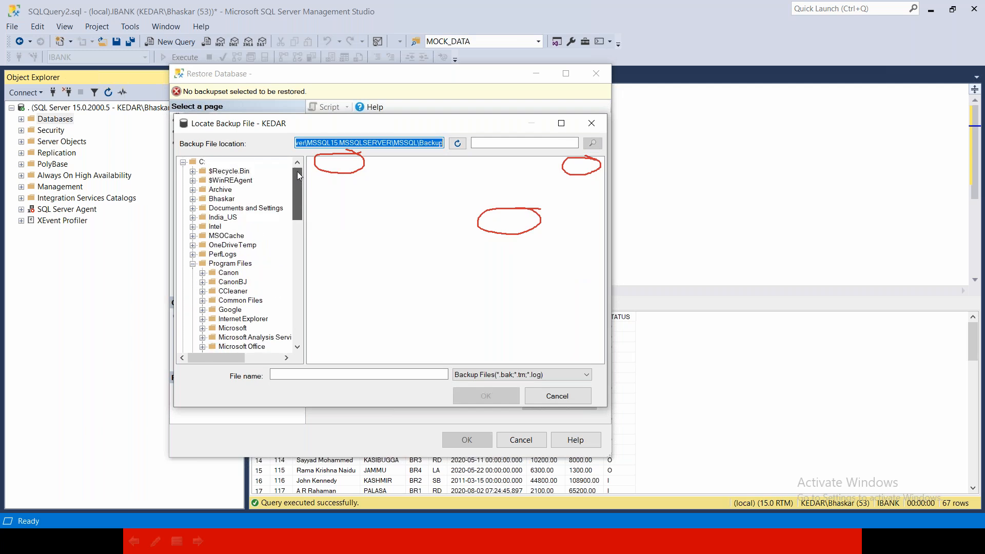
click(183, 163)
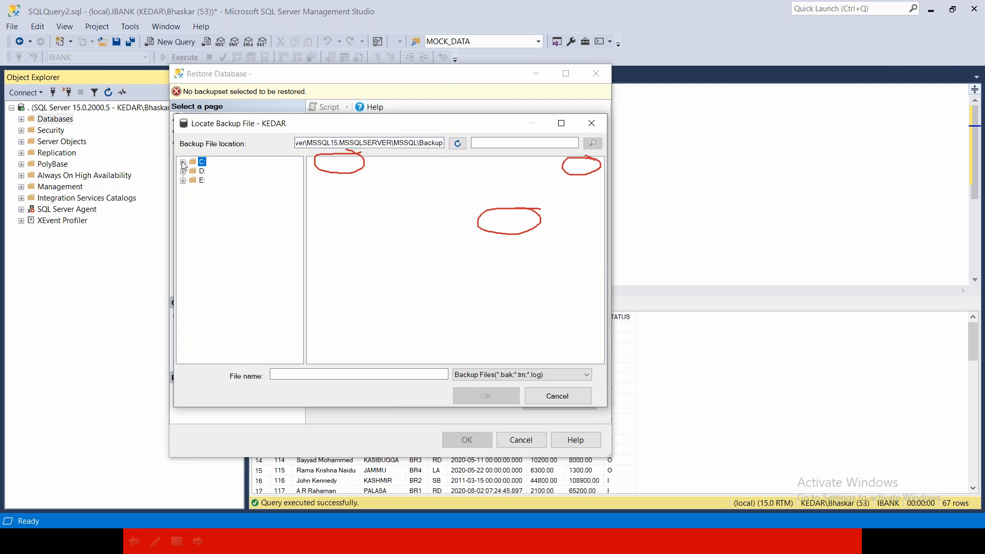
click(198, 165)
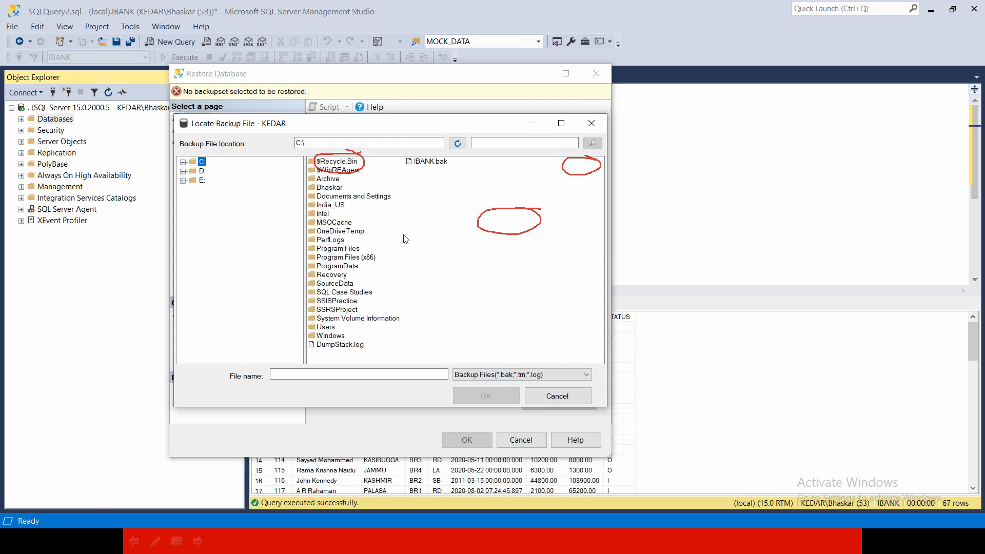
click(430, 164)
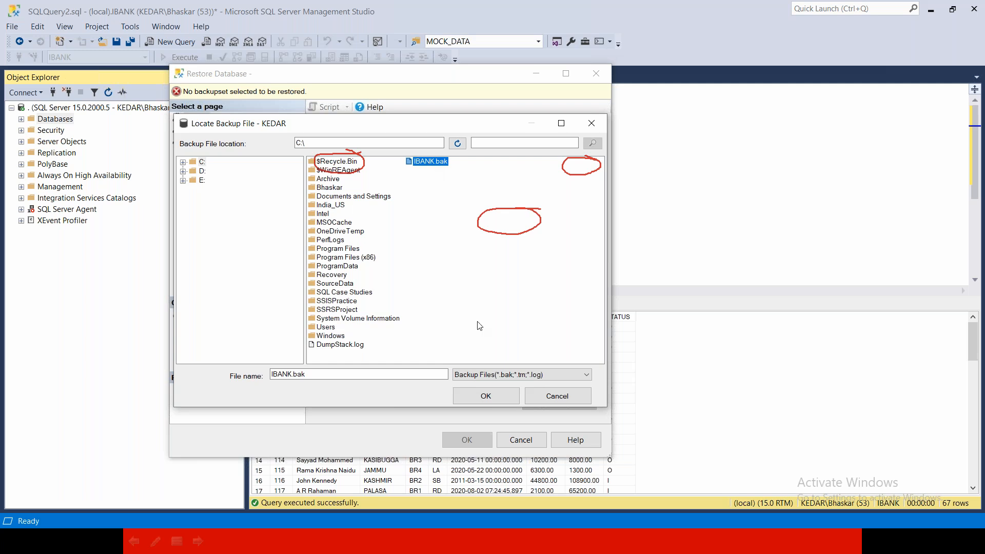
click(485, 399)
click(427, 356)
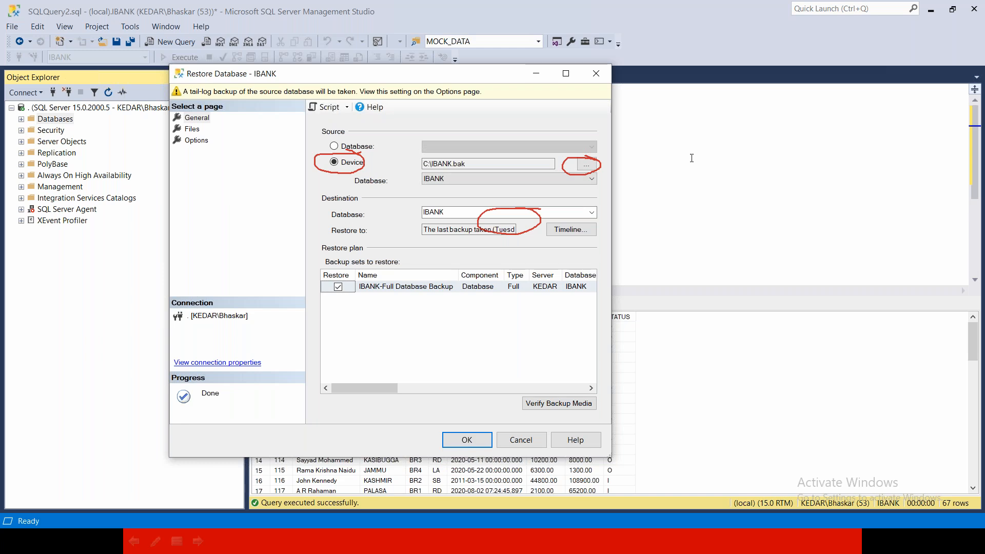
Enable Overwrite the existing database (WITH REPLACE) in the IBANK restore options, and cancel the restore.
click(648, 93)
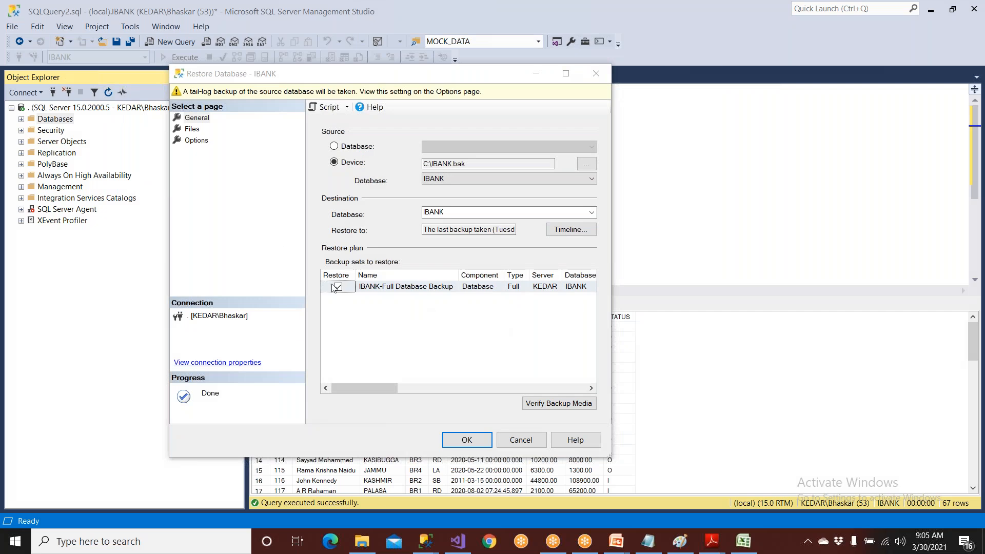
click(197, 142)
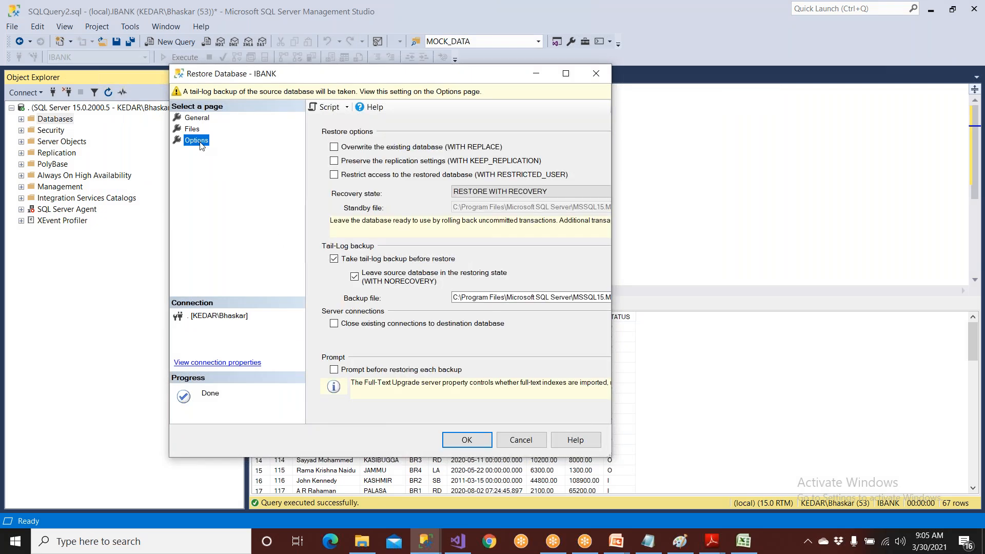
click(334, 147)
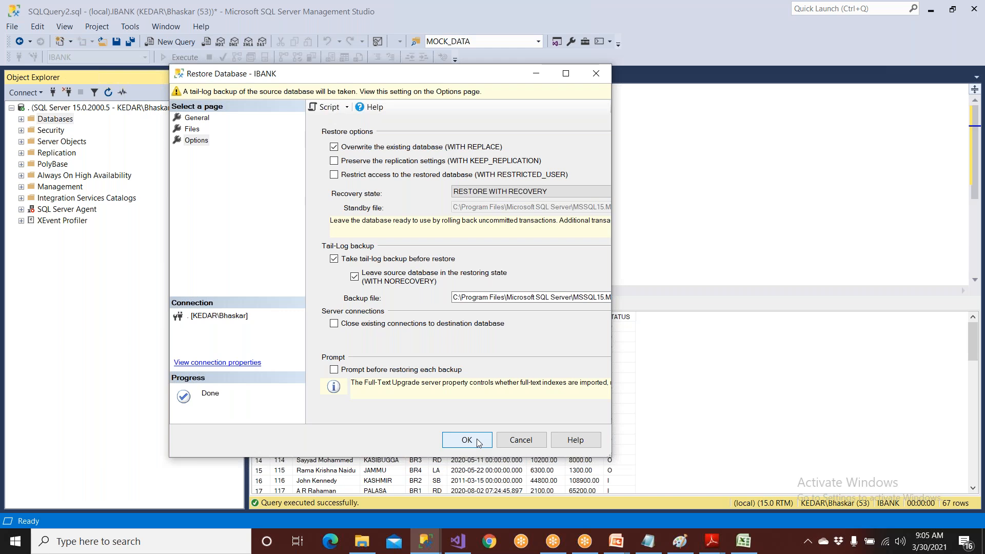
click(522, 442)
click(21, 119)
click(21, 119)
Start another database restore with Device as the source and open the backup file browser.
right_click(56, 121)
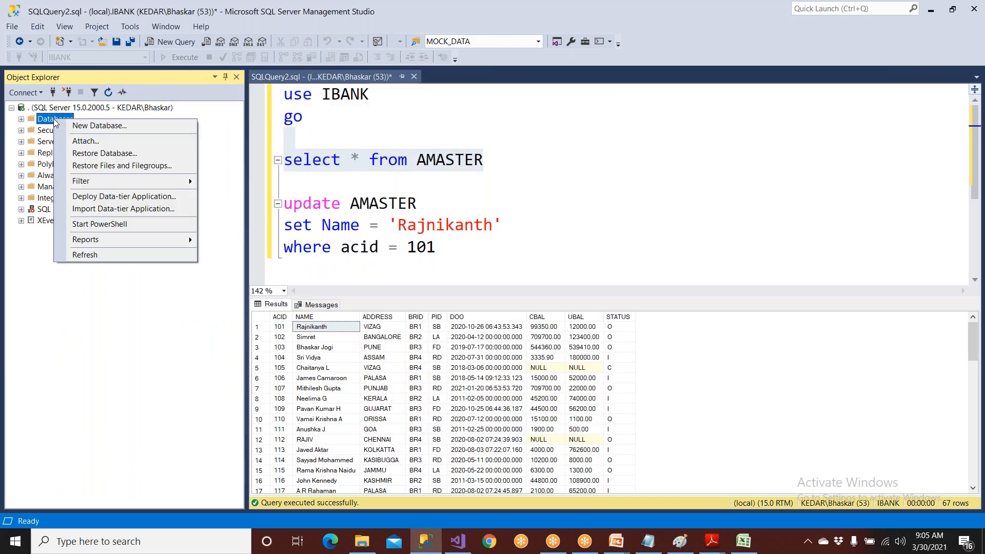
click(82, 153)
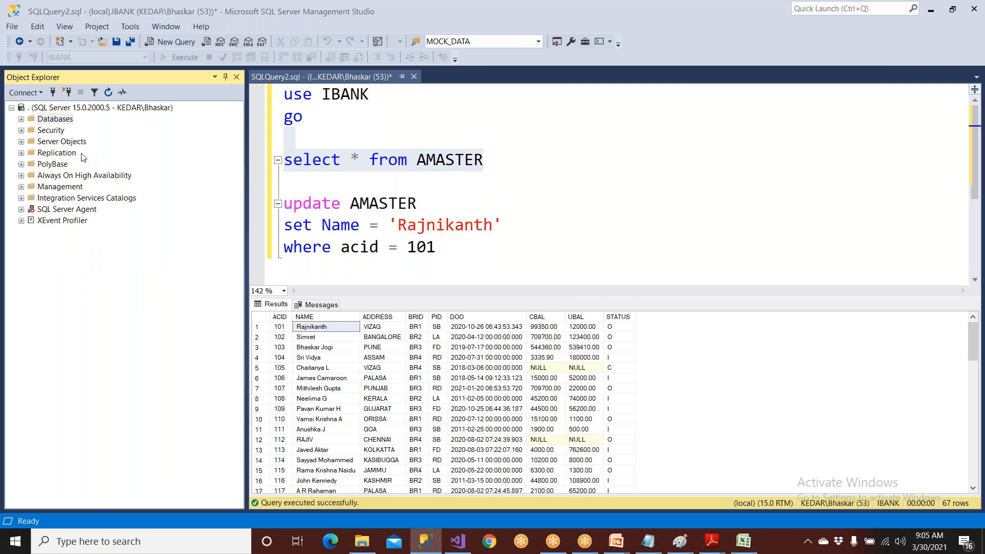
click(449, 165)
click(690, 165)
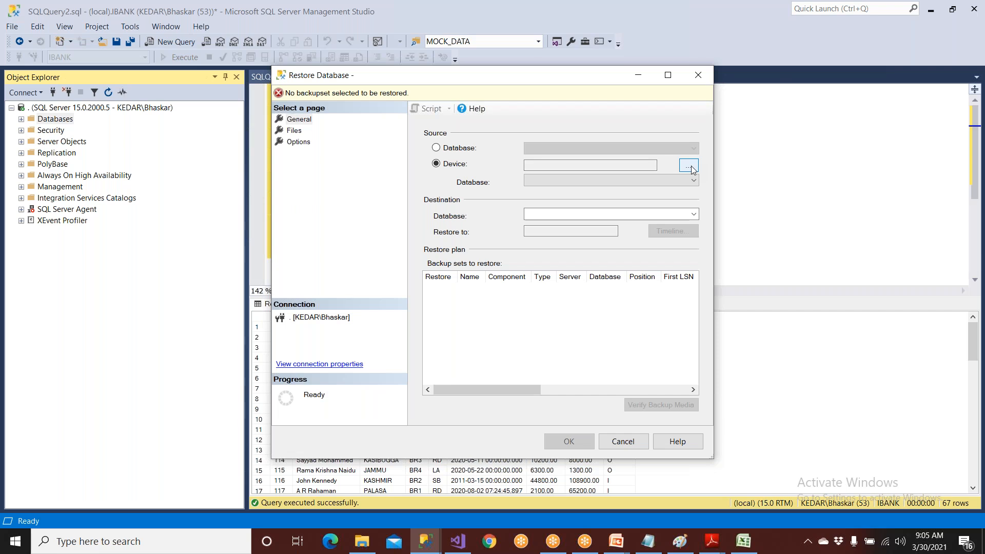
click(614, 232)
Choose C:\IBANK.bak as the backup media and accept it as the source for the IBANK restore.
drag(401, 220, 400, 182)
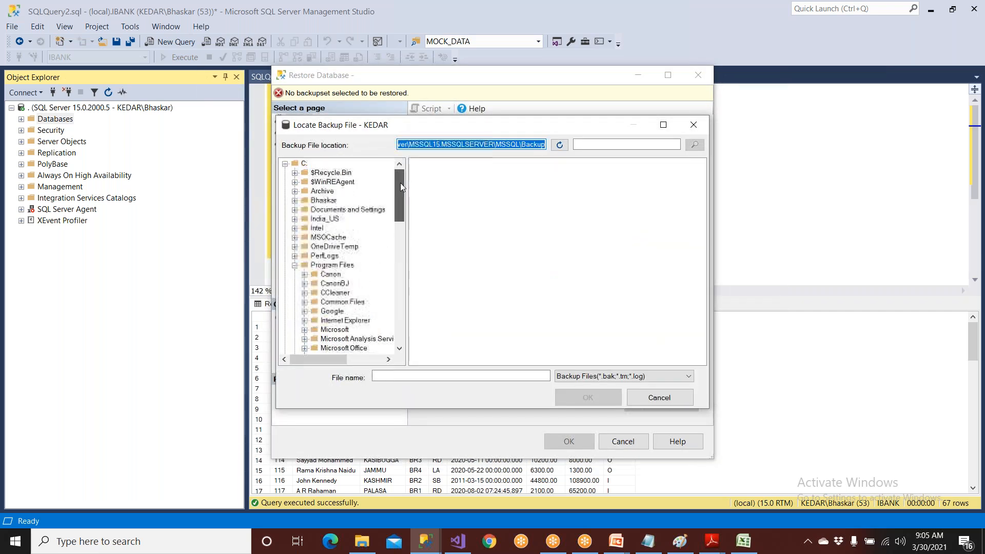
click(285, 164)
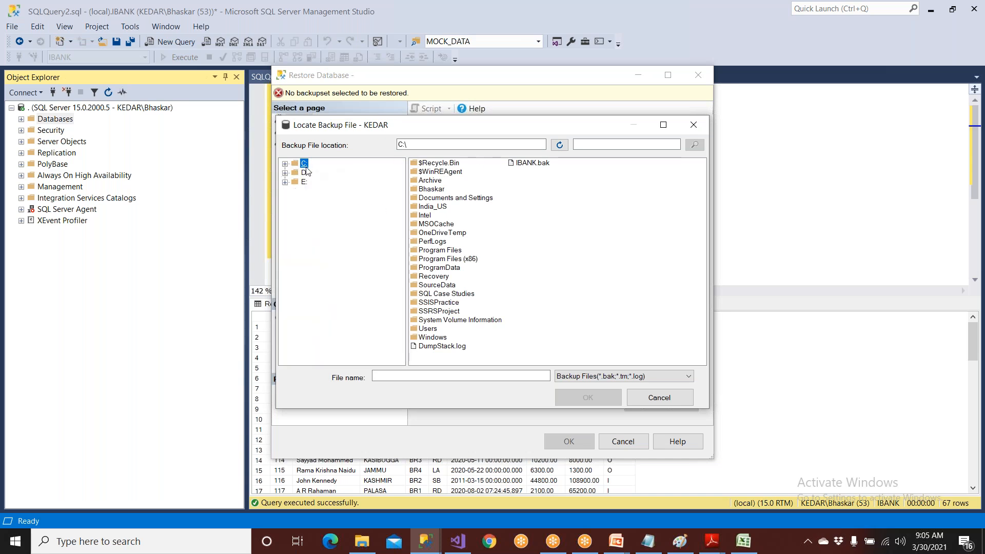
click(285, 164)
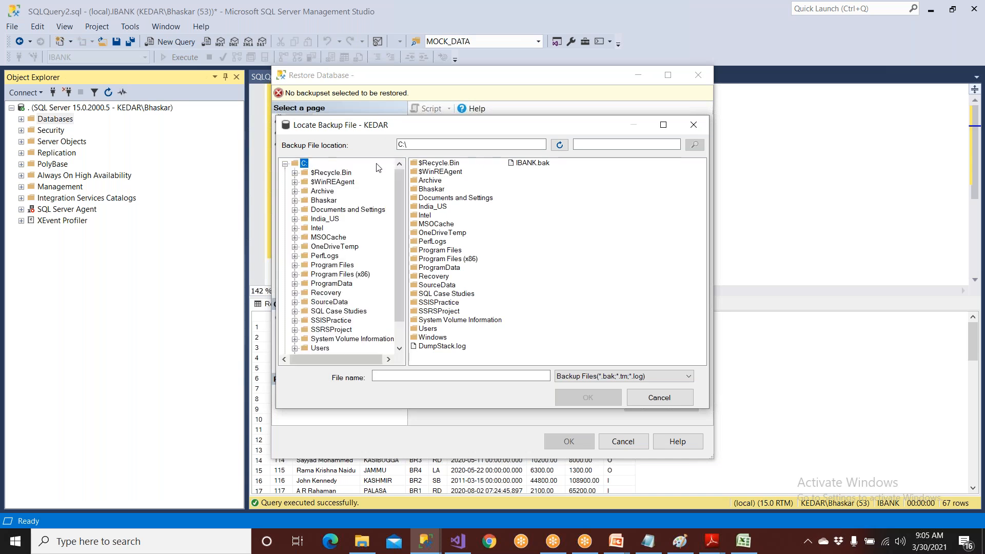
click(533, 163)
click(590, 399)
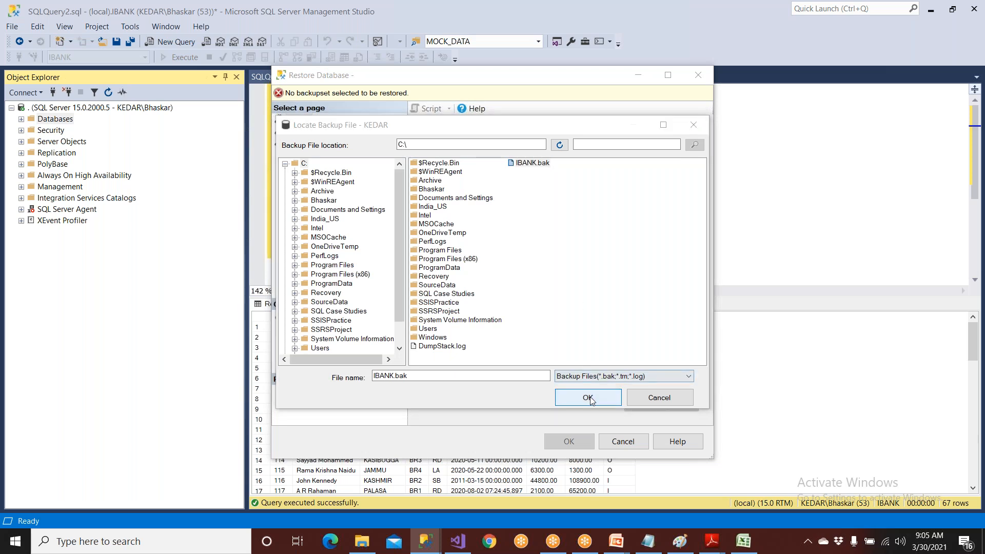
click(521, 358)
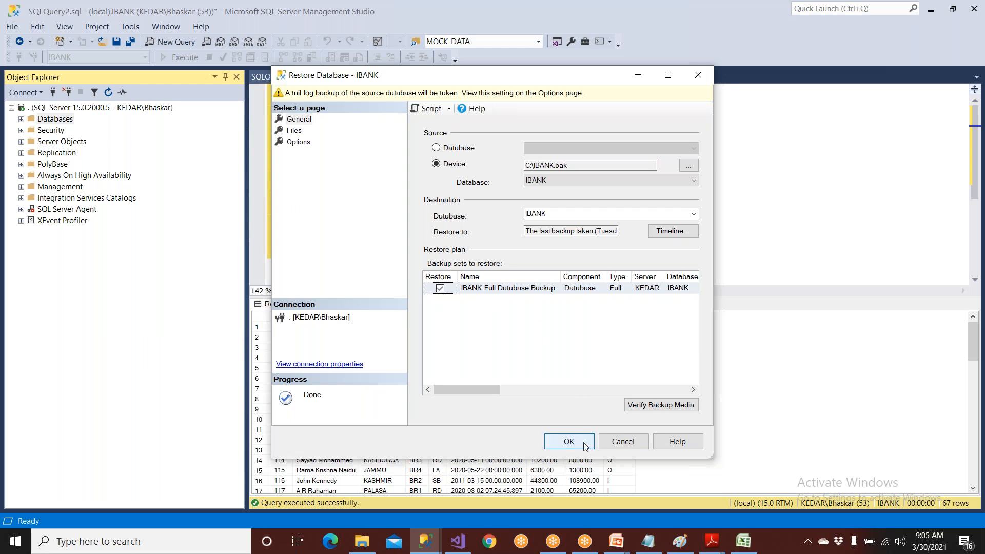
Enable Overwrite the existing database (WITH REPLACE) in the restore options and run the IBANK restore from C:\IBANK.bak.
click(298, 141)
click(436, 149)
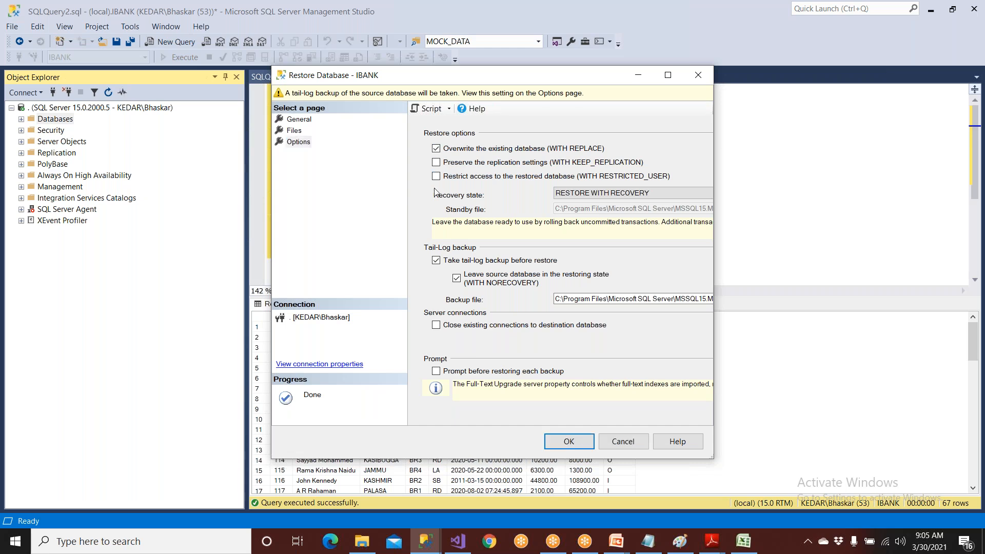
click(300, 120)
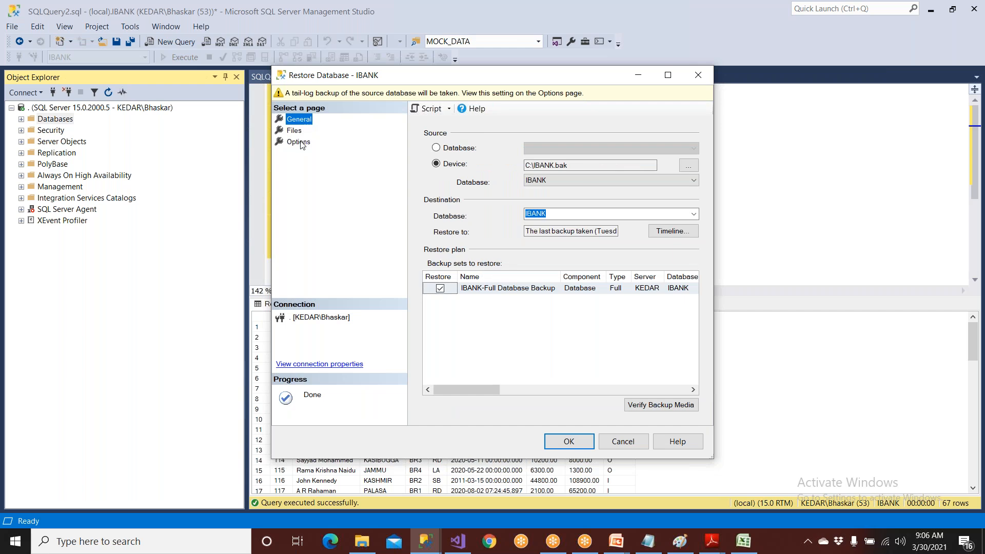
click(298, 142)
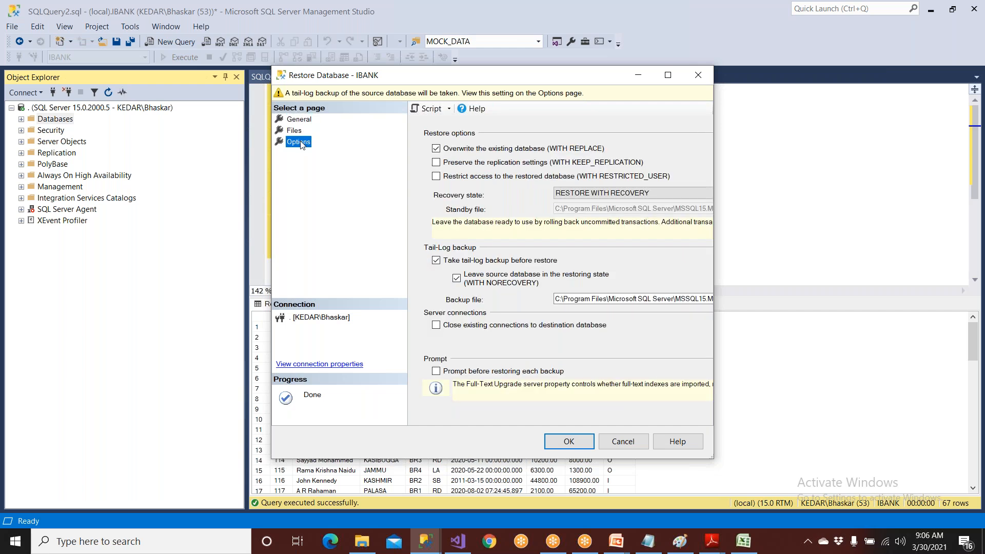
click(573, 445)
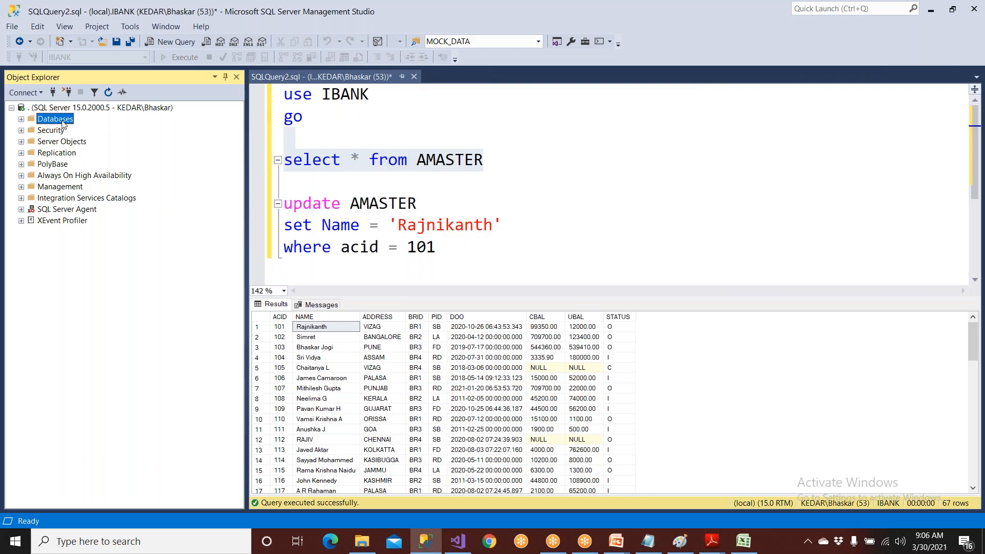
Expand the Databases list to examine the IBANK tables, collapse them, and select the AdventureWorks database.
click(21, 119)
double_click(58, 255)
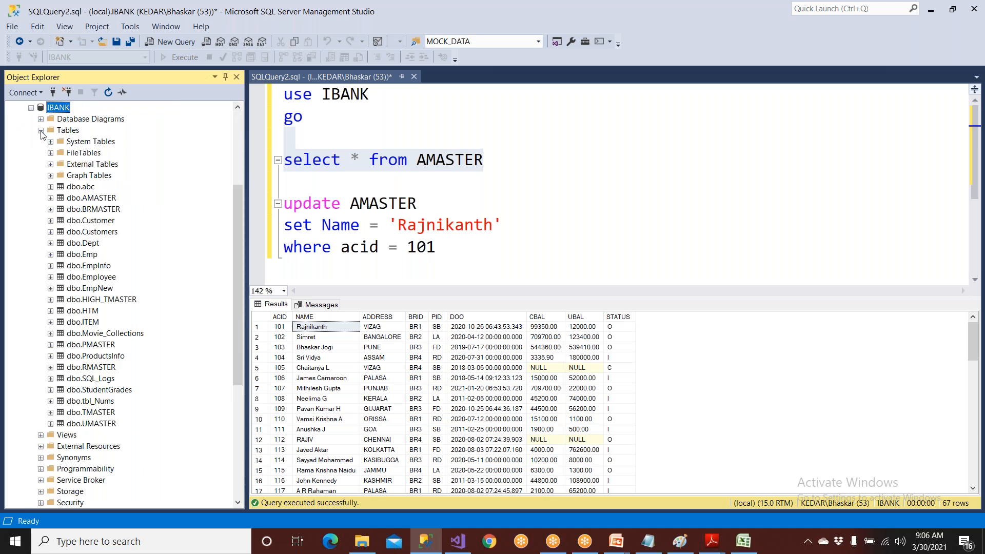
click(40, 130)
scroll(62, 143, up, 2)
click(76, 154)
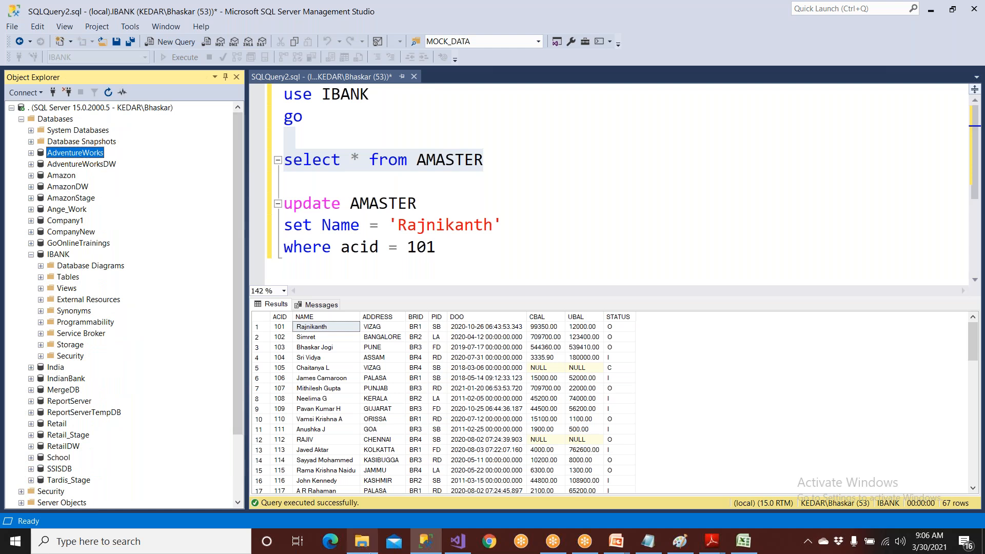
Copy AdventureWorks.bak from the AA Backup files (221220) folder on the D: drive in File Explorer.
click(361, 541)
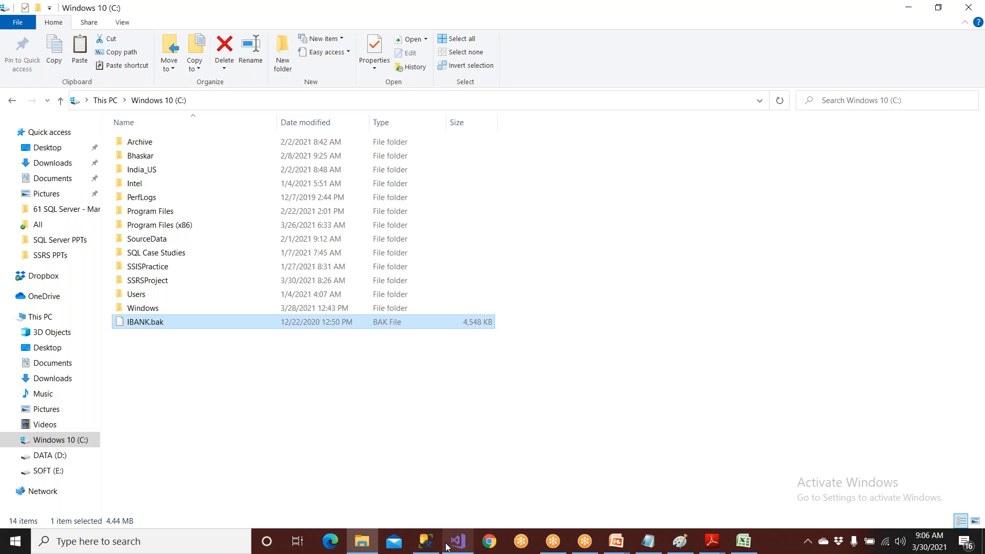
click(56, 455)
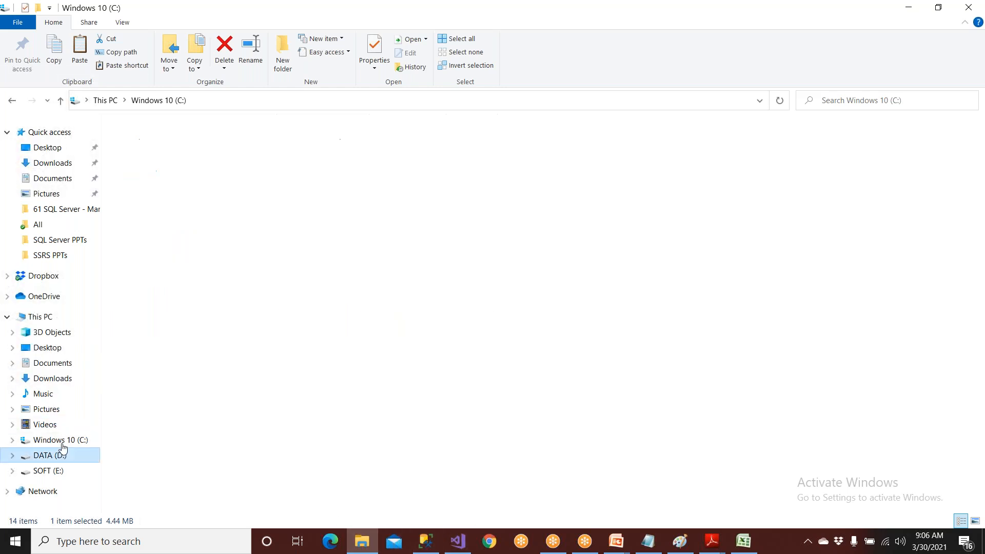
double_click(170, 156)
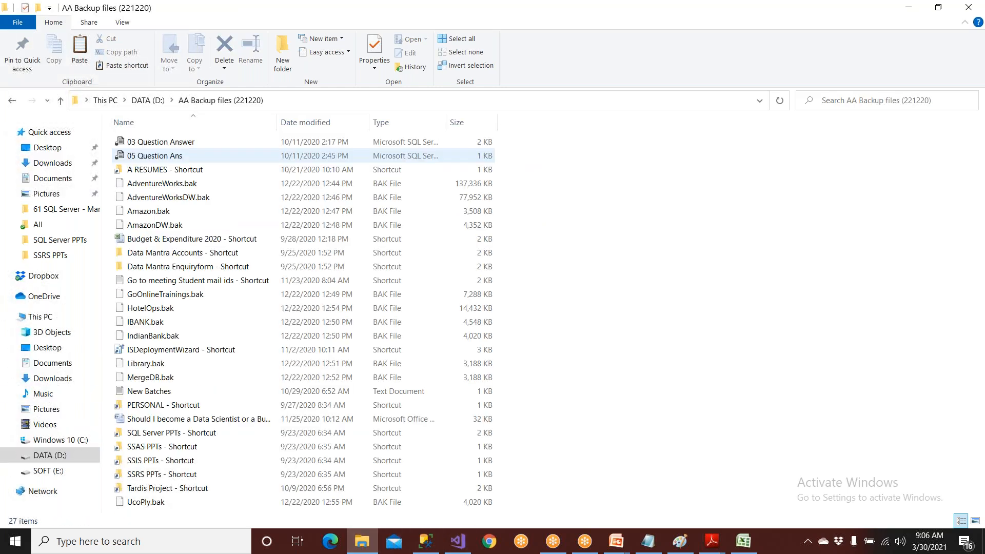
click(182, 185)
right_click(181, 186)
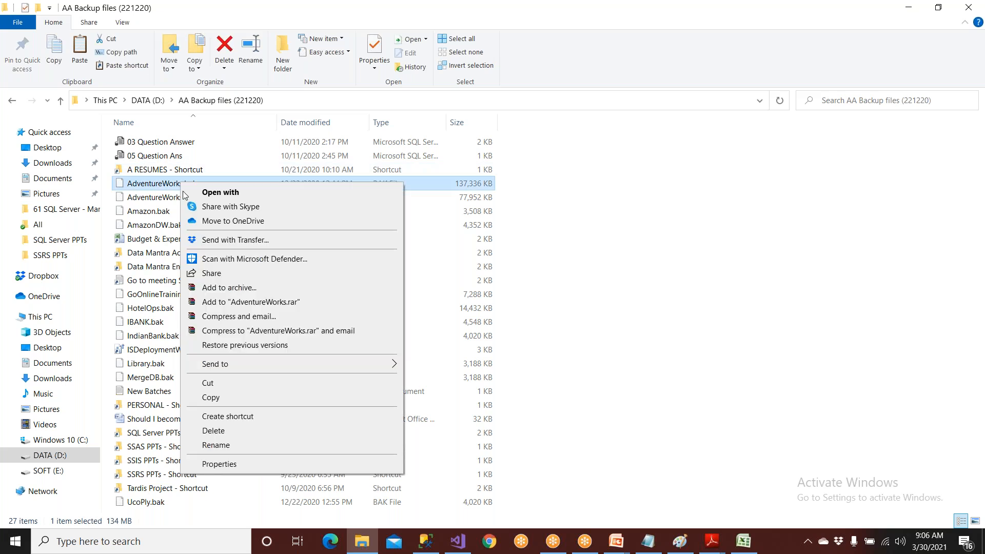
click(210, 399)
Paste the copied backup into the SSRS folder of 62 MSBI - Mar 25 2021 on OneDrive, and close File Explorer.
click(72, 295)
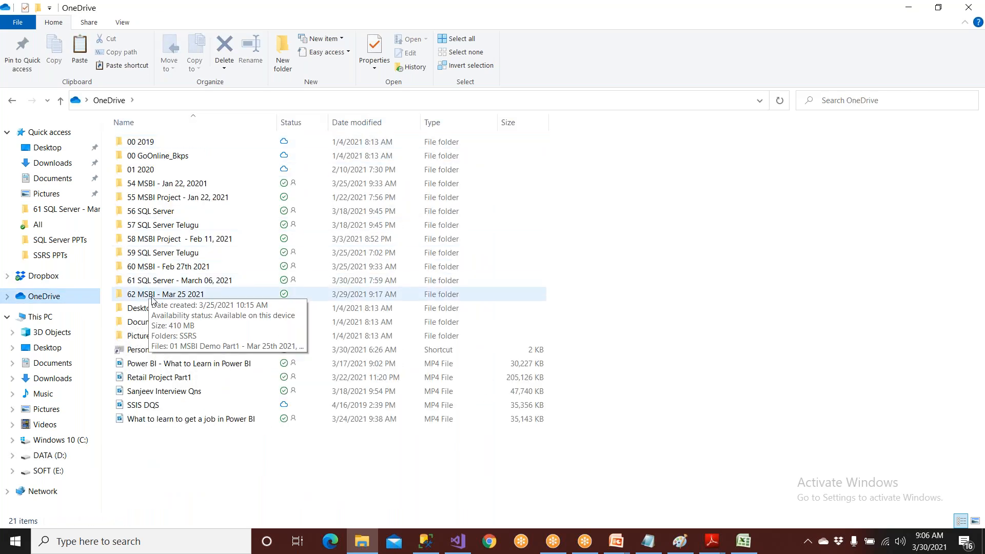
double_click(161, 294)
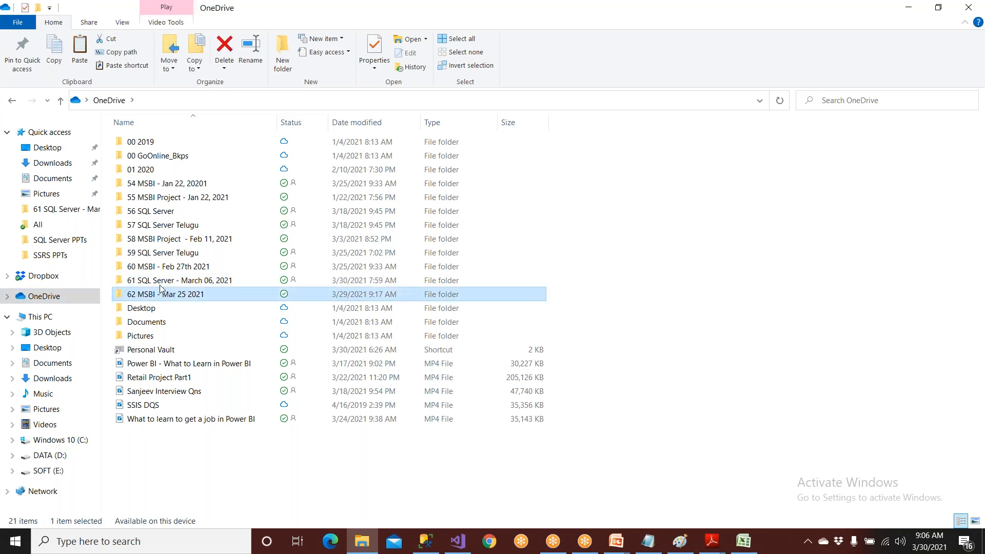
double_click(146, 142)
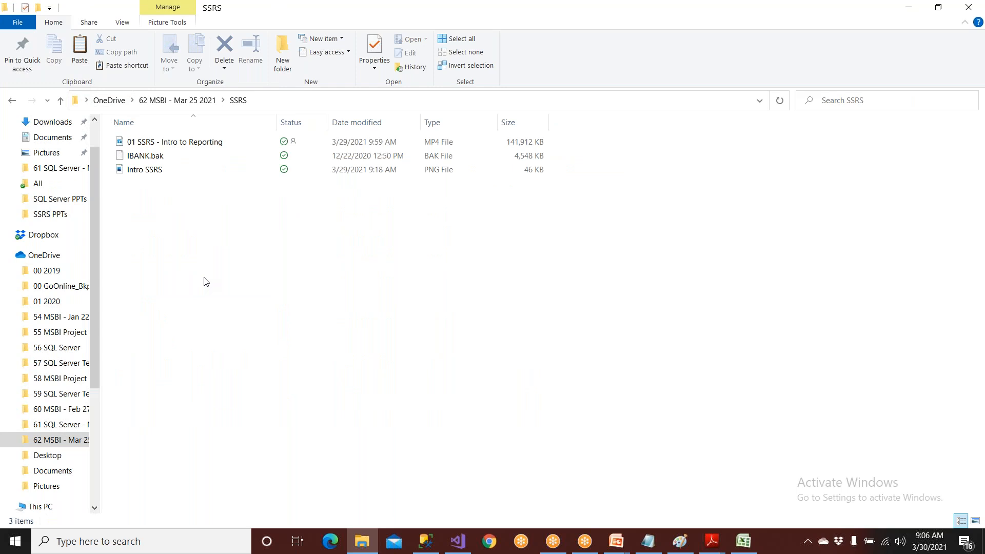
key(ctrl+v)
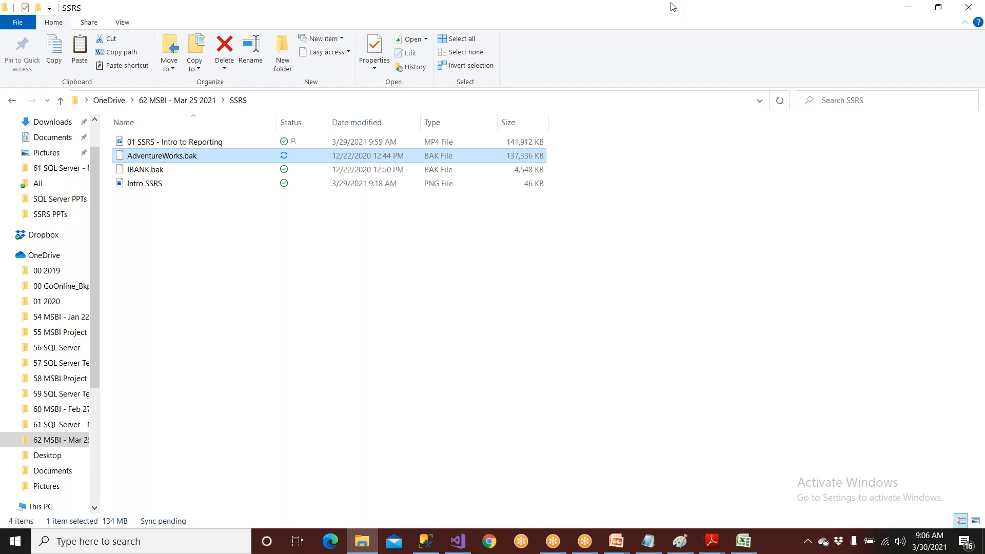
click(968, 8)
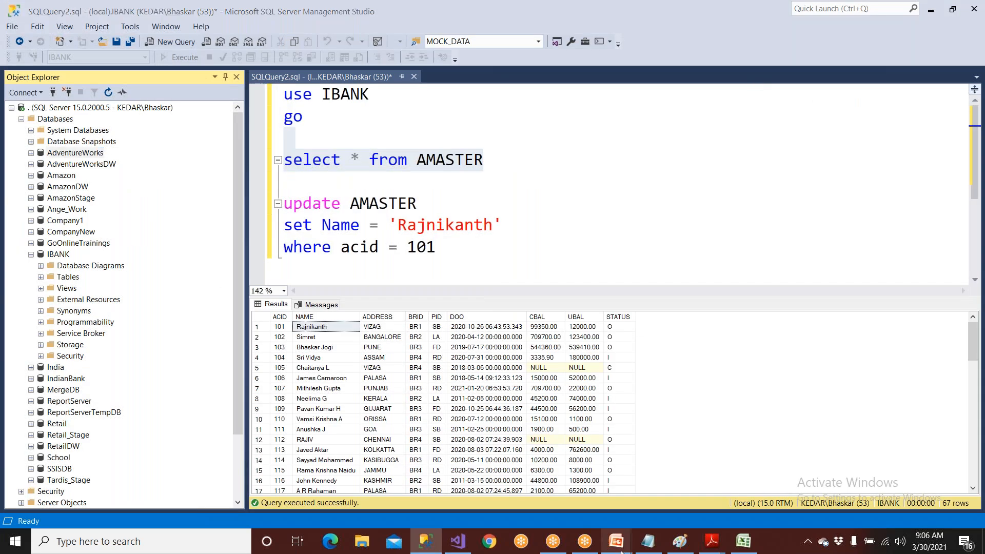
Switch to the running PowerPoint slide show and go back to the Introduction to SSRS title slide.
mouse_move(618, 544)
click(682, 492)
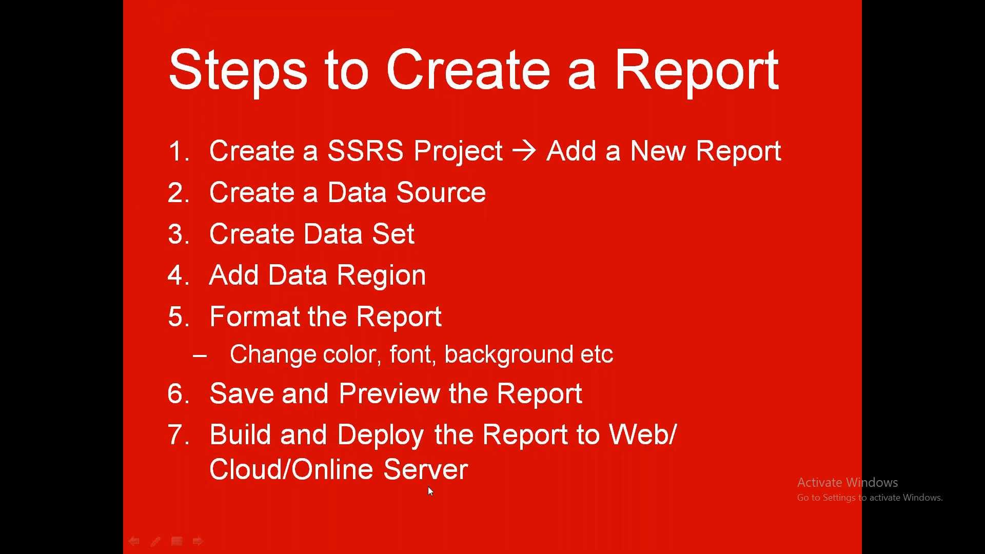
key(Left)
key(Left)
key(Left)
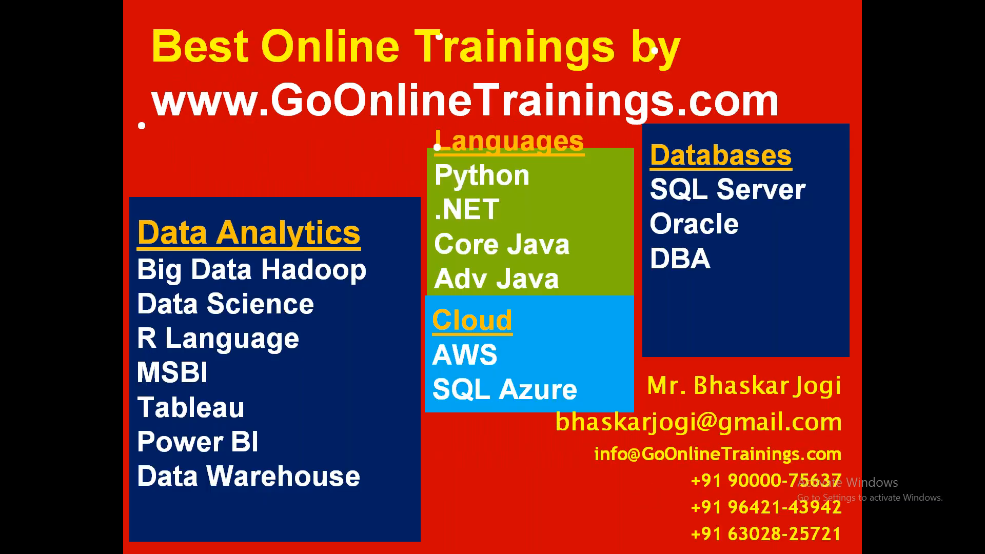
key(Right)
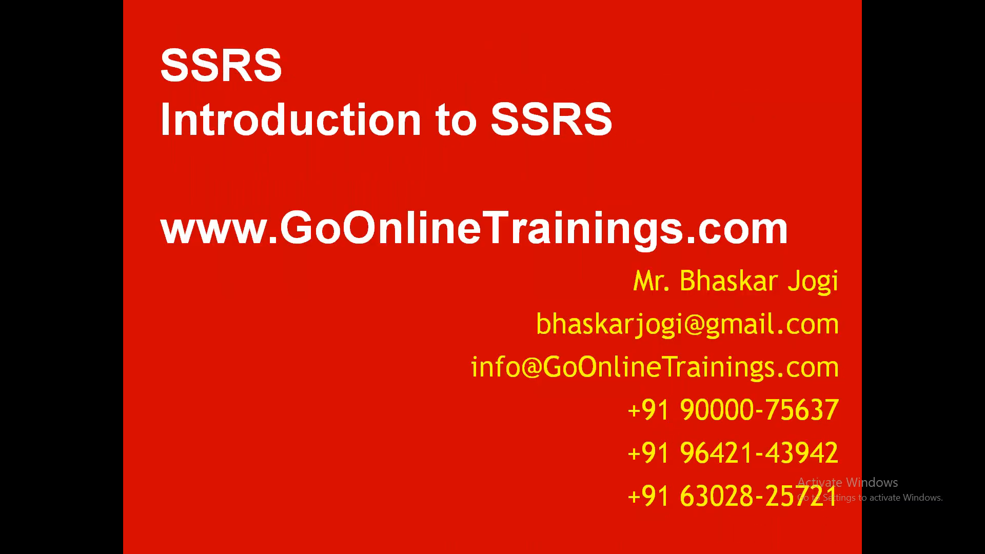